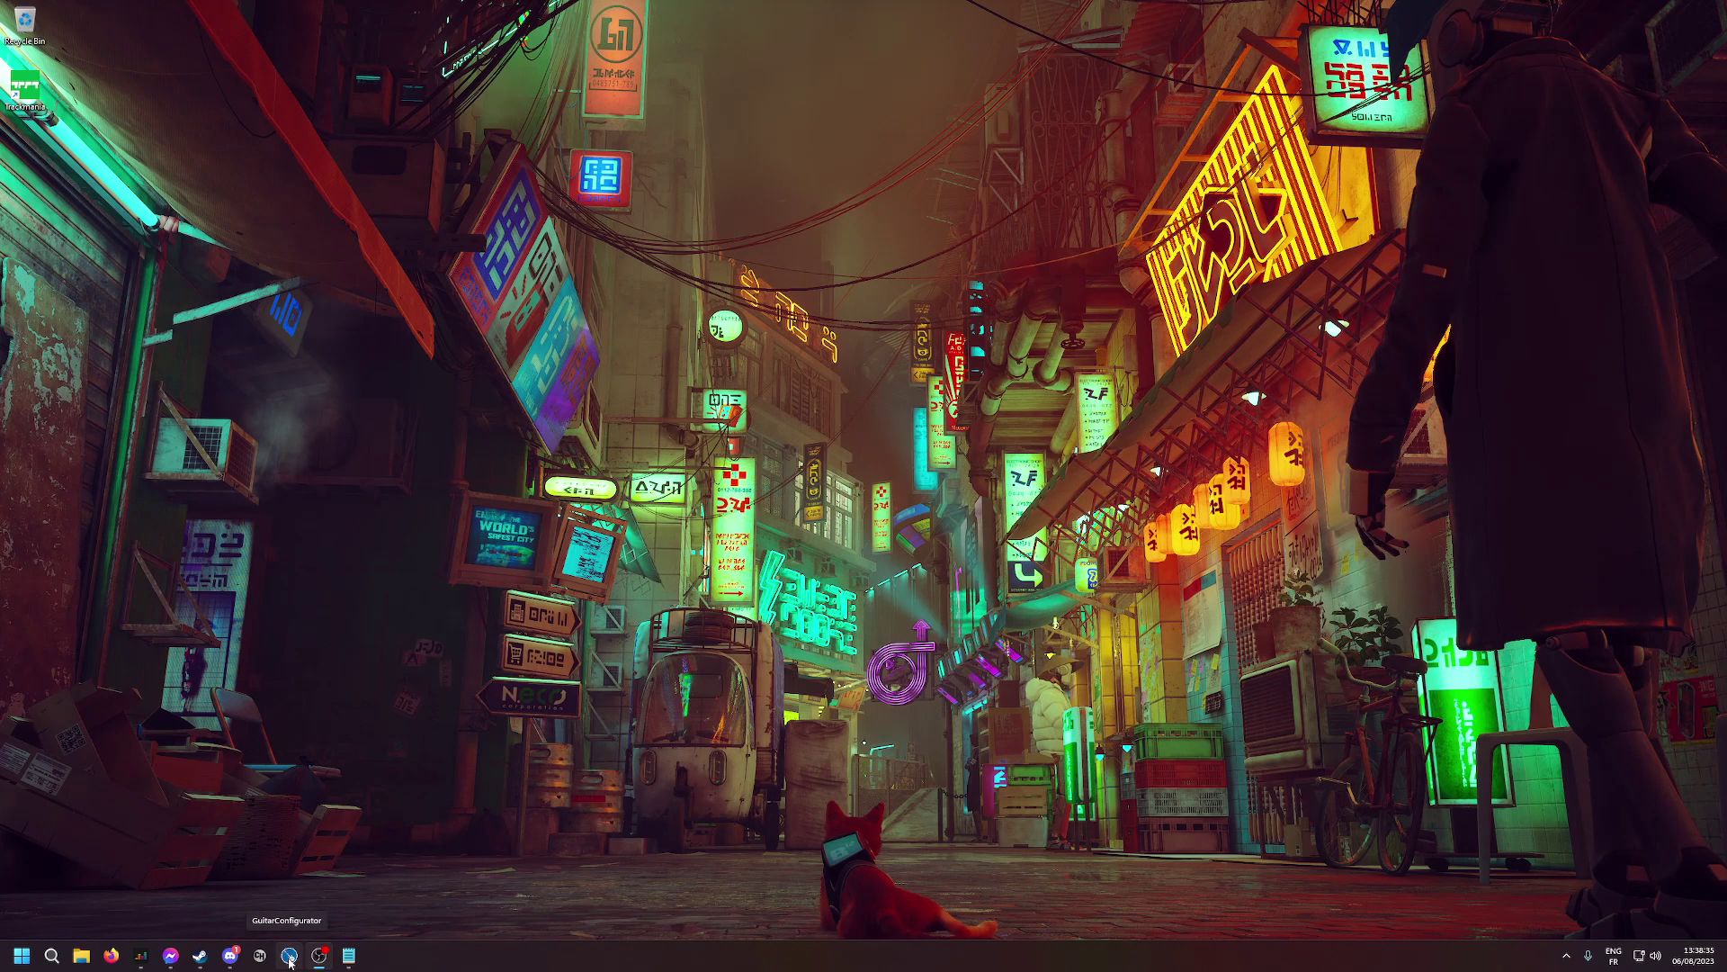
- Launch Guitar Configurator and select Arduino Leonardo (COM8) as the found device
left_click(289, 956)
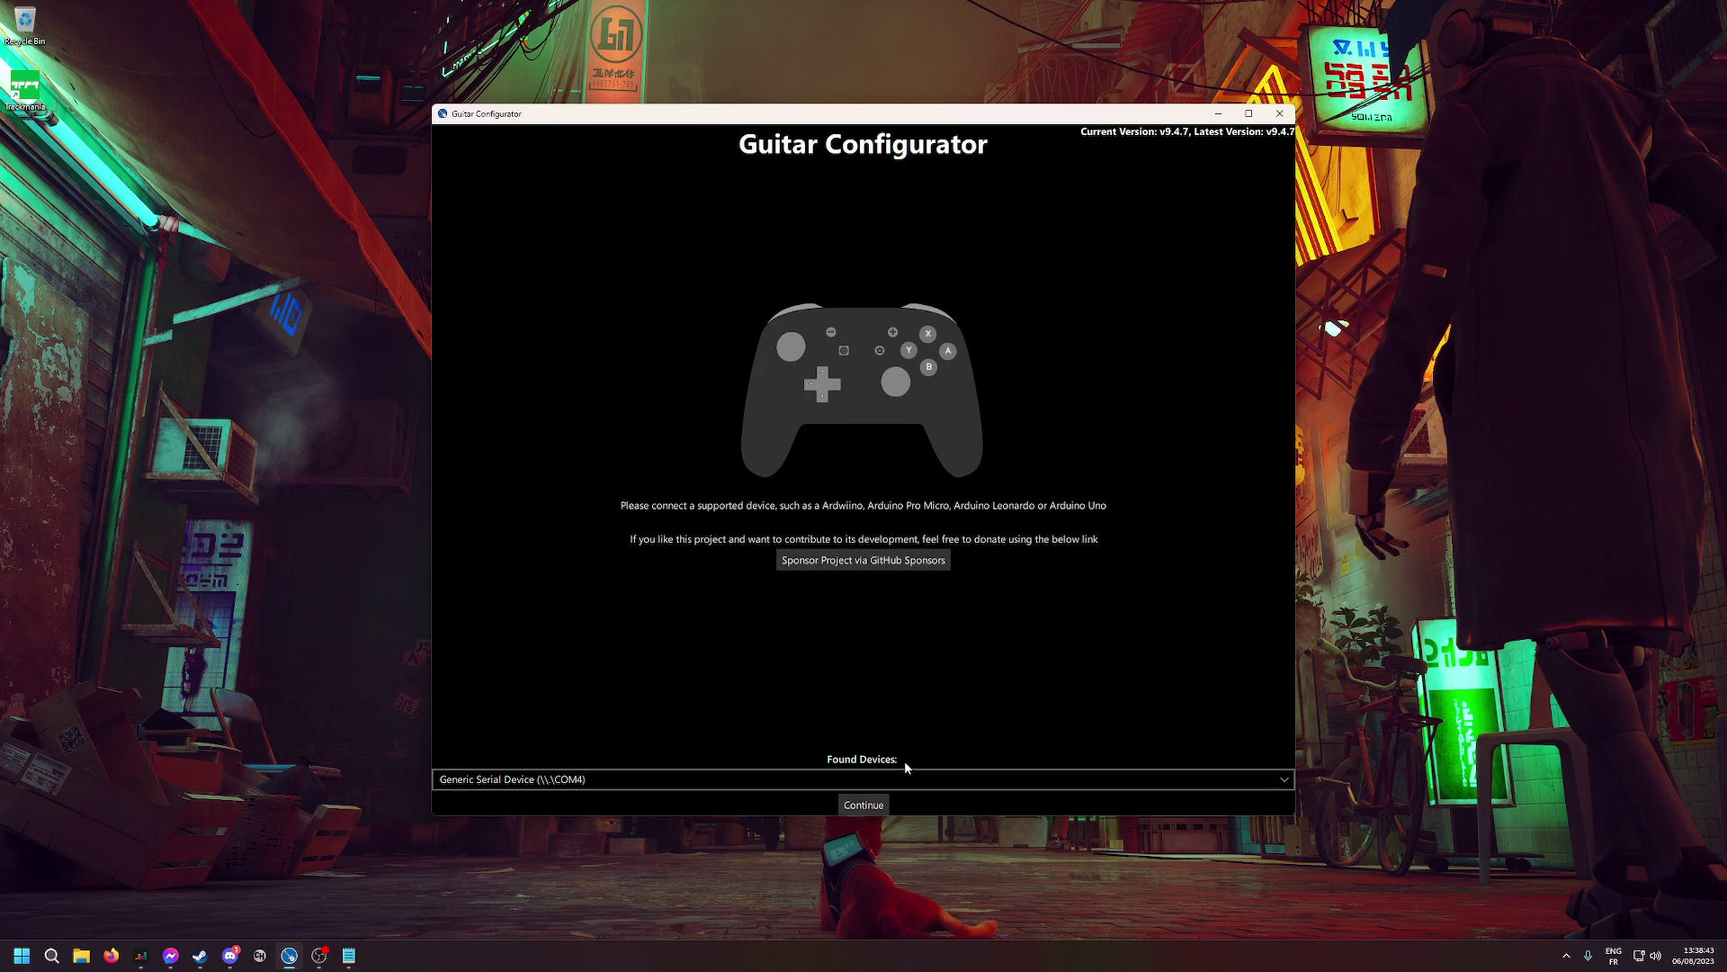
left_click(559, 779)
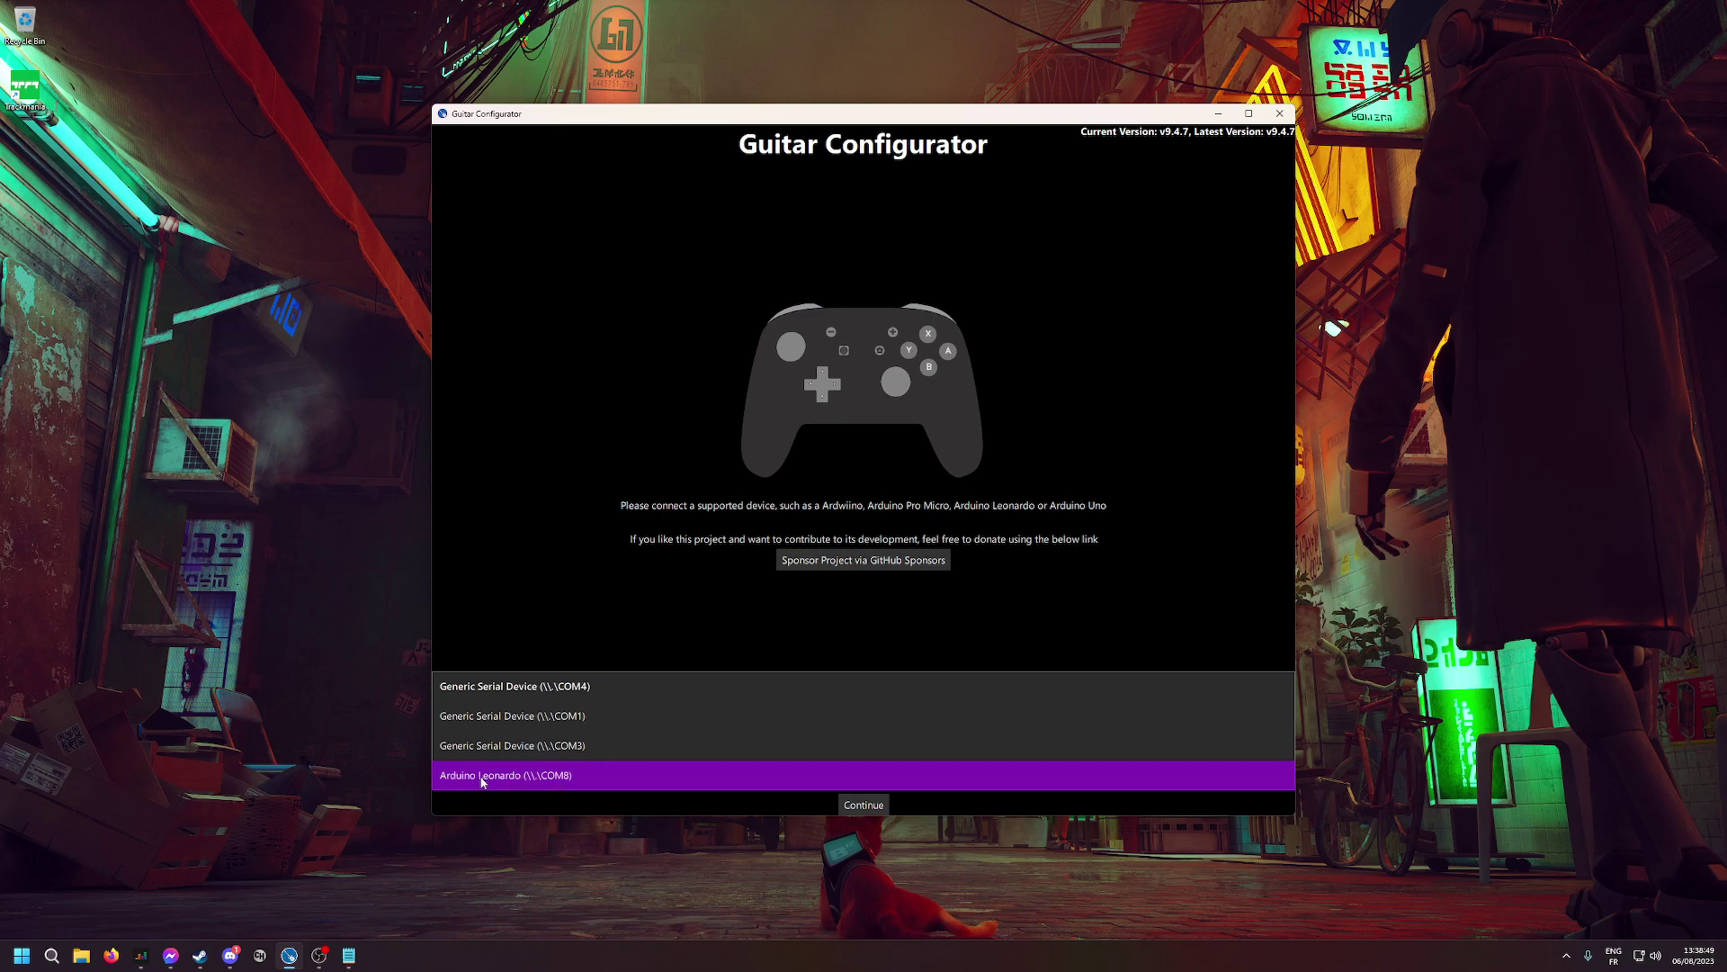
left_click(552, 779)
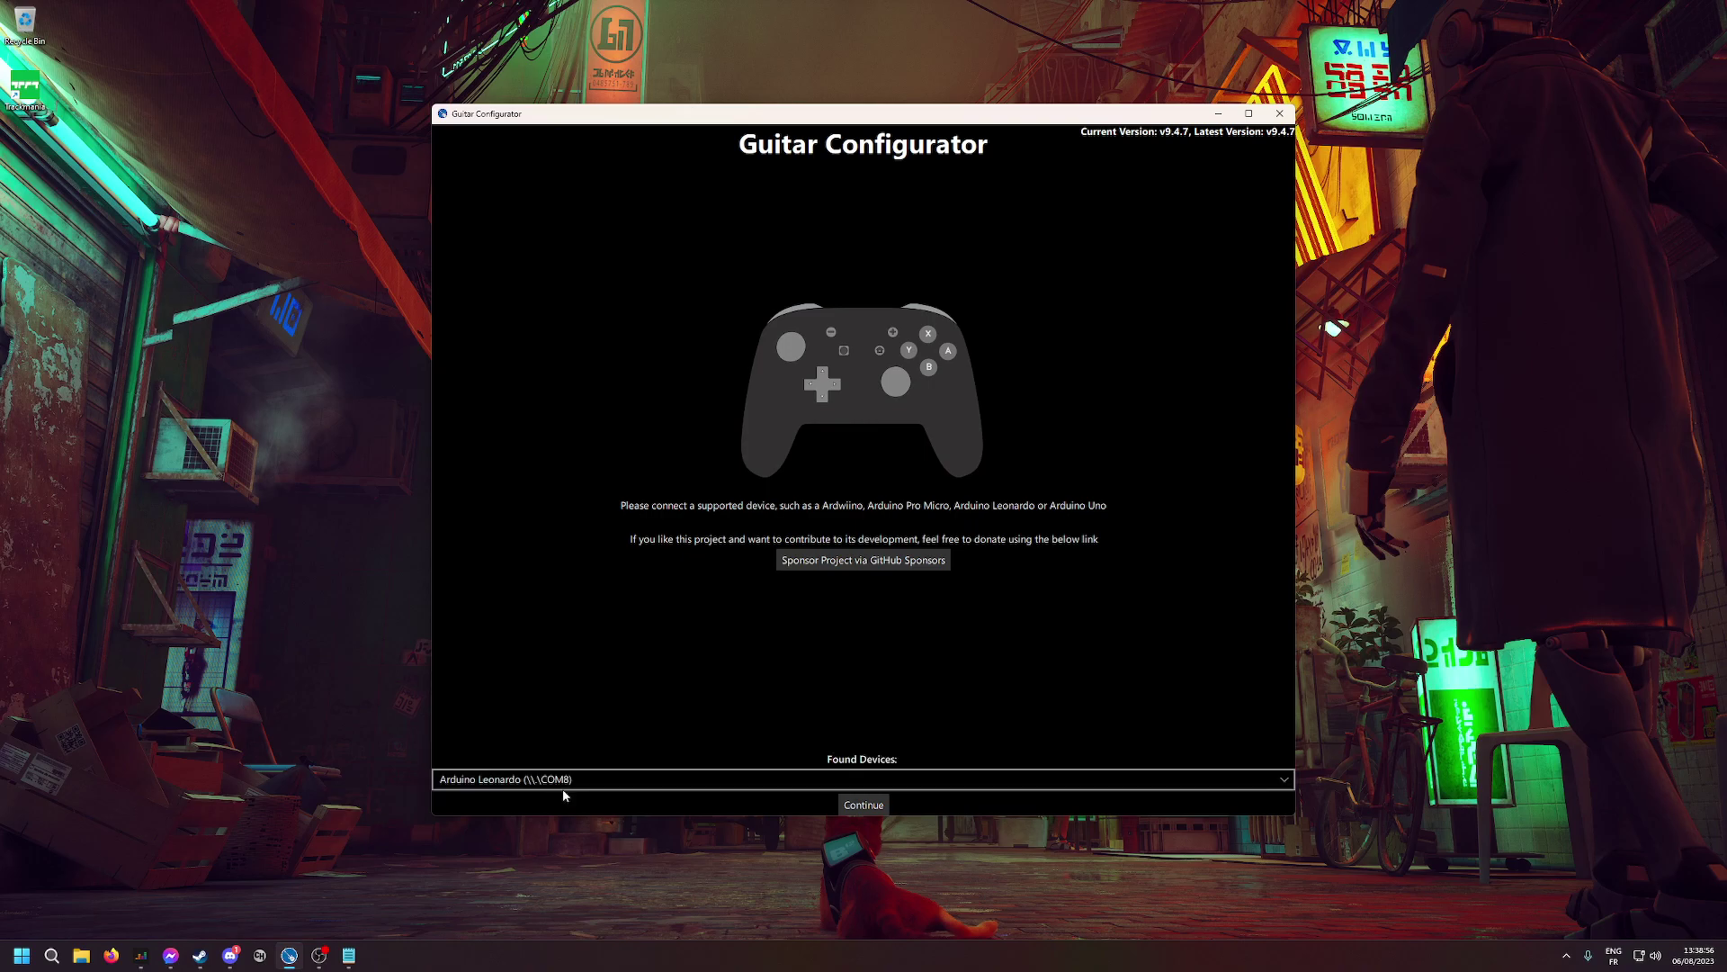
- Flash the guitar firmware to the board as Arduino Leonardo 5V until programming reaches 100%
left_click(864, 806)
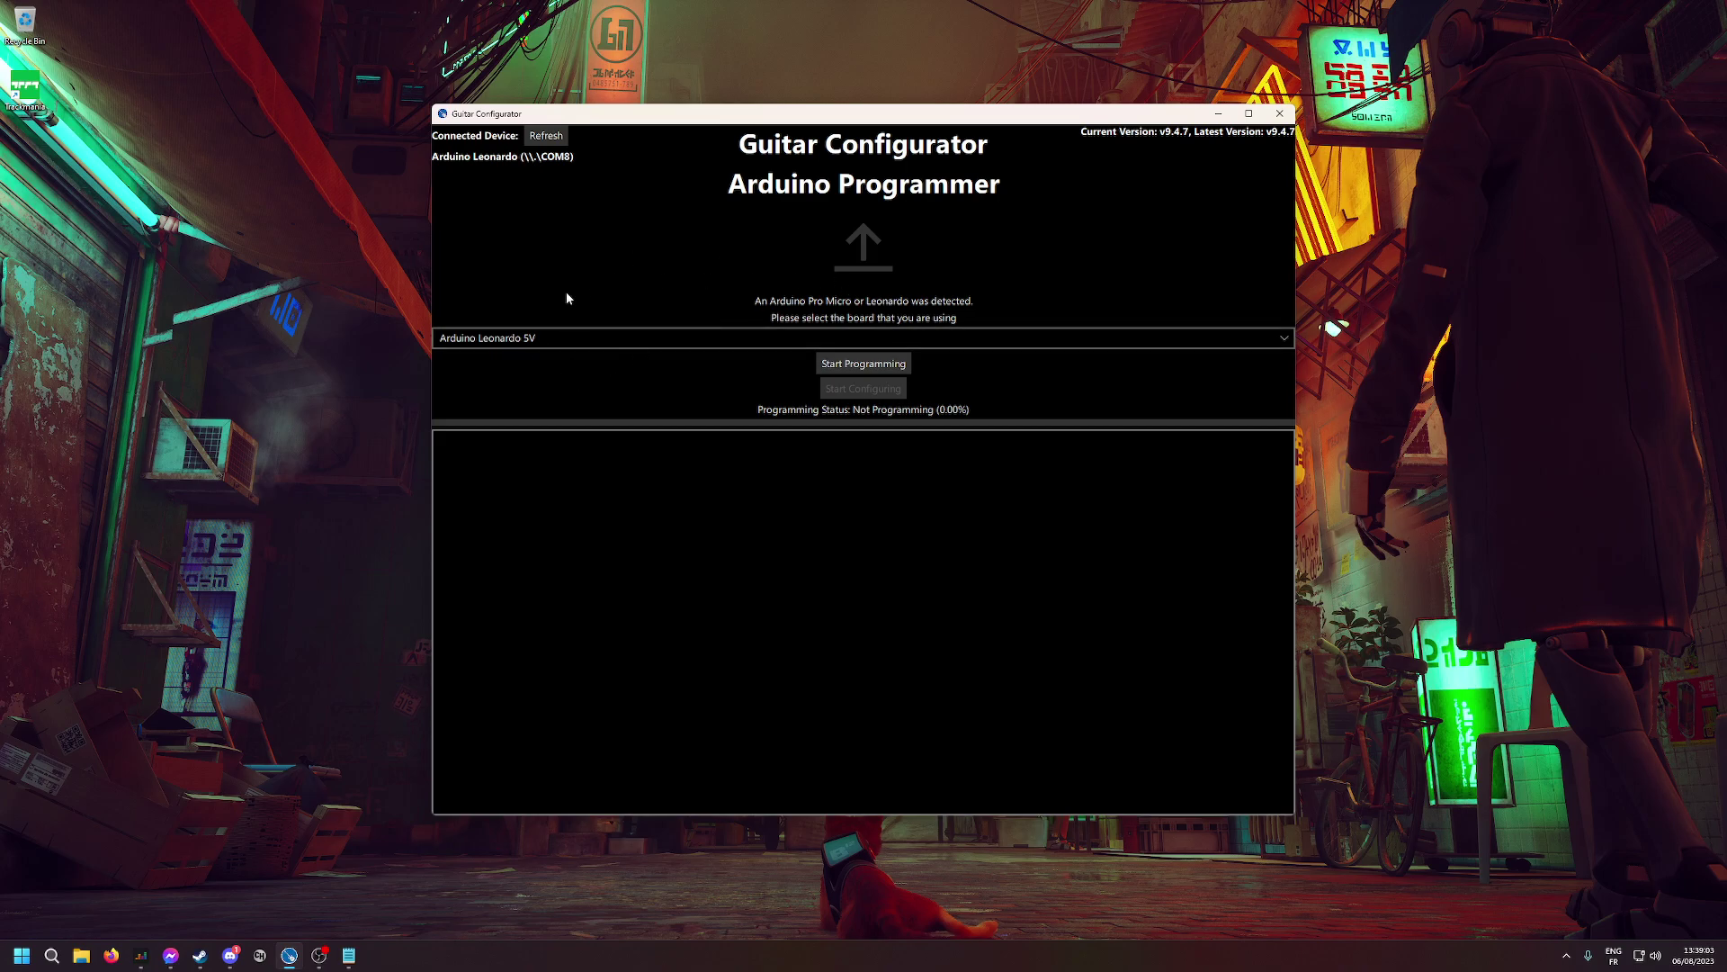
left_click(501, 340)
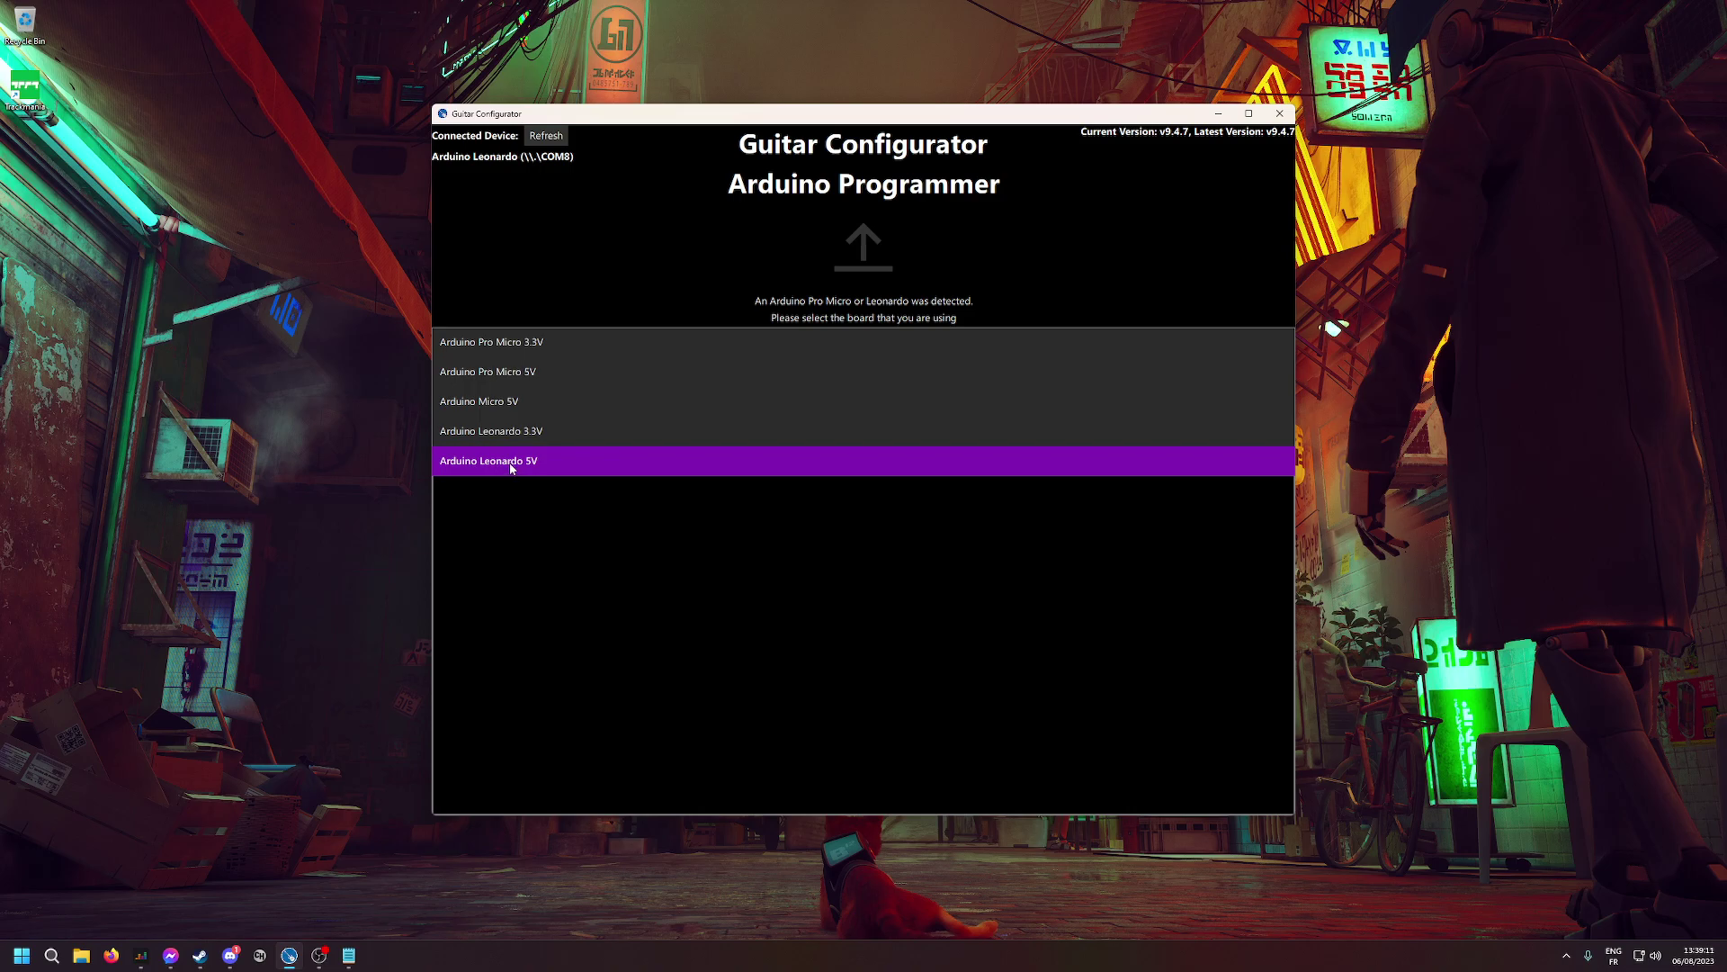
left_click(517, 470)
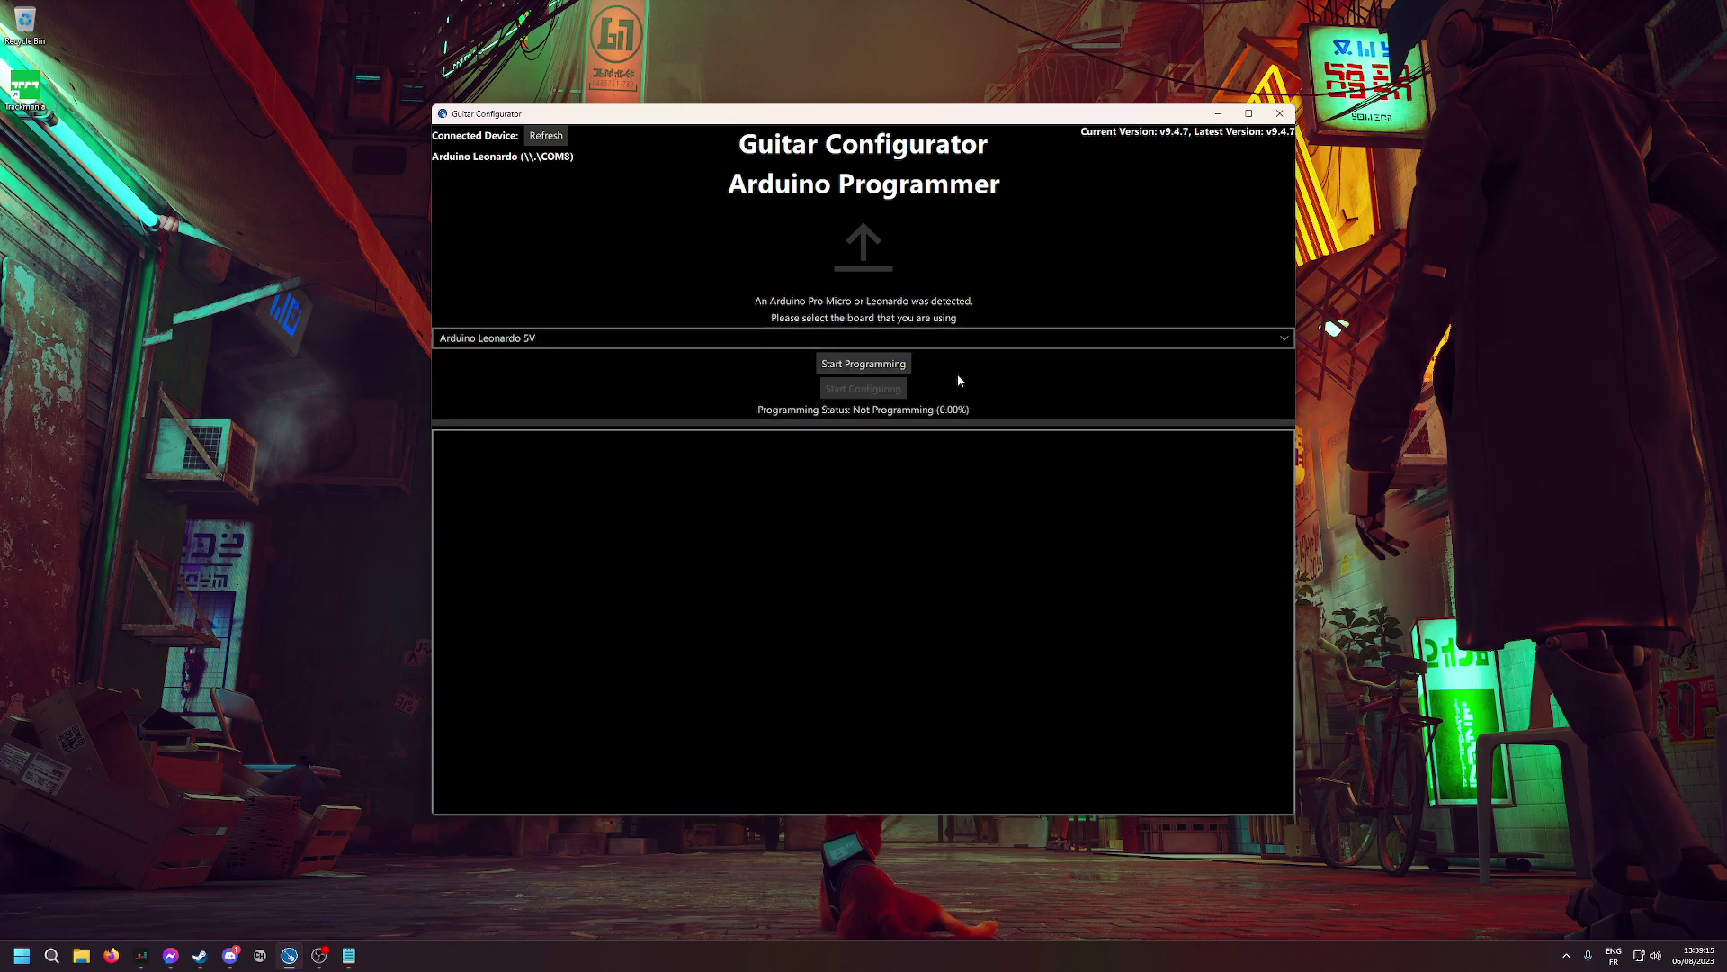
left_click(867, 363)
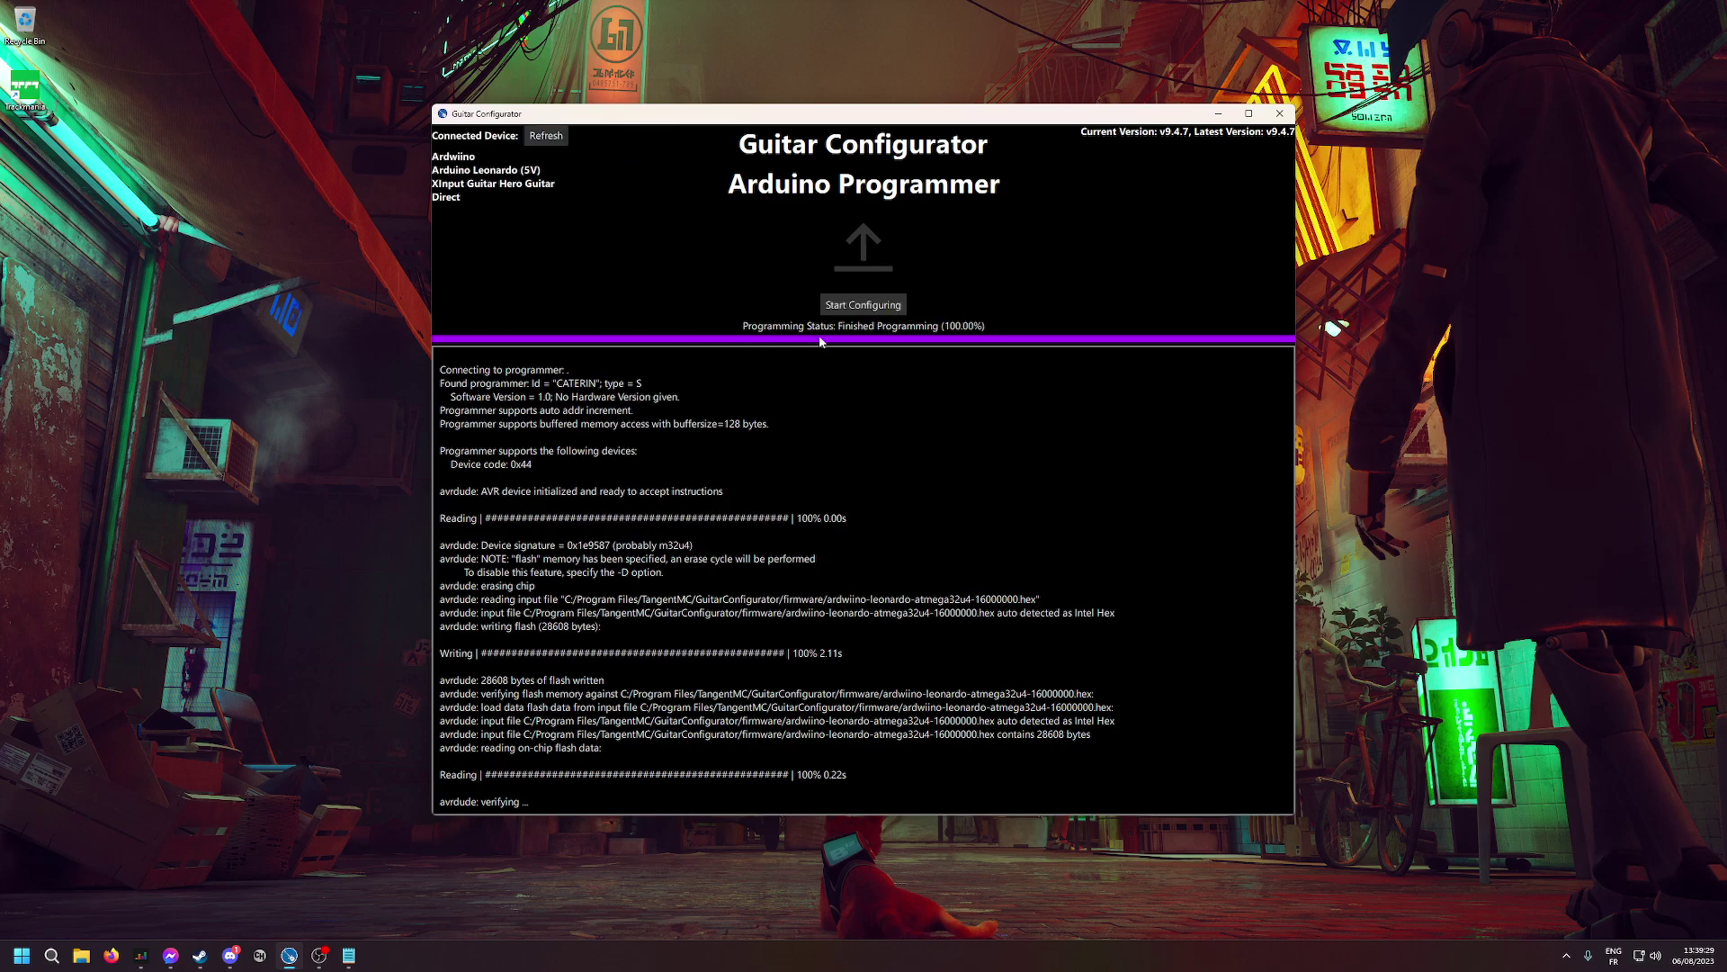
- Start configuring the guitar and switch off Map Left Joystick to DPad in device settings
left_click(873, 306)
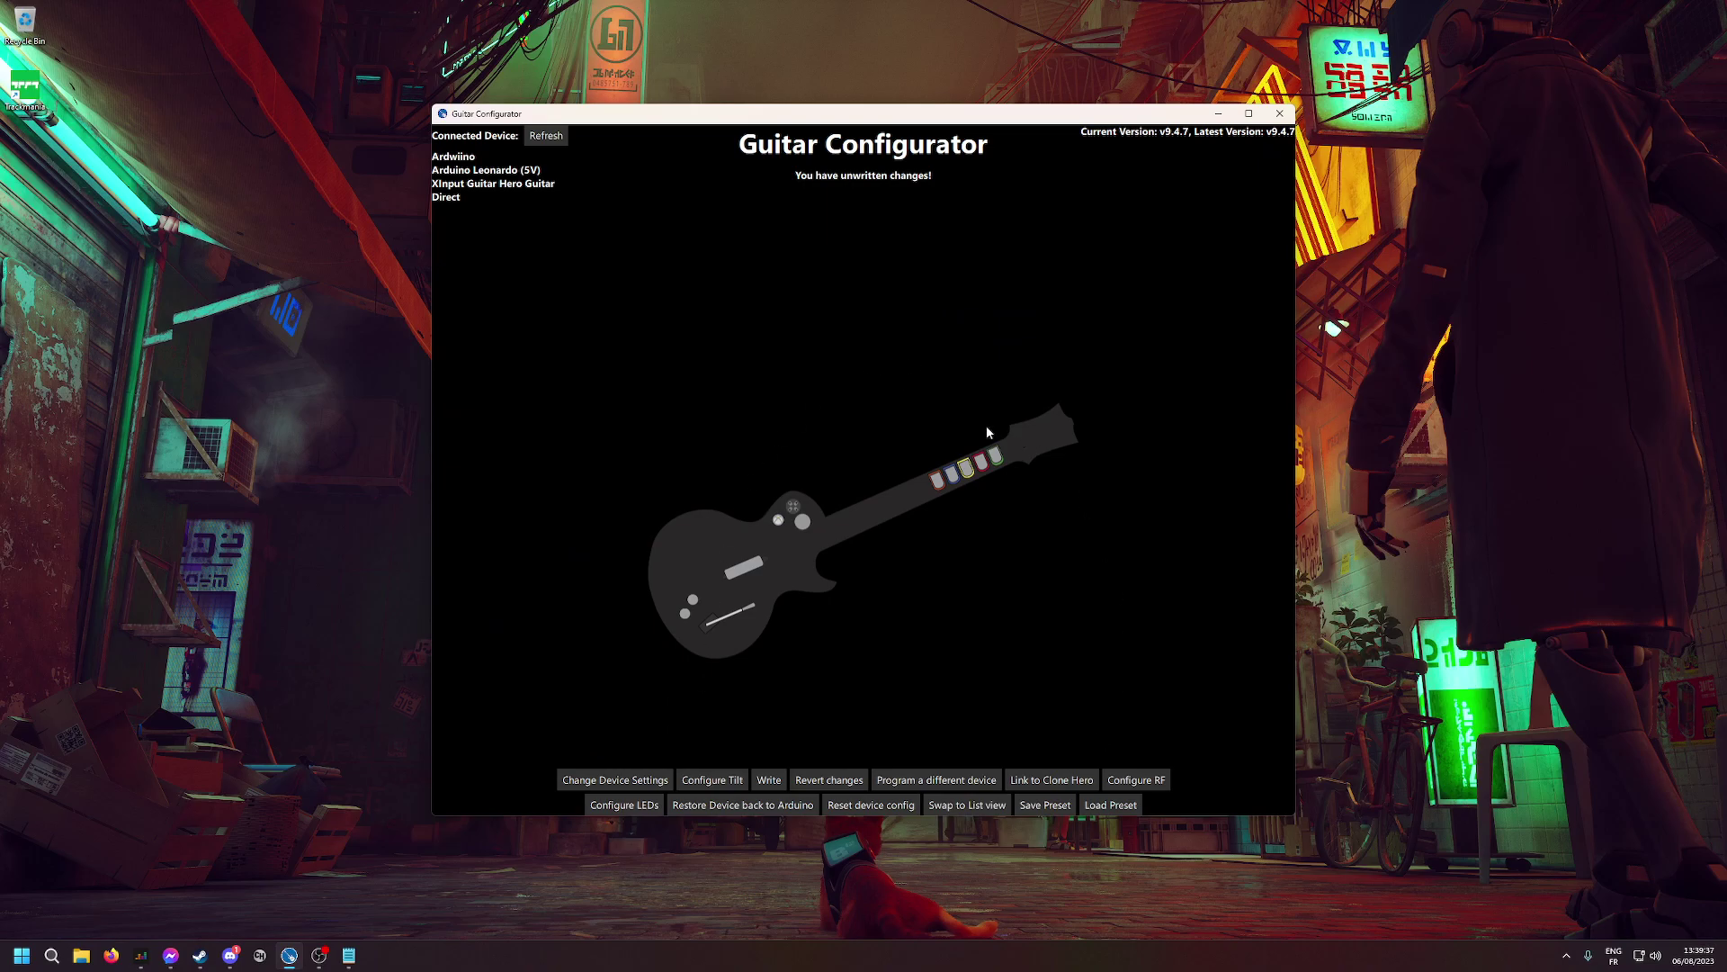
left_click(692, 600)
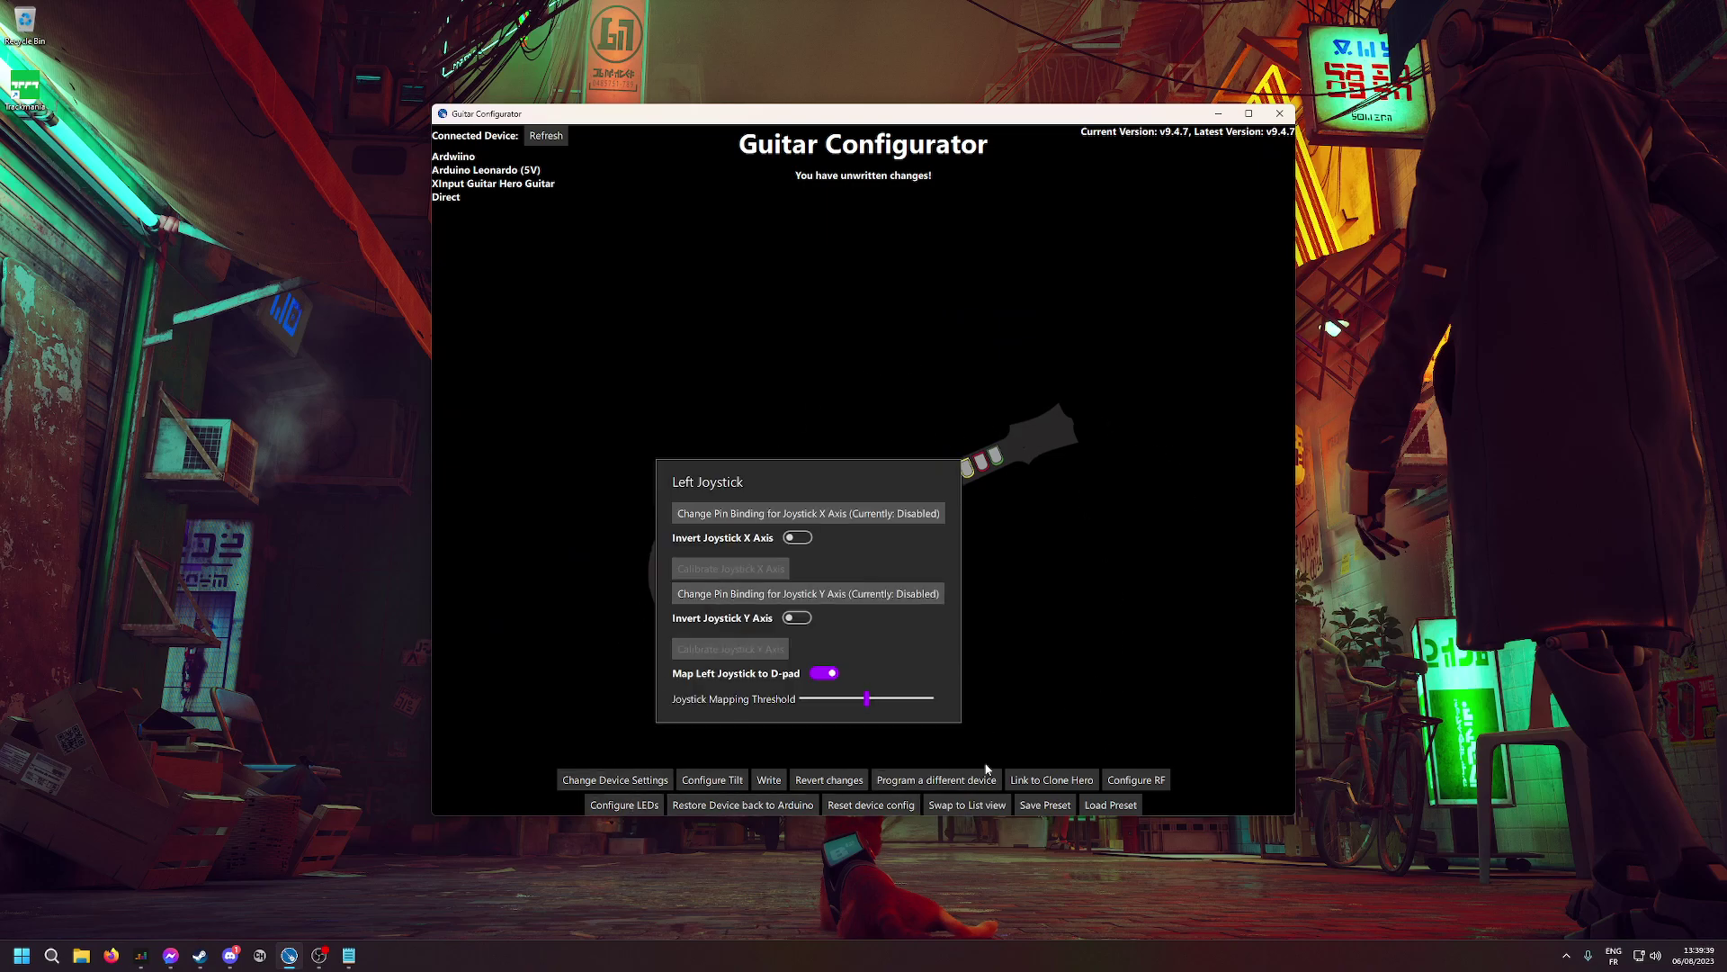
left_click(1132, 765)
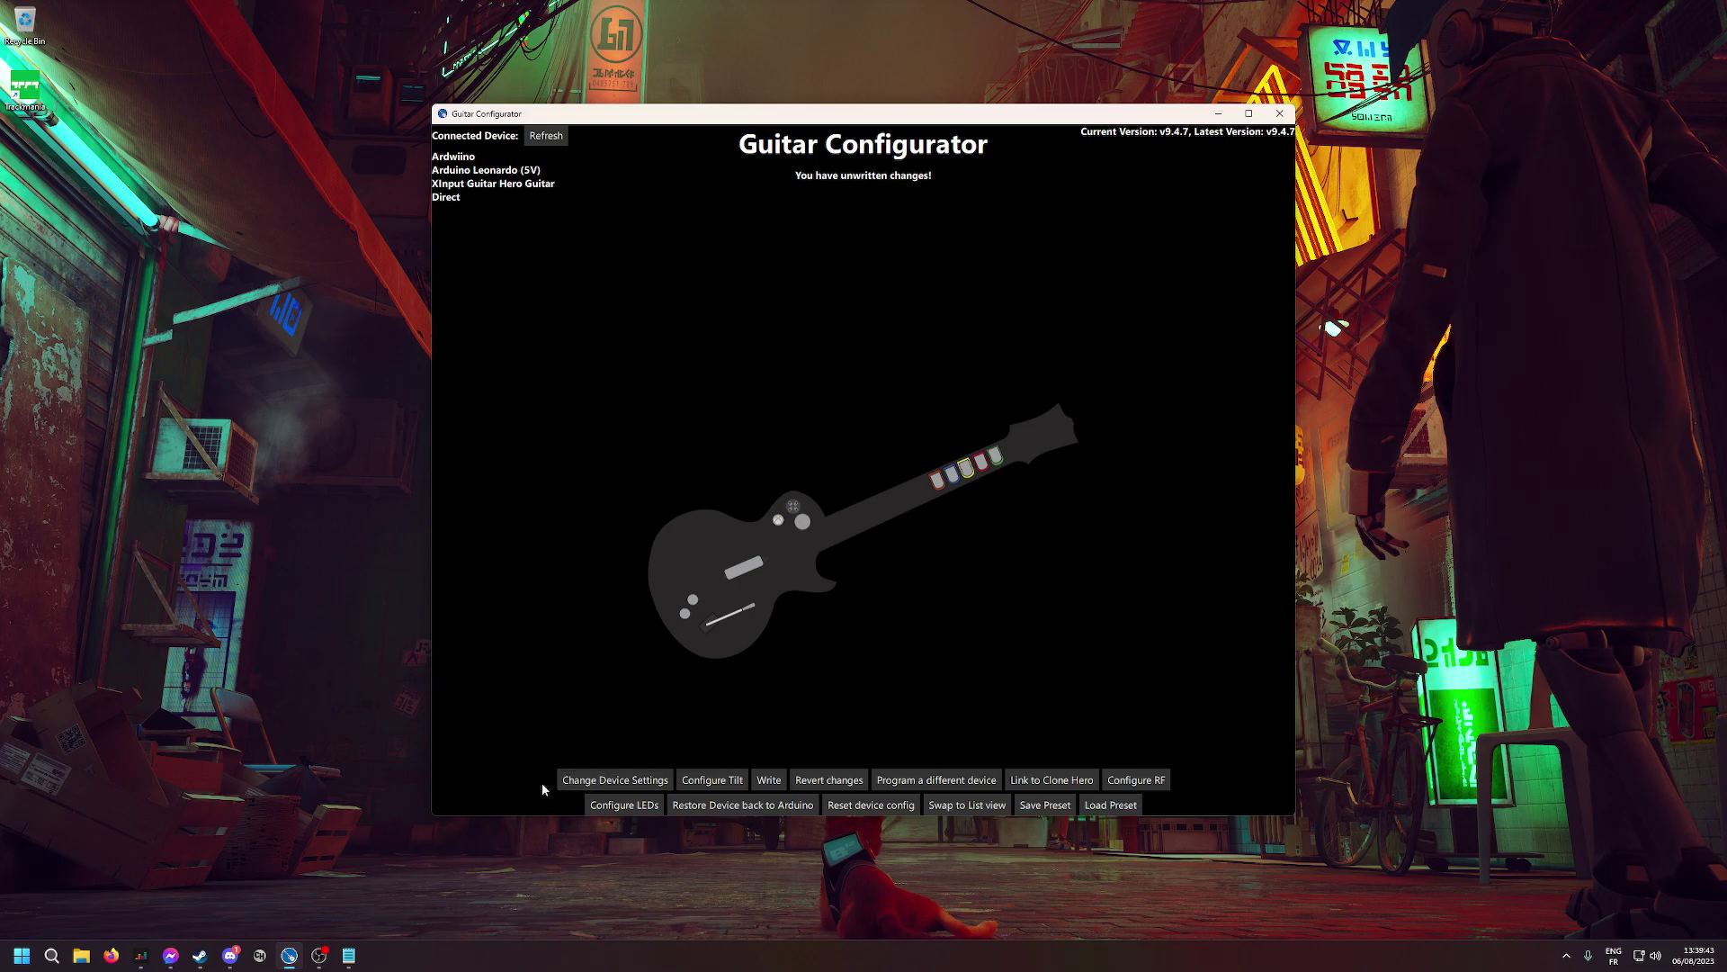
left_click(608, 781)
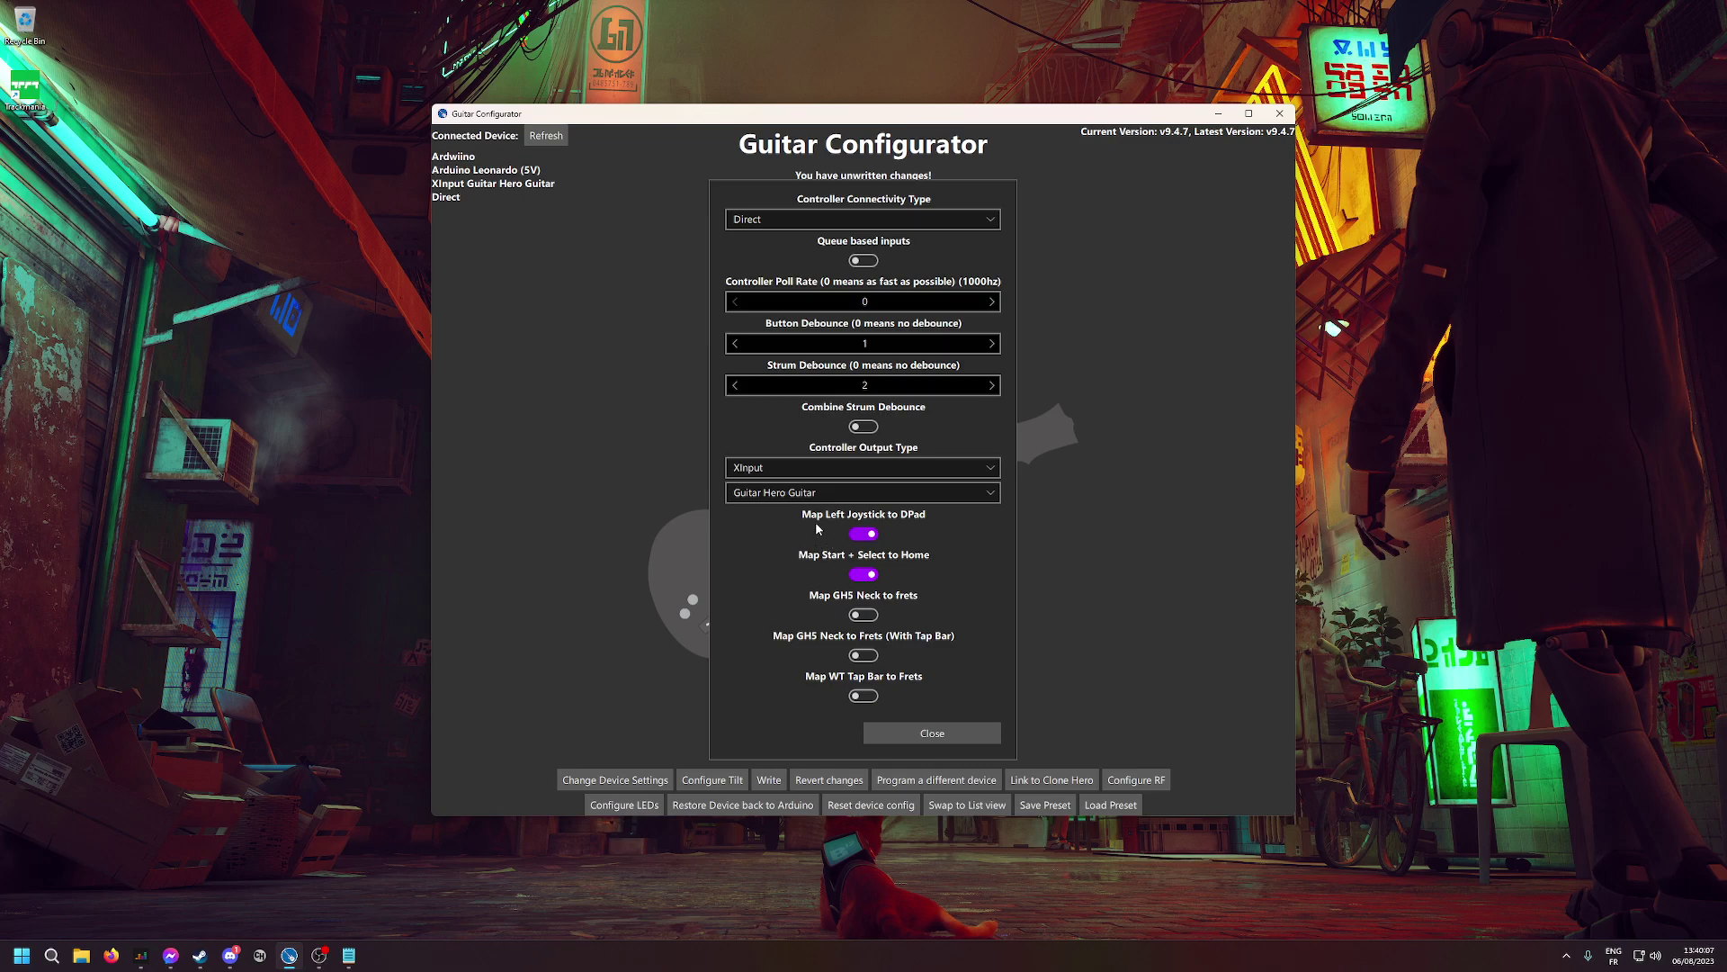
left_click(860, 537)
- Close device settings and bind the Green Fret to pin 2 using automatic pin detection
left_click(941, 739)
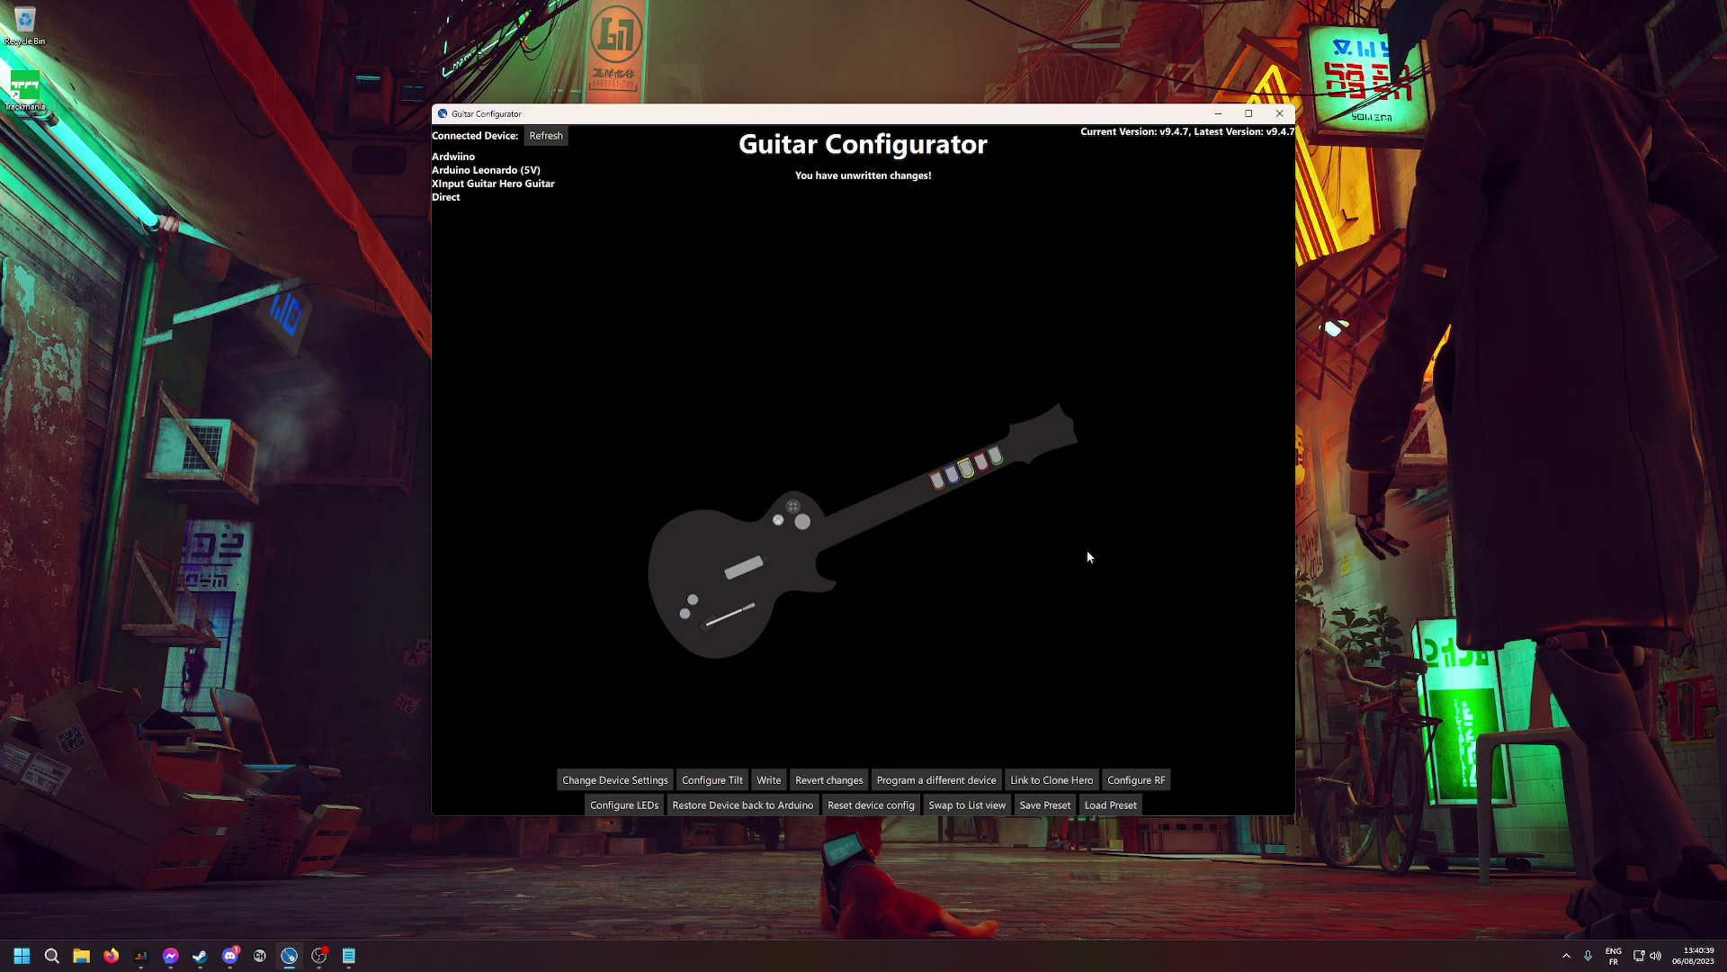
left_click(996, 456)
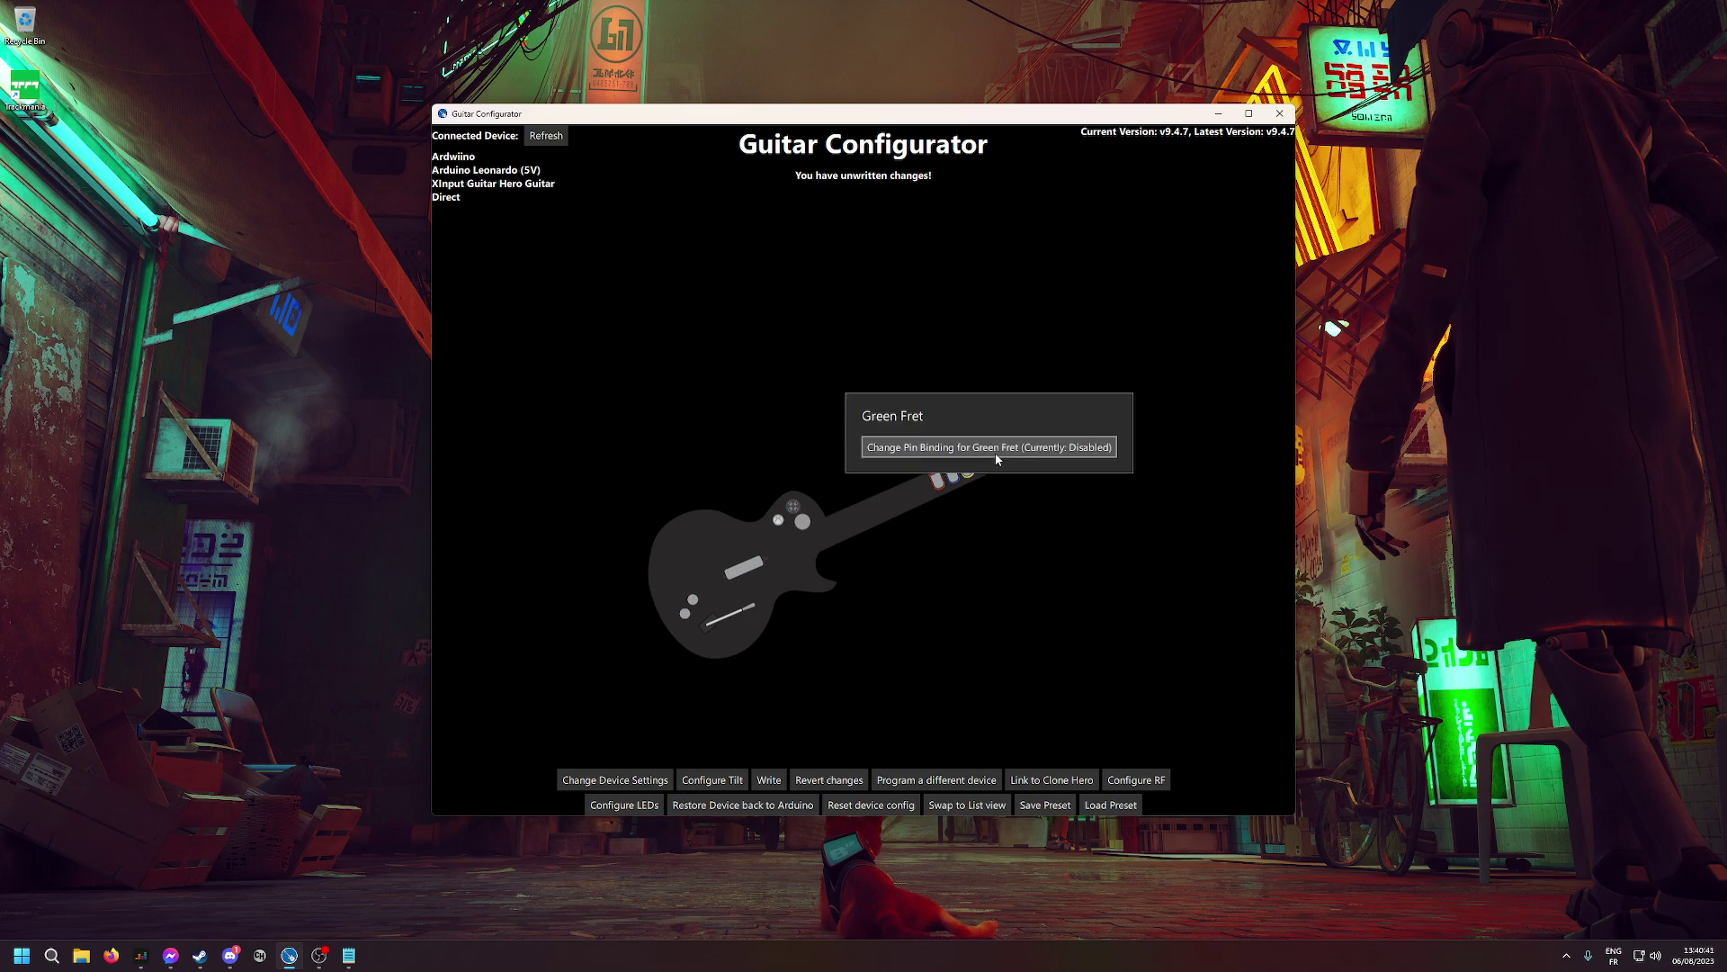
left_click(1003, 494)
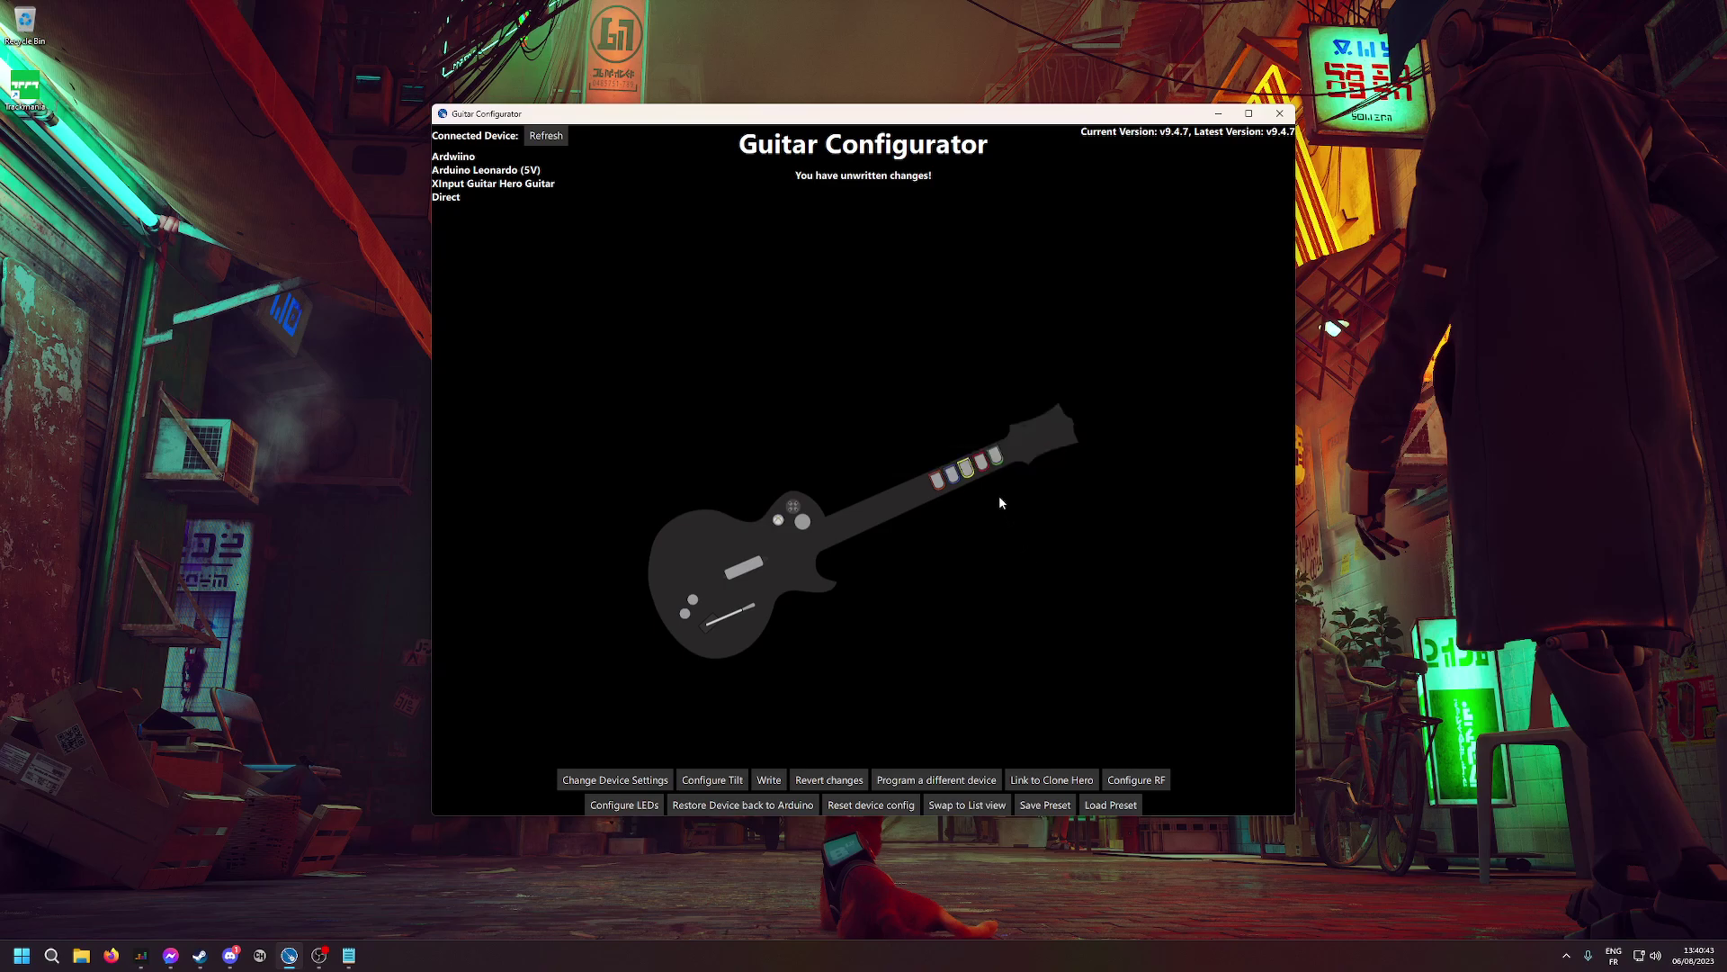
left_click(985, 469)
mouse_move(1002, 451)
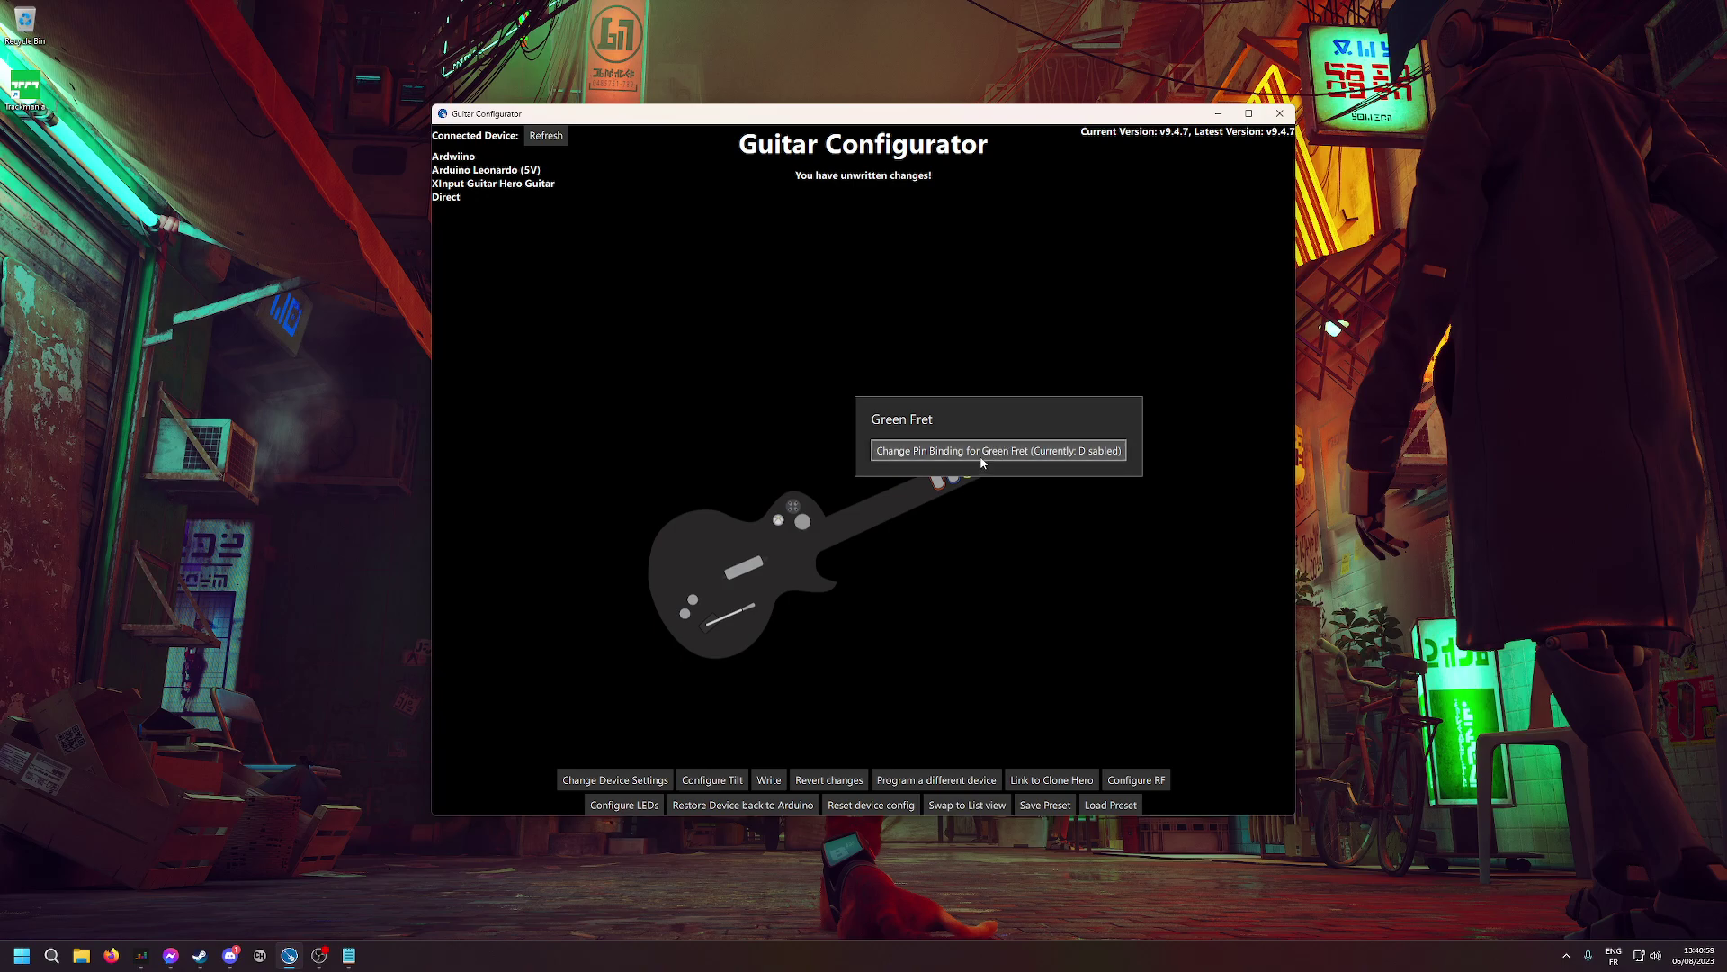
left_click(985, 452)
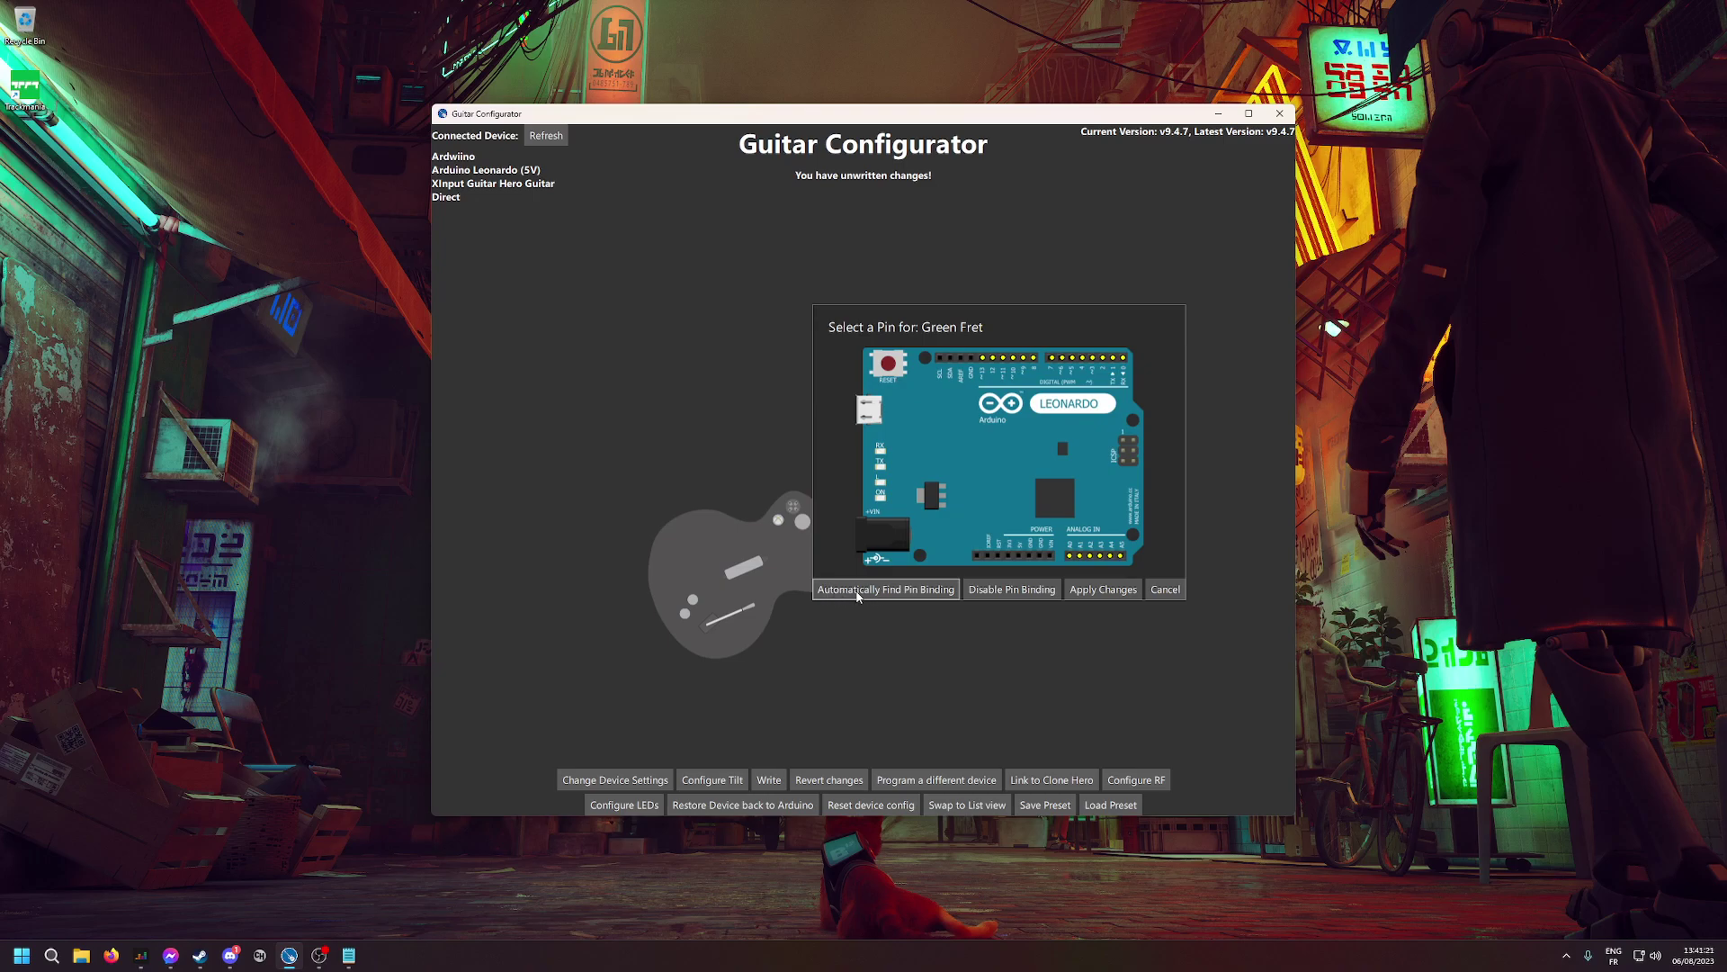
left_click(928, 590)
left_click(927, 594)
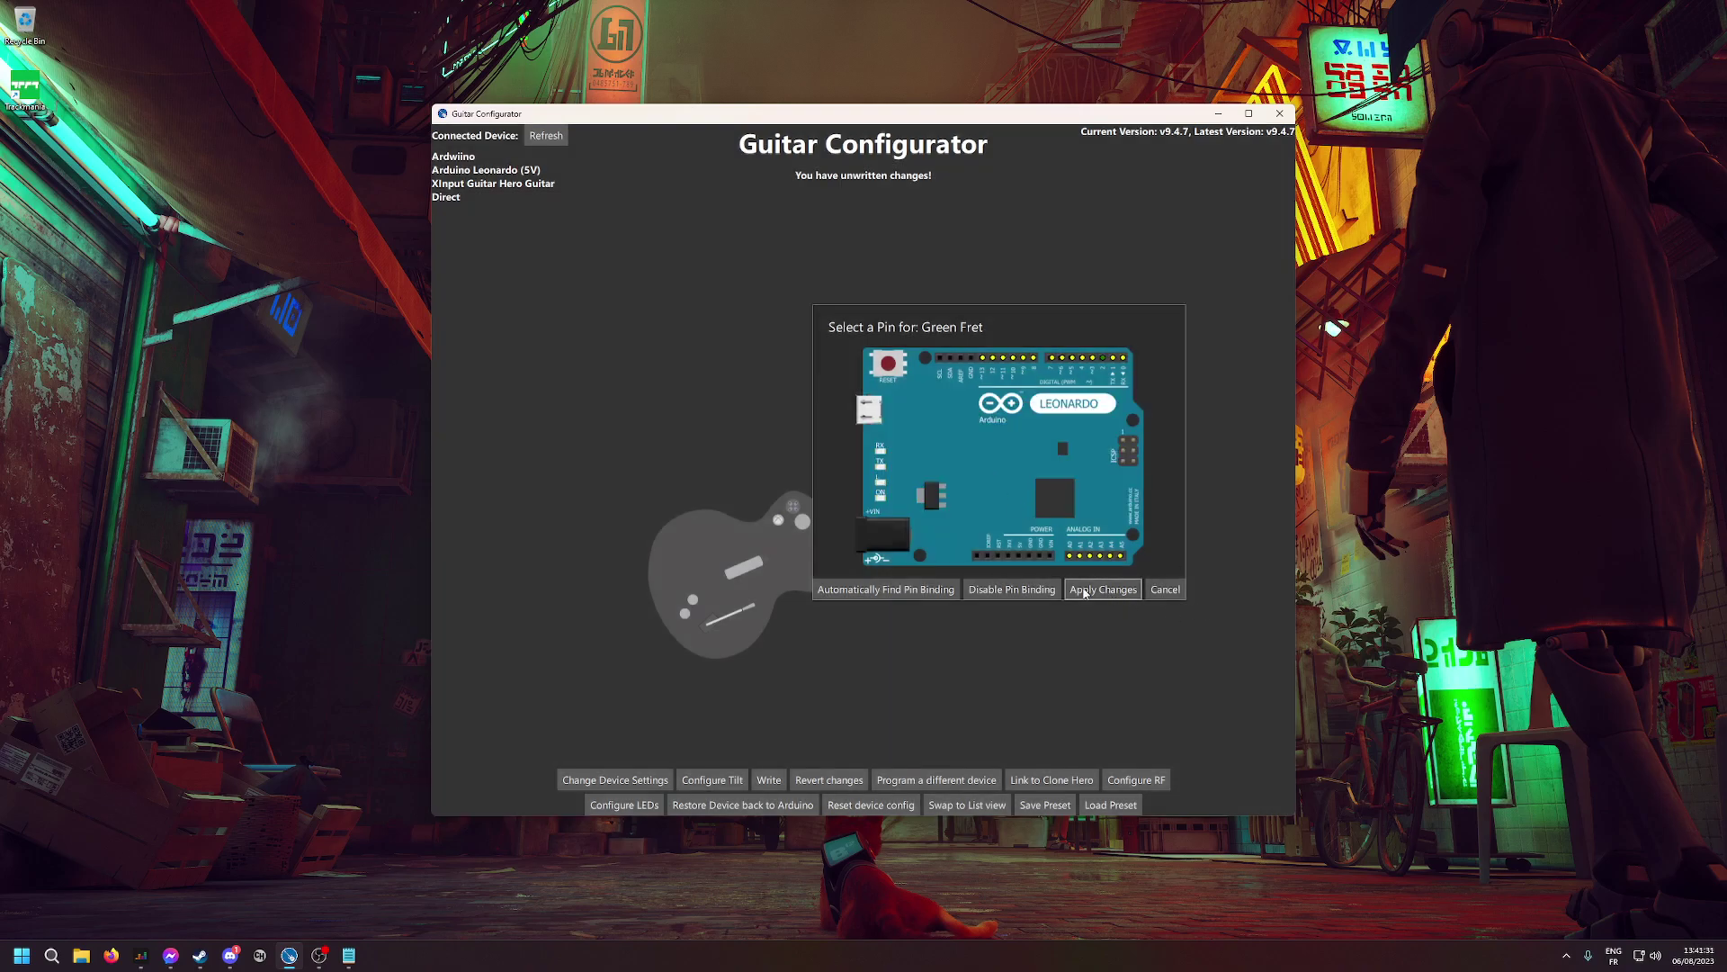
left_click(1104, 589)
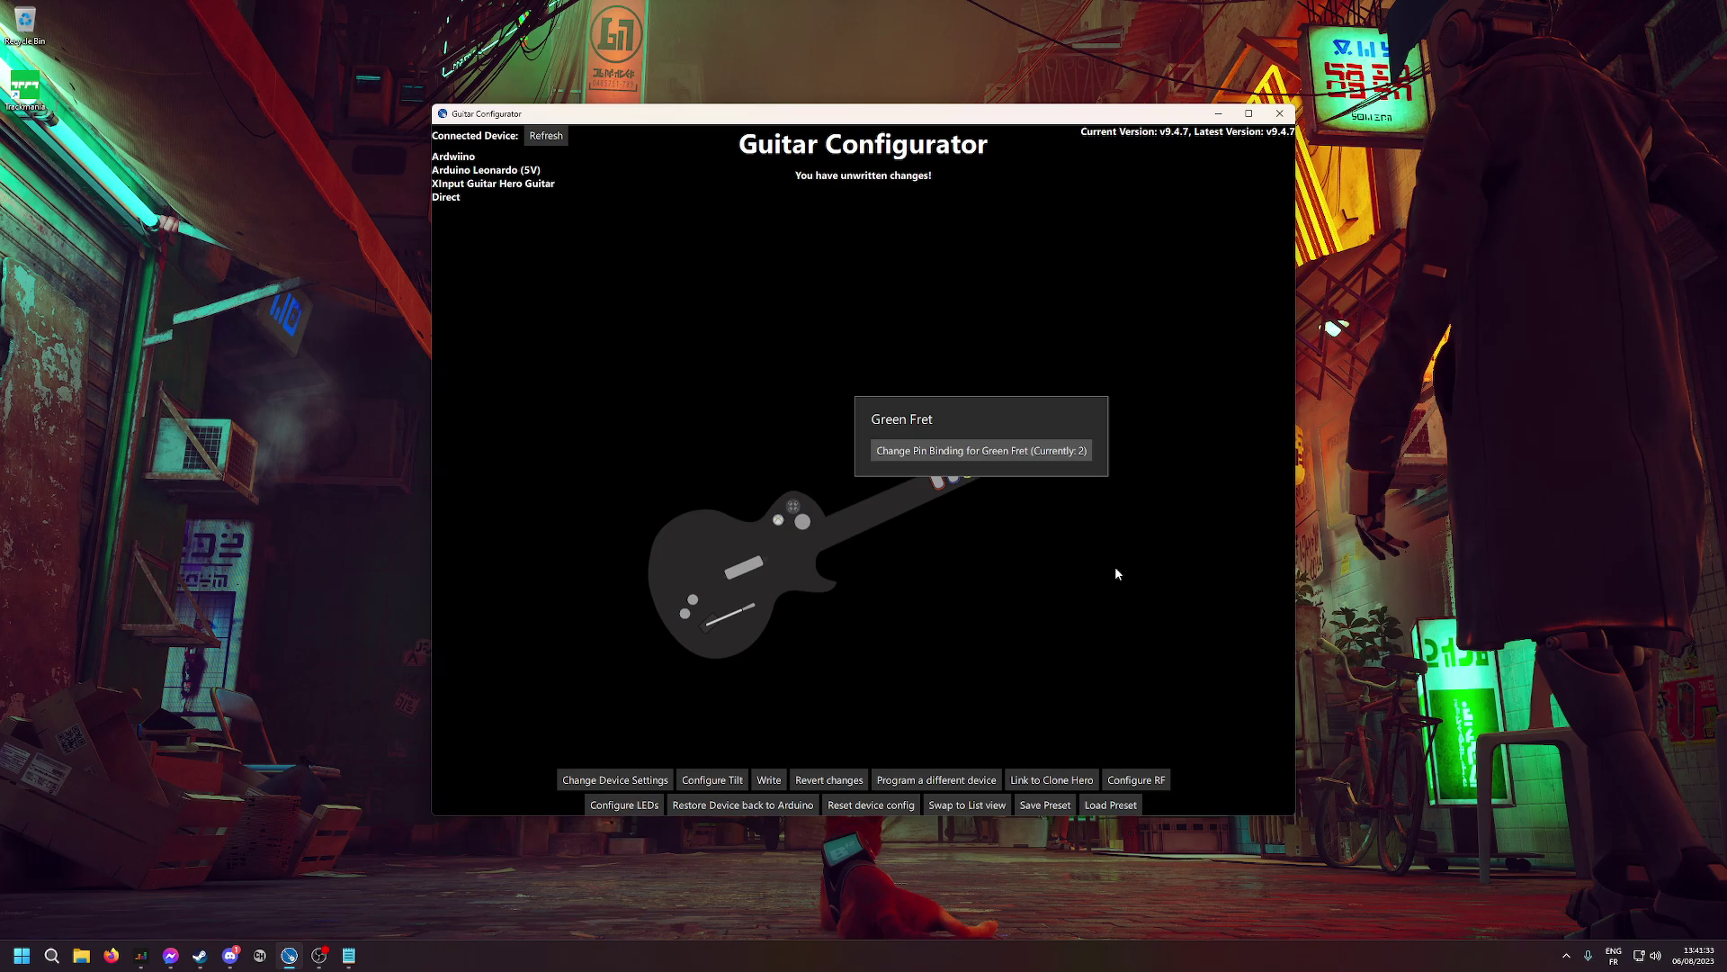
mouse_move(949, 477)
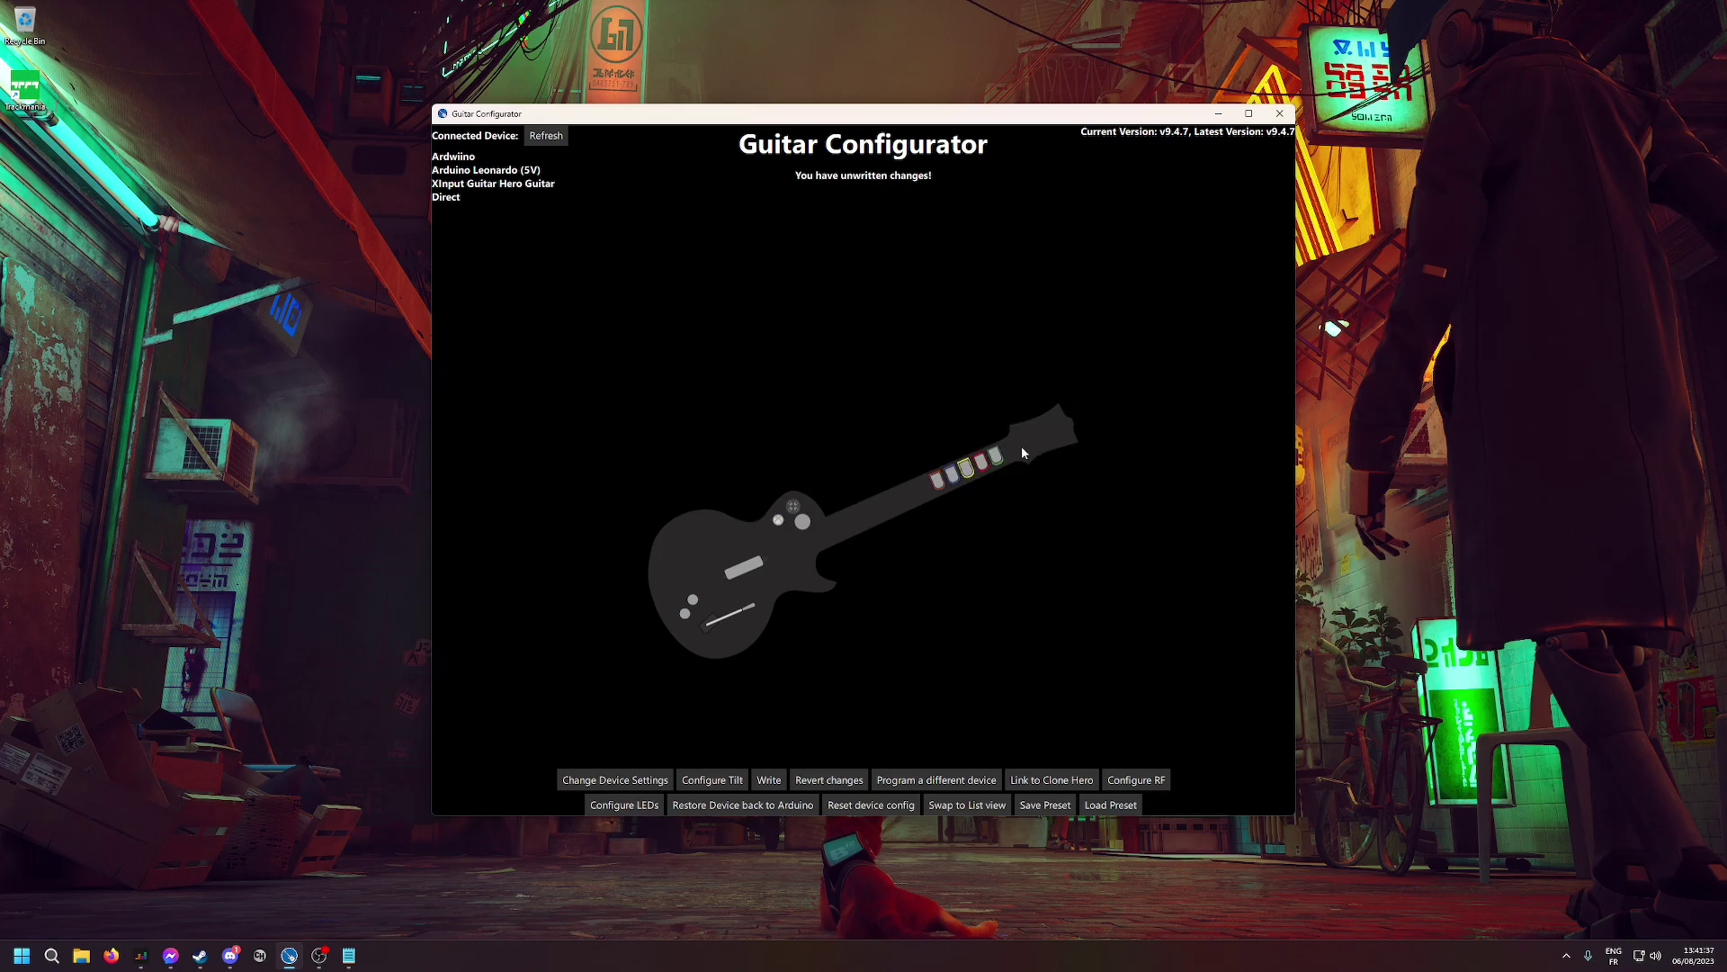
- Bind the Red fret to pin 3 and the Yellow fret to pin 4 by automatic detection
mouse_move(996, 457)
left_click(988, 462)
left_click(921, 601)
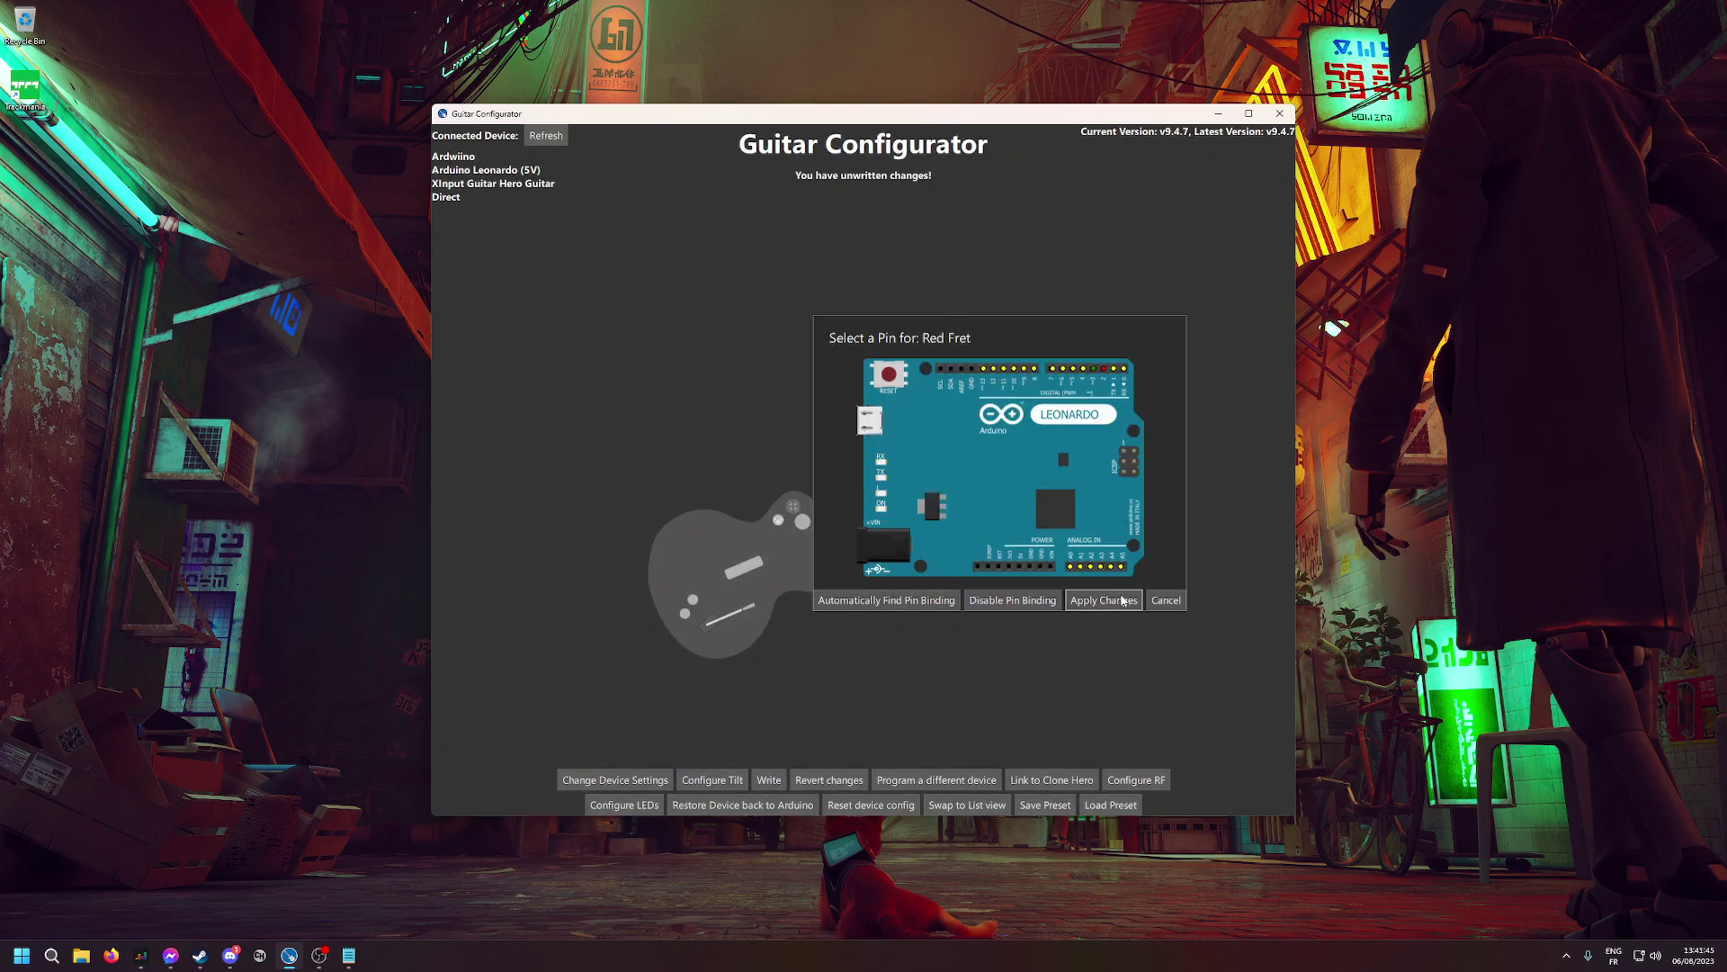
left_click(1098, 600)
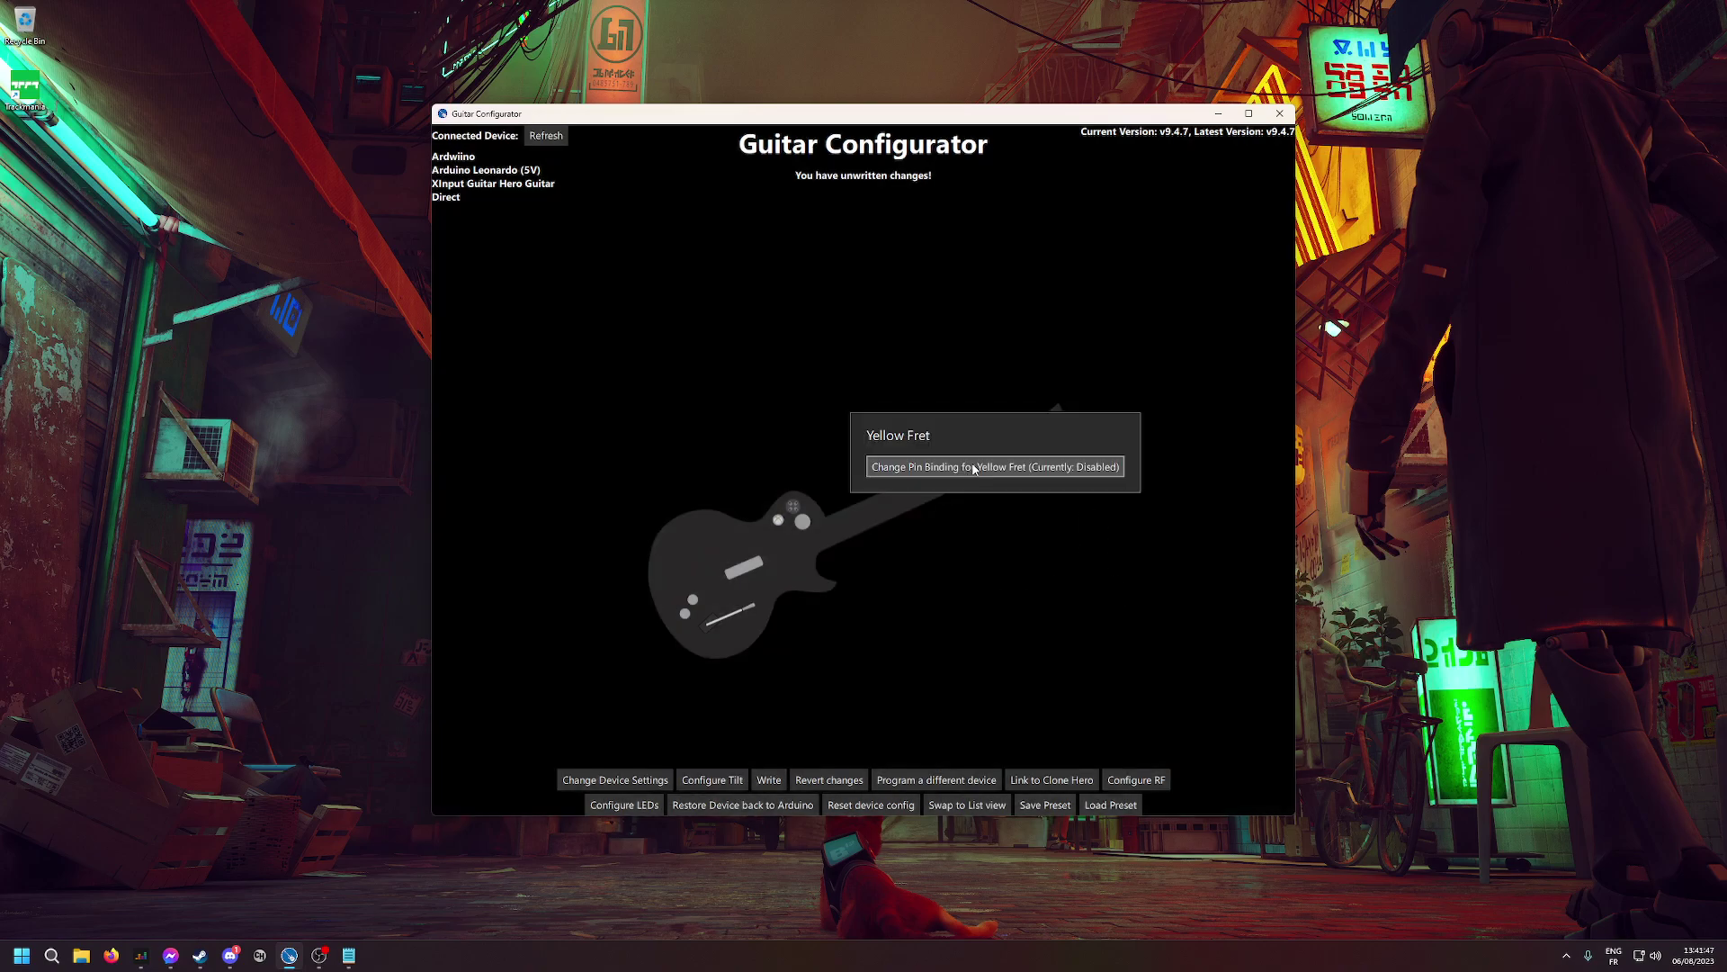
left_click(970, 468)
left_click(910, 610)
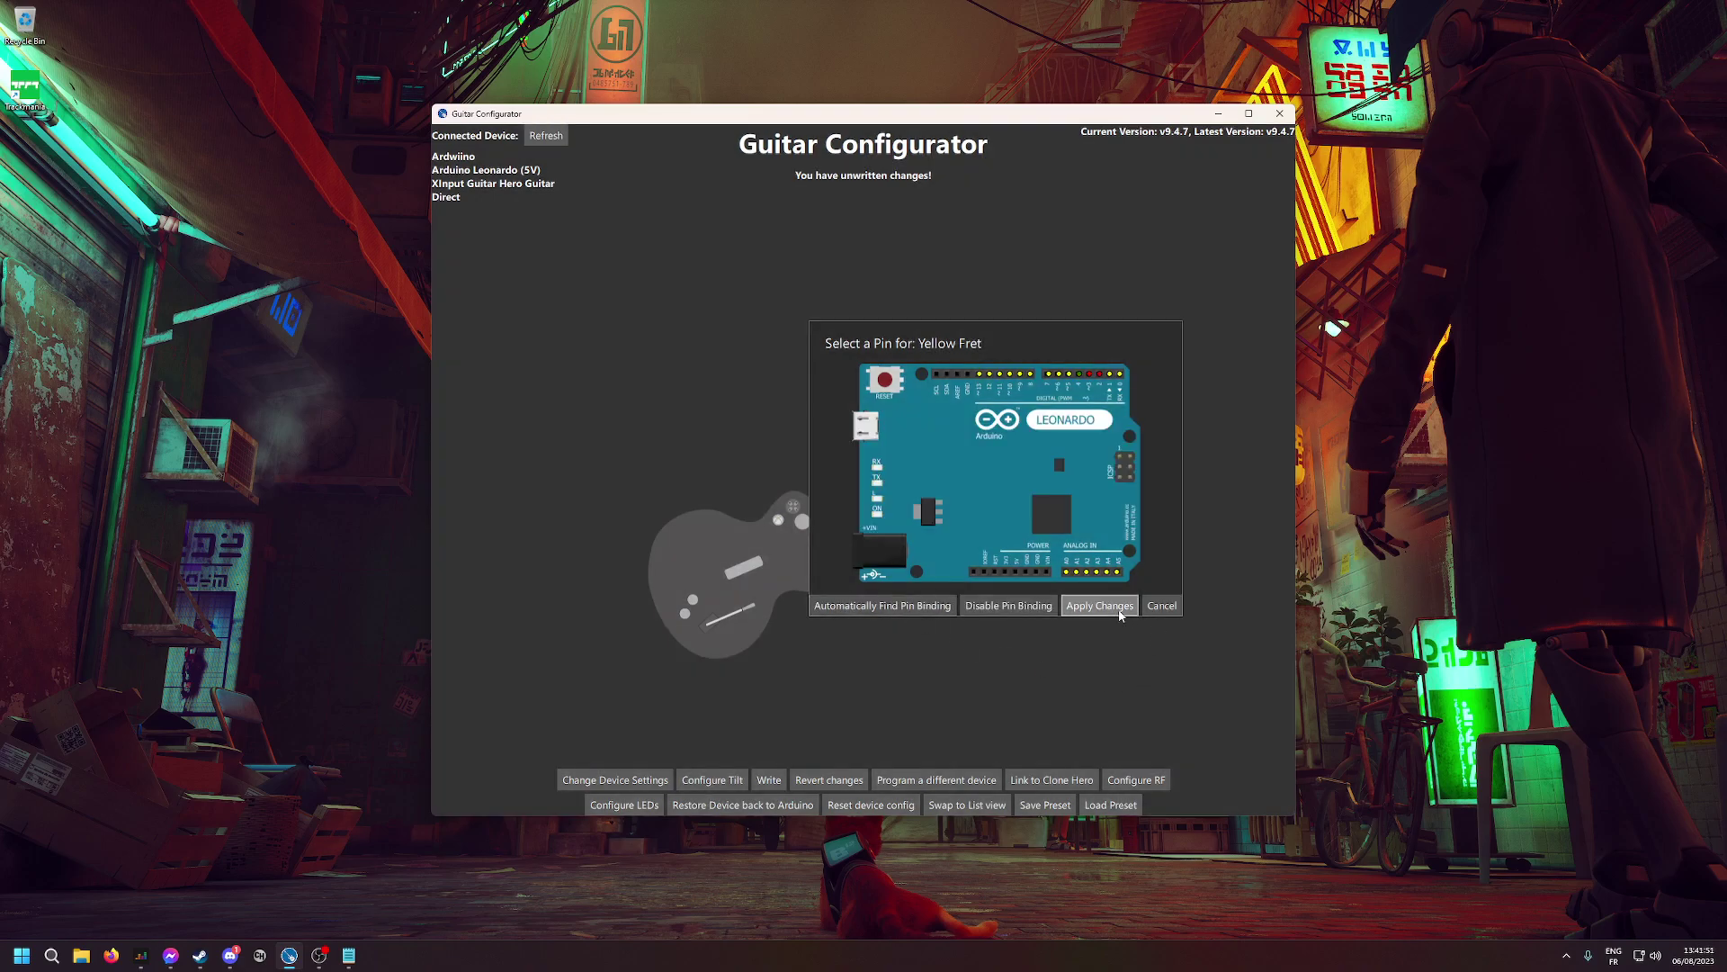
left_click(1098, 605)
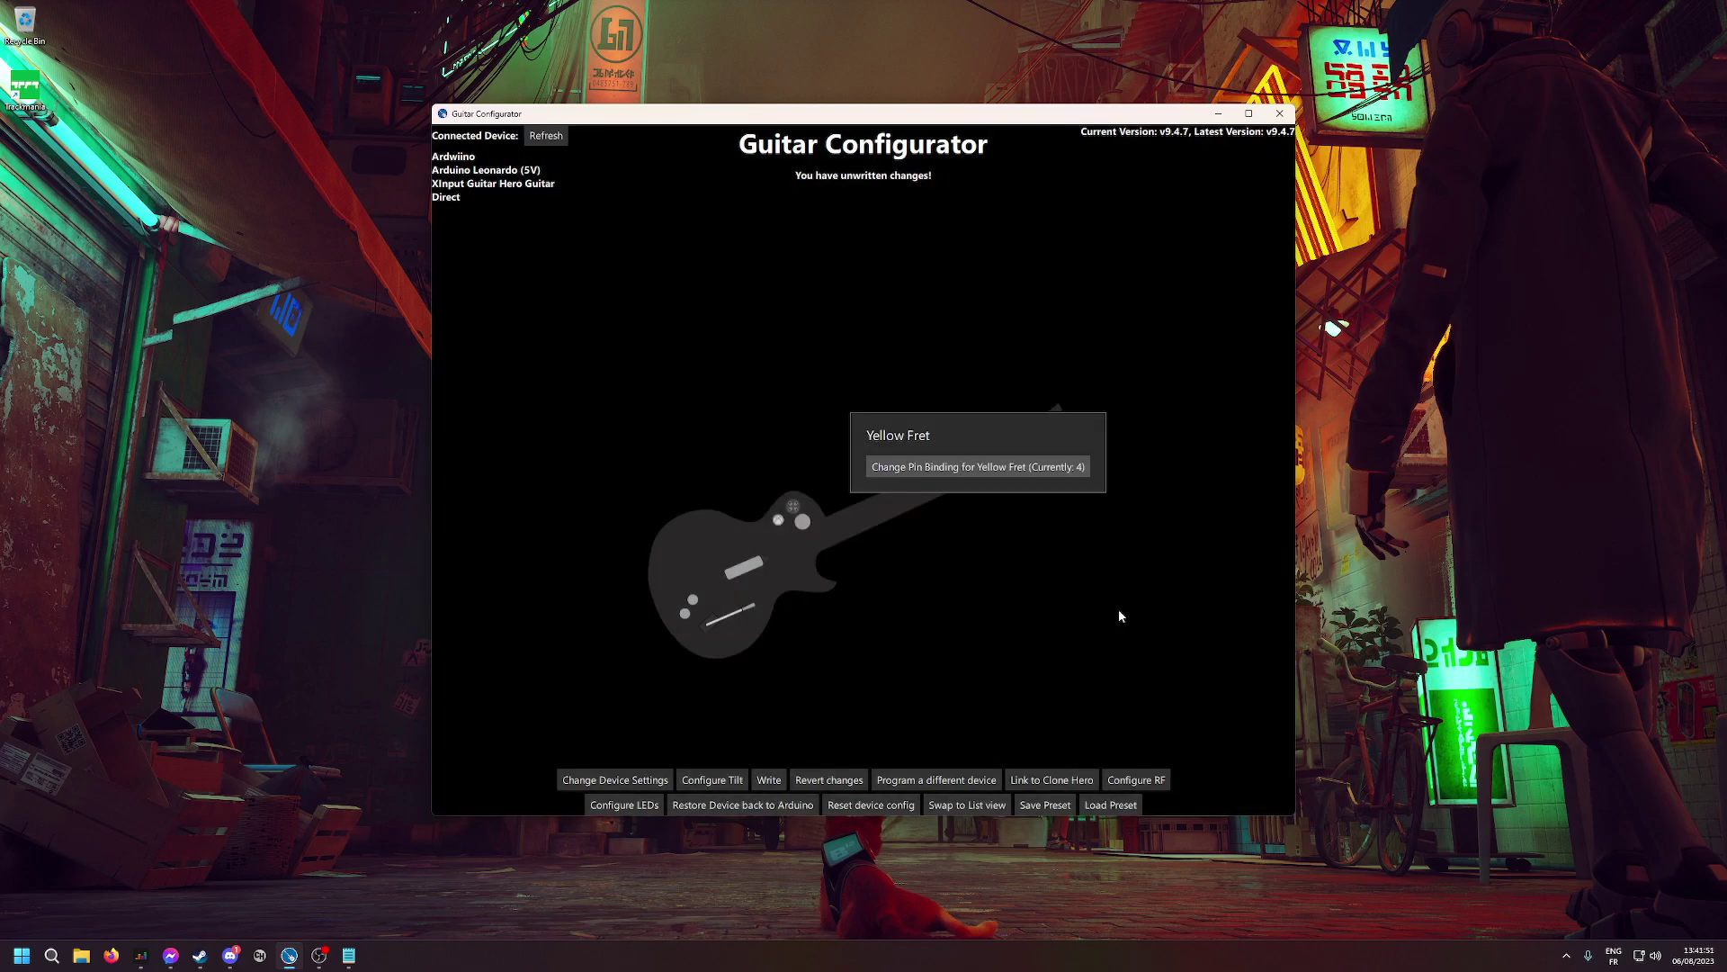
- Bind the Blue and Orange frets to their automatically detected pins
left_click(952, 480)
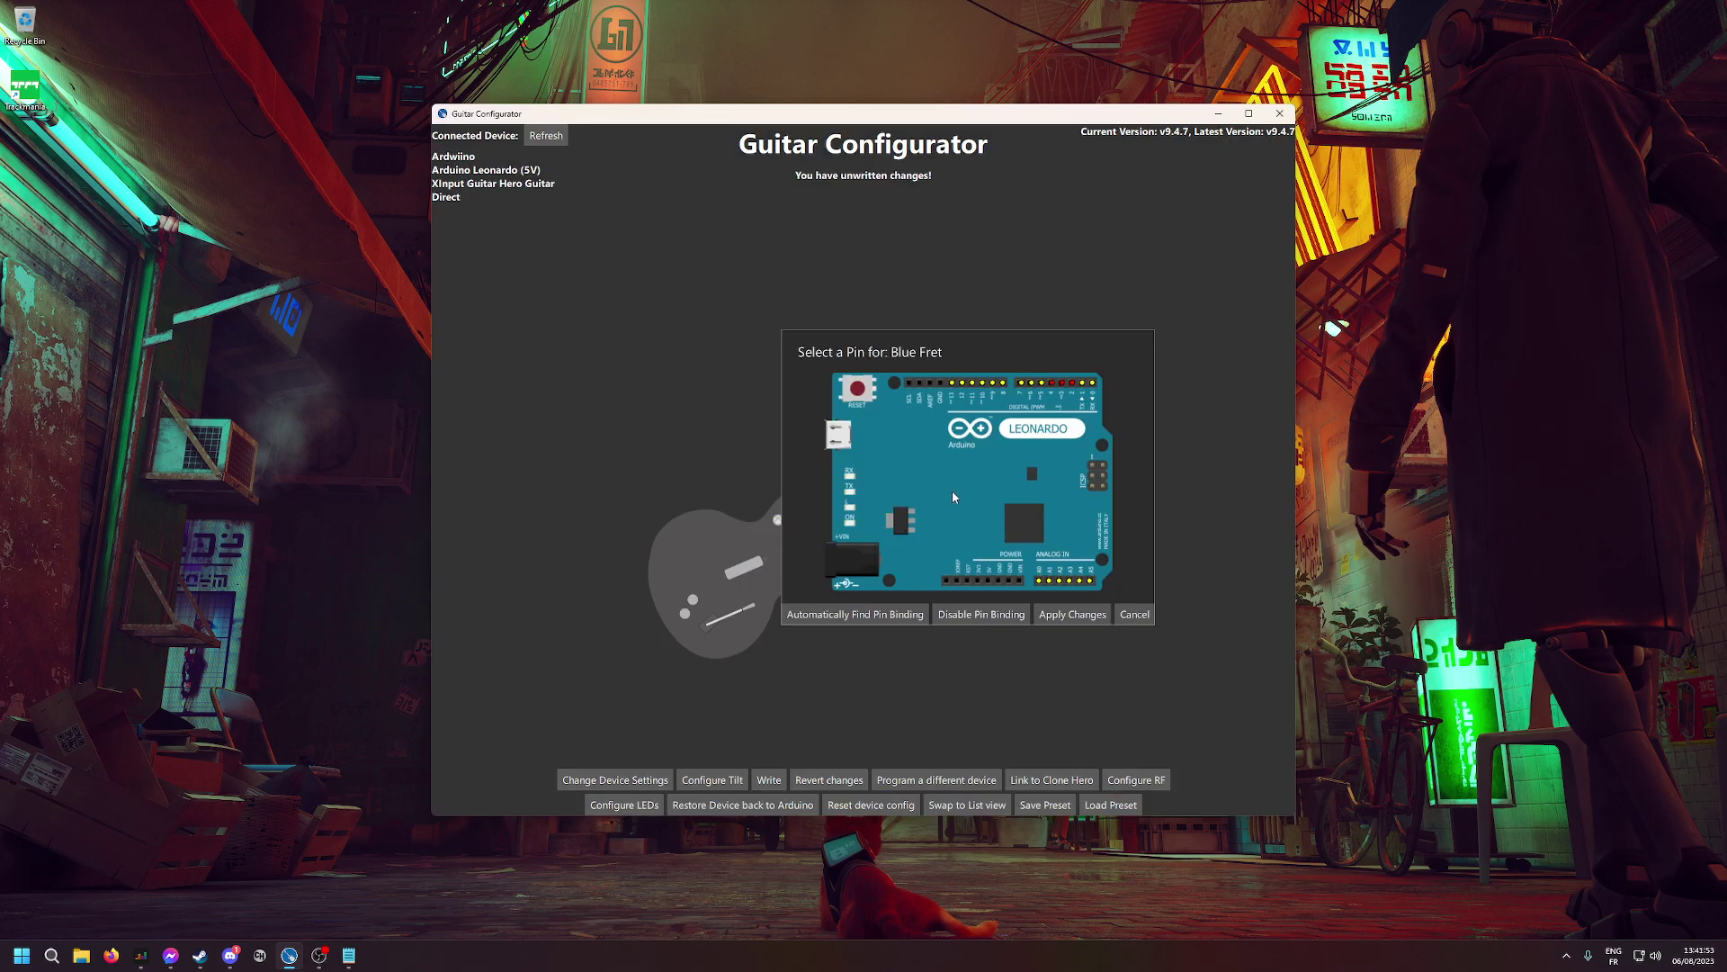
left_click(909, 612)
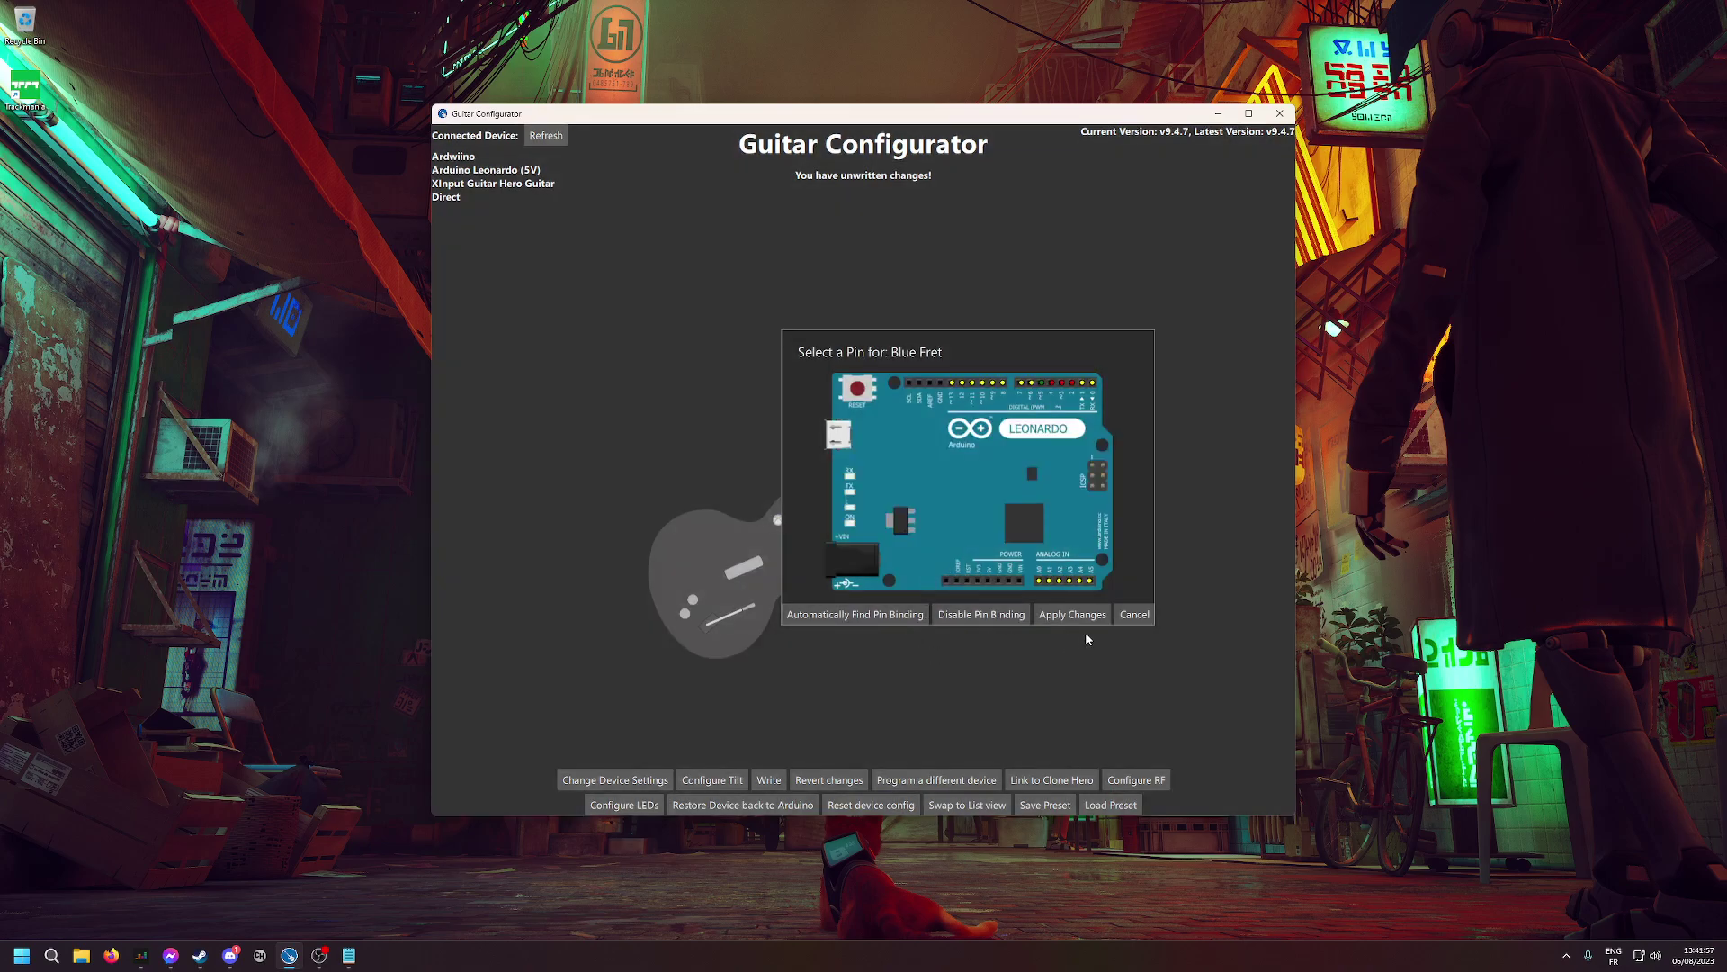
left_click(1087, 615)
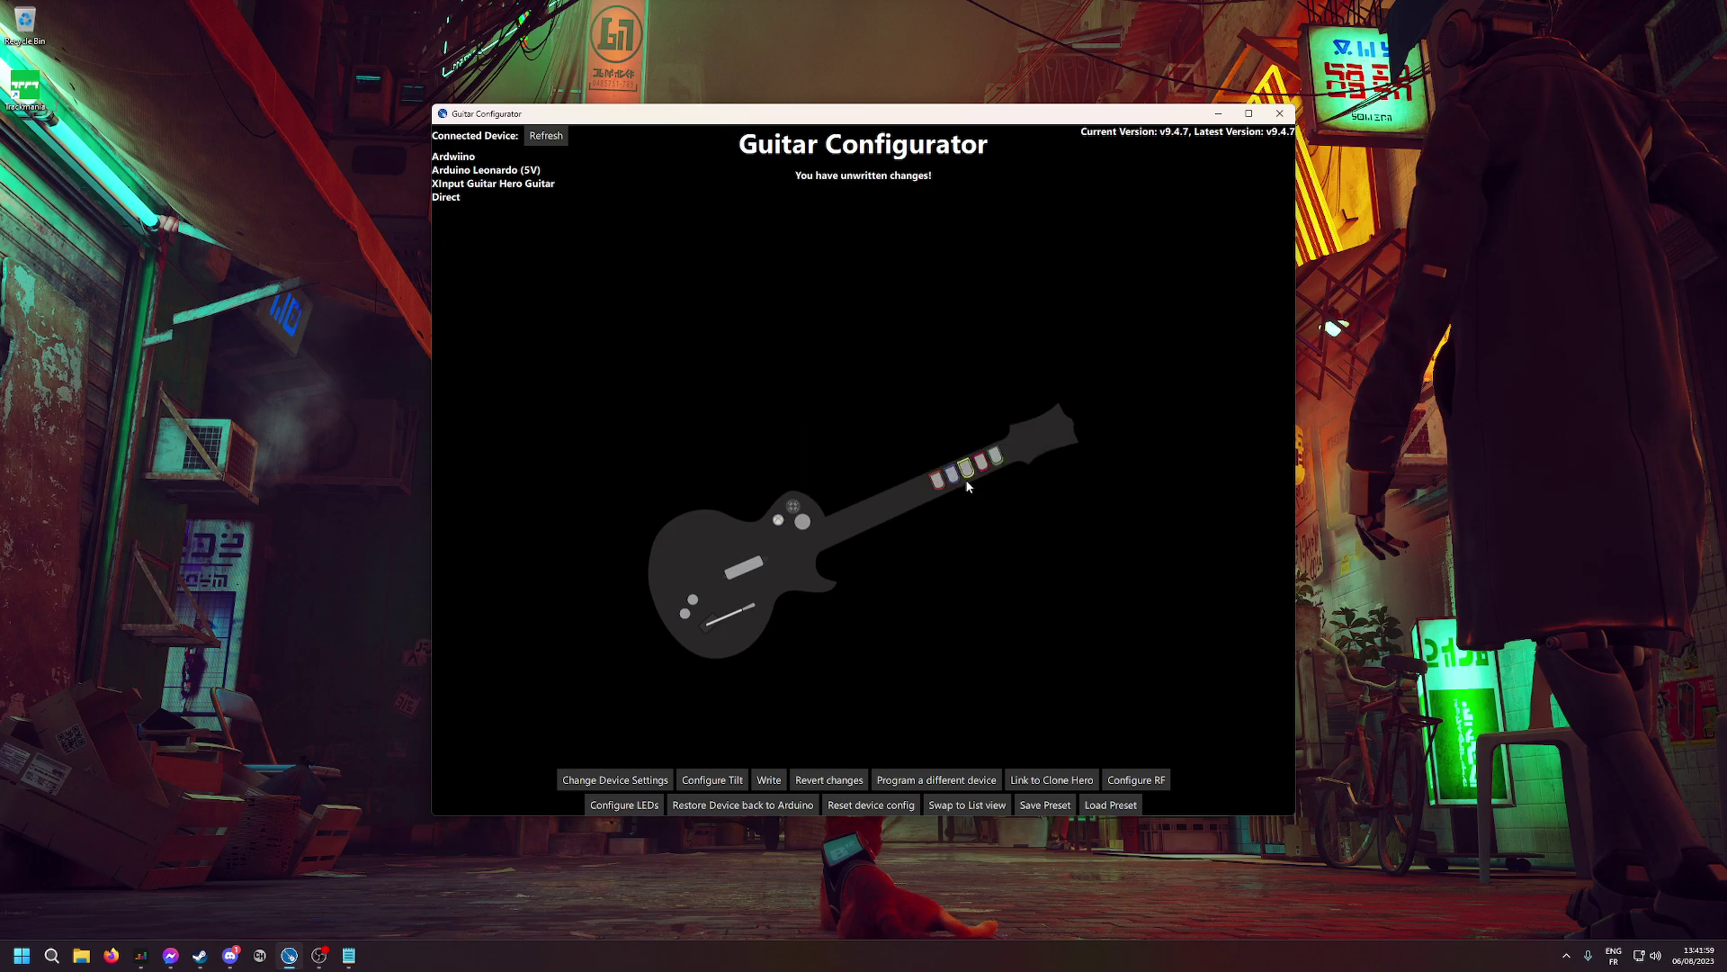
left_click(941, 483)
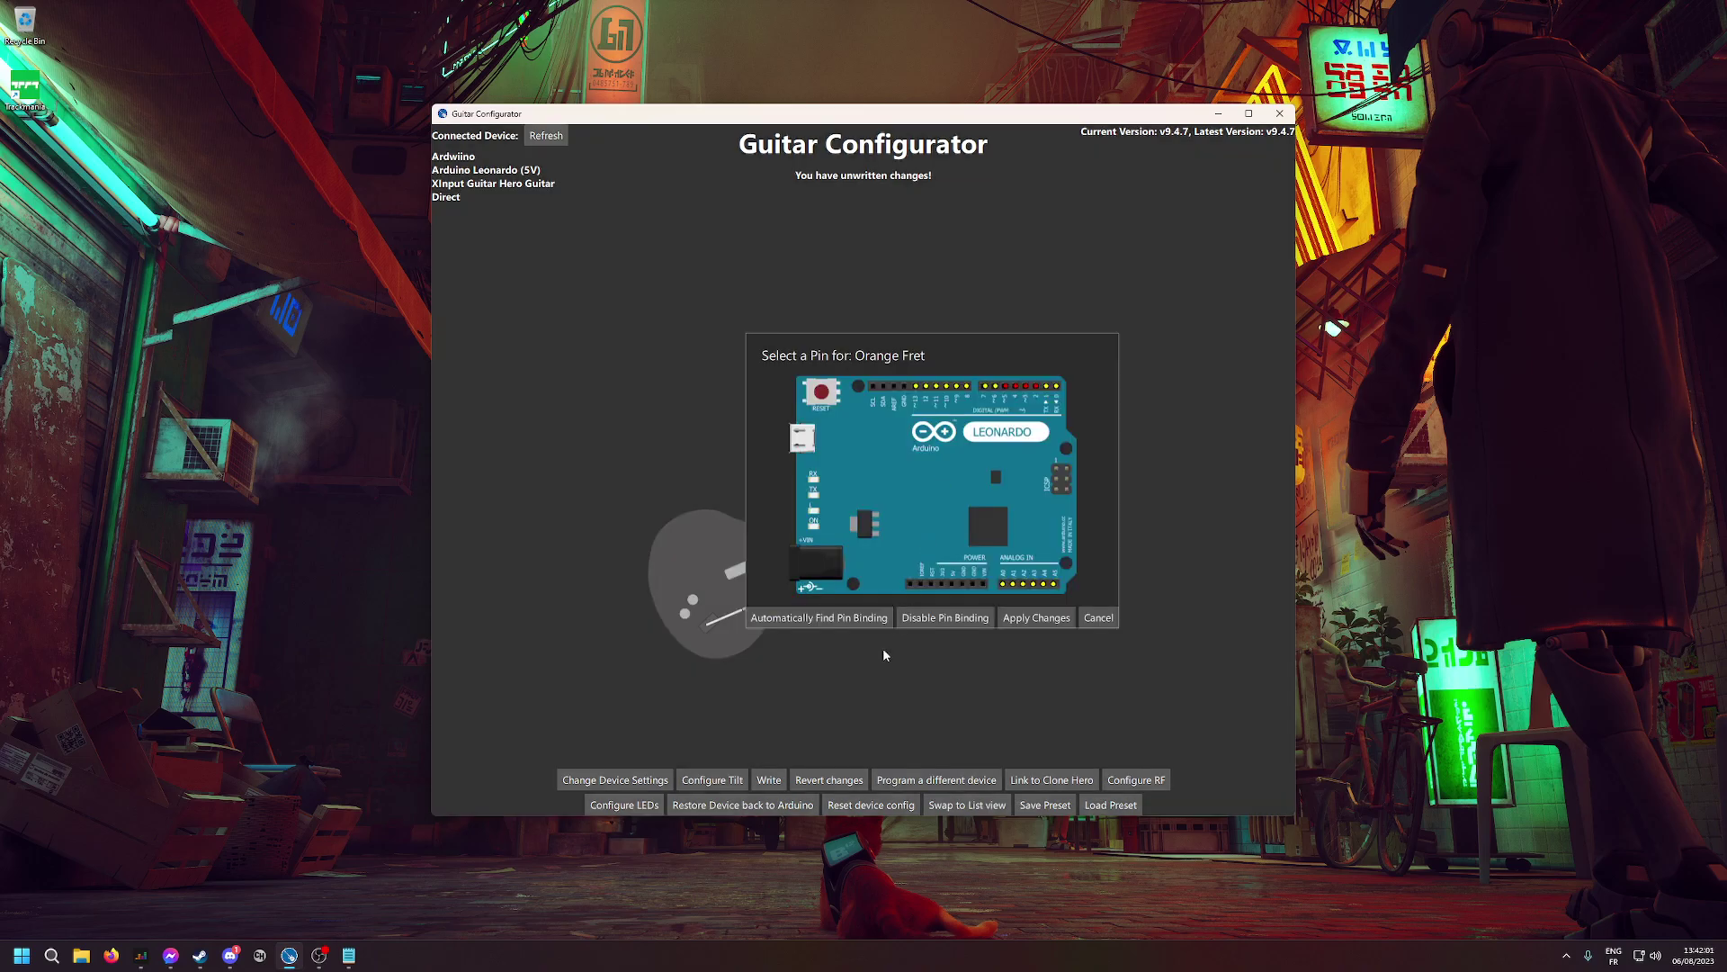
left_click(850, 619)
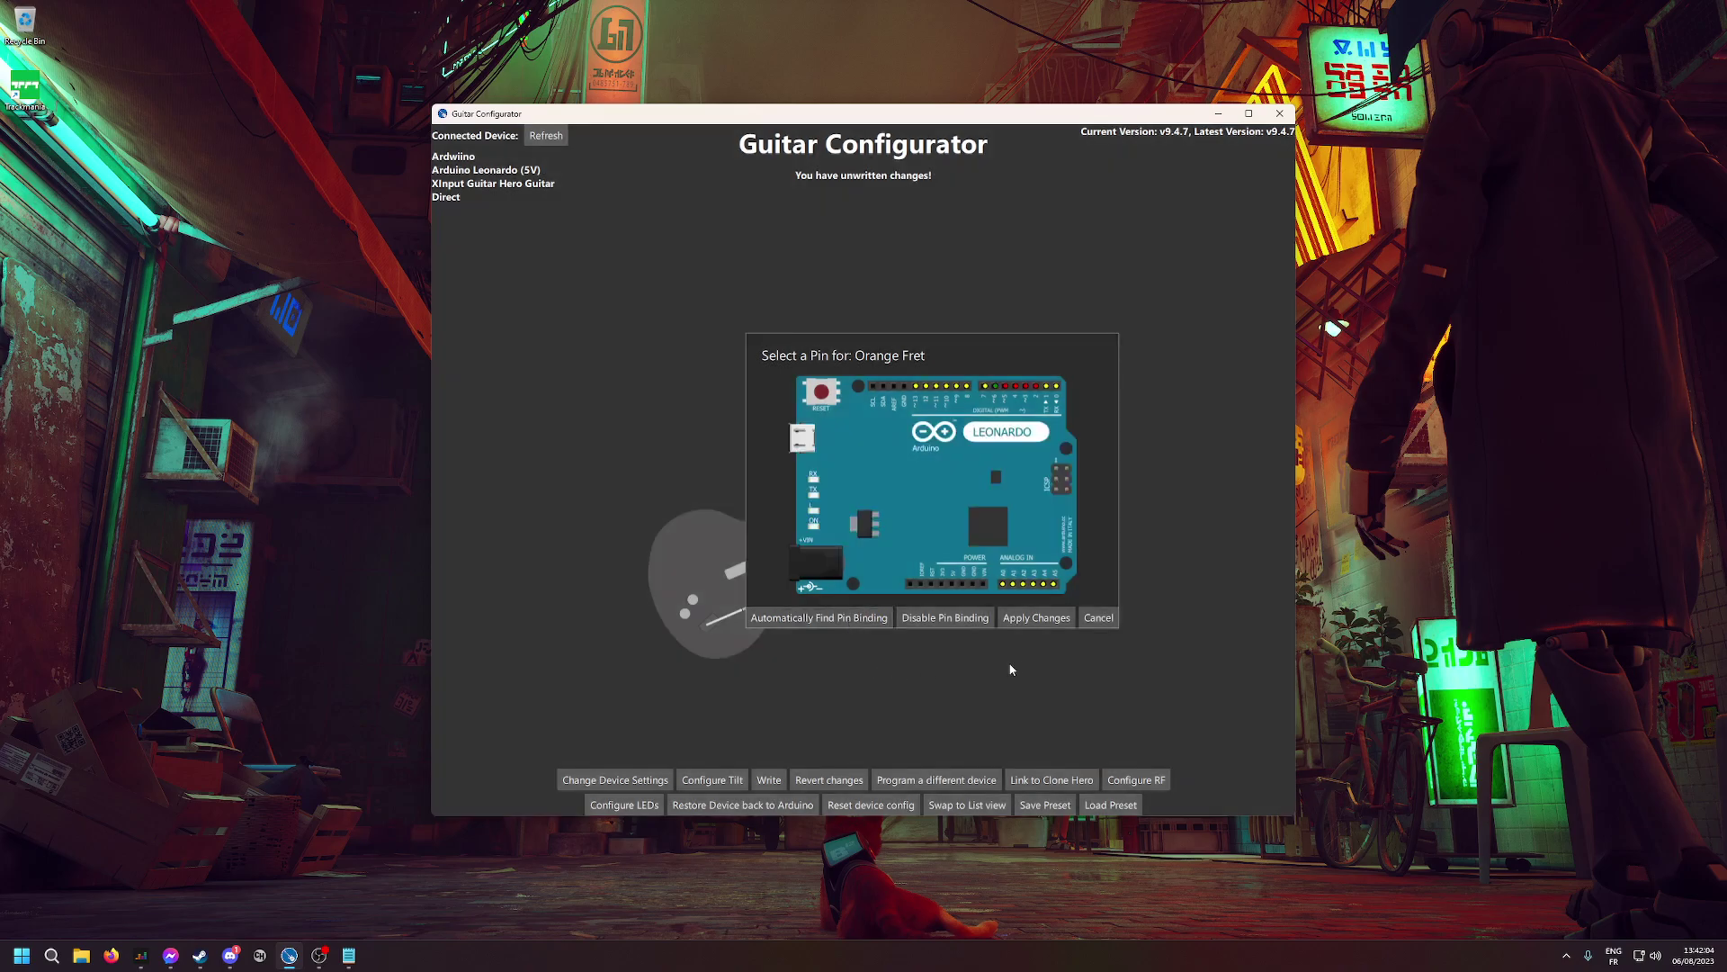
left_click(1035, 625)
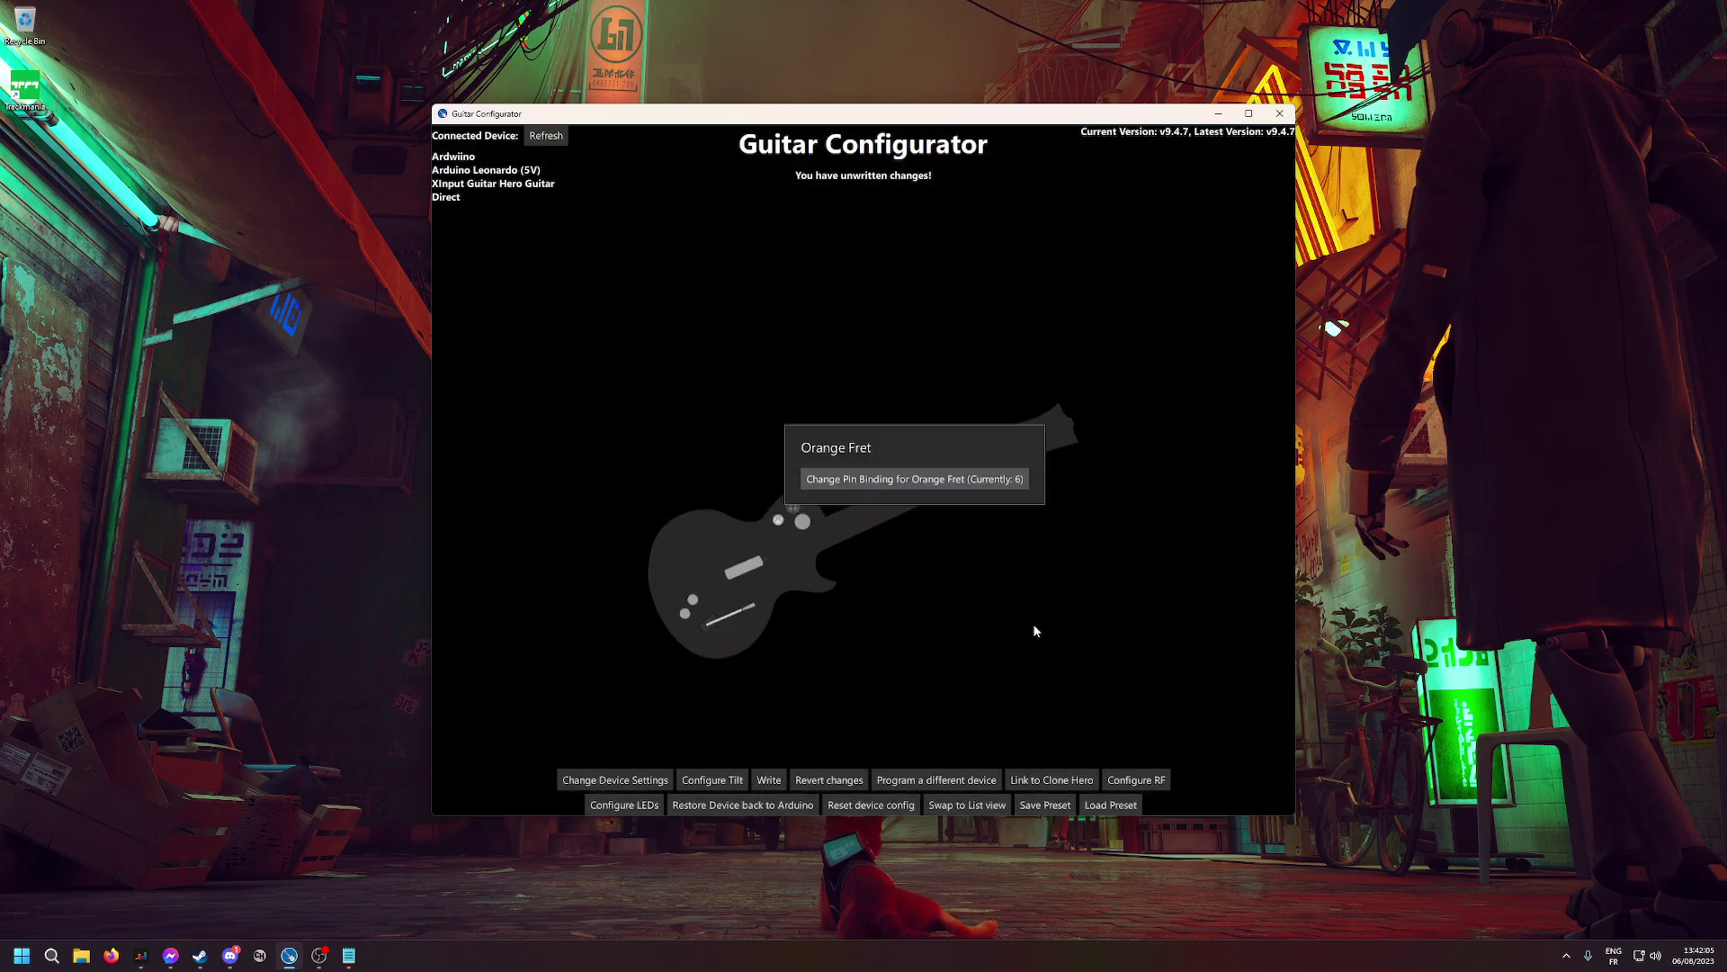
left_click(1034, 631)
- Bind Strum Up to pin 8 and Strum Down to pin 9 via automatic detection
left_click(792, 519)
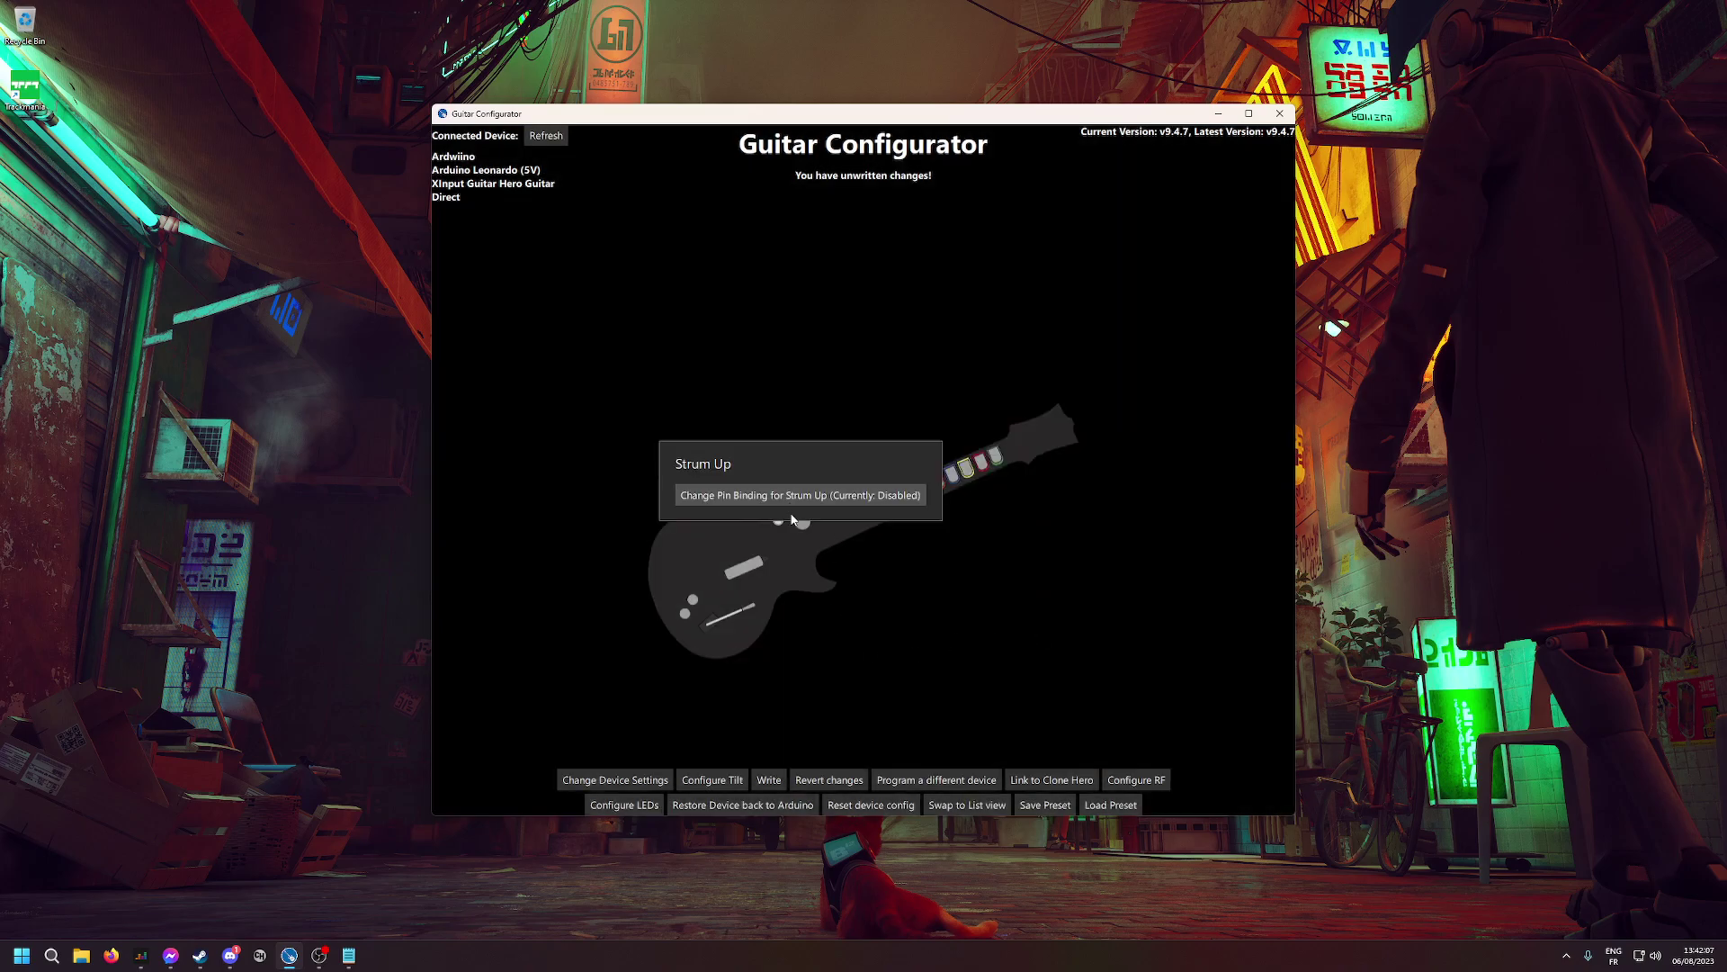
left_click(747, 564)
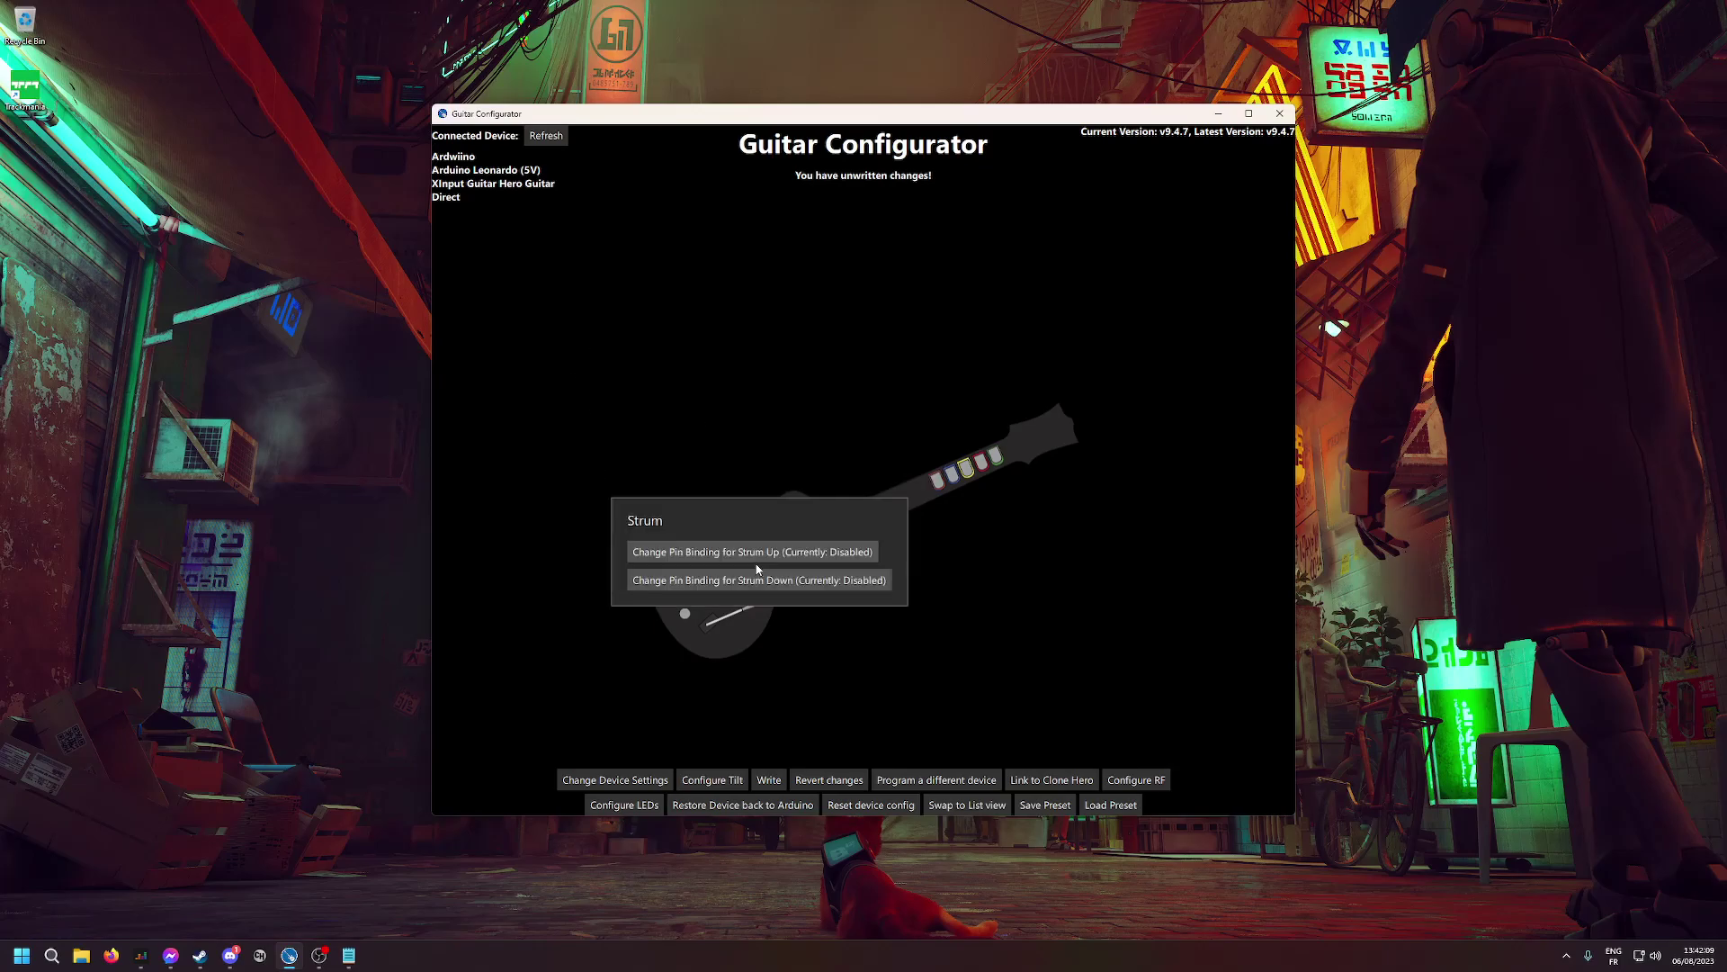
left_click(756, 553)
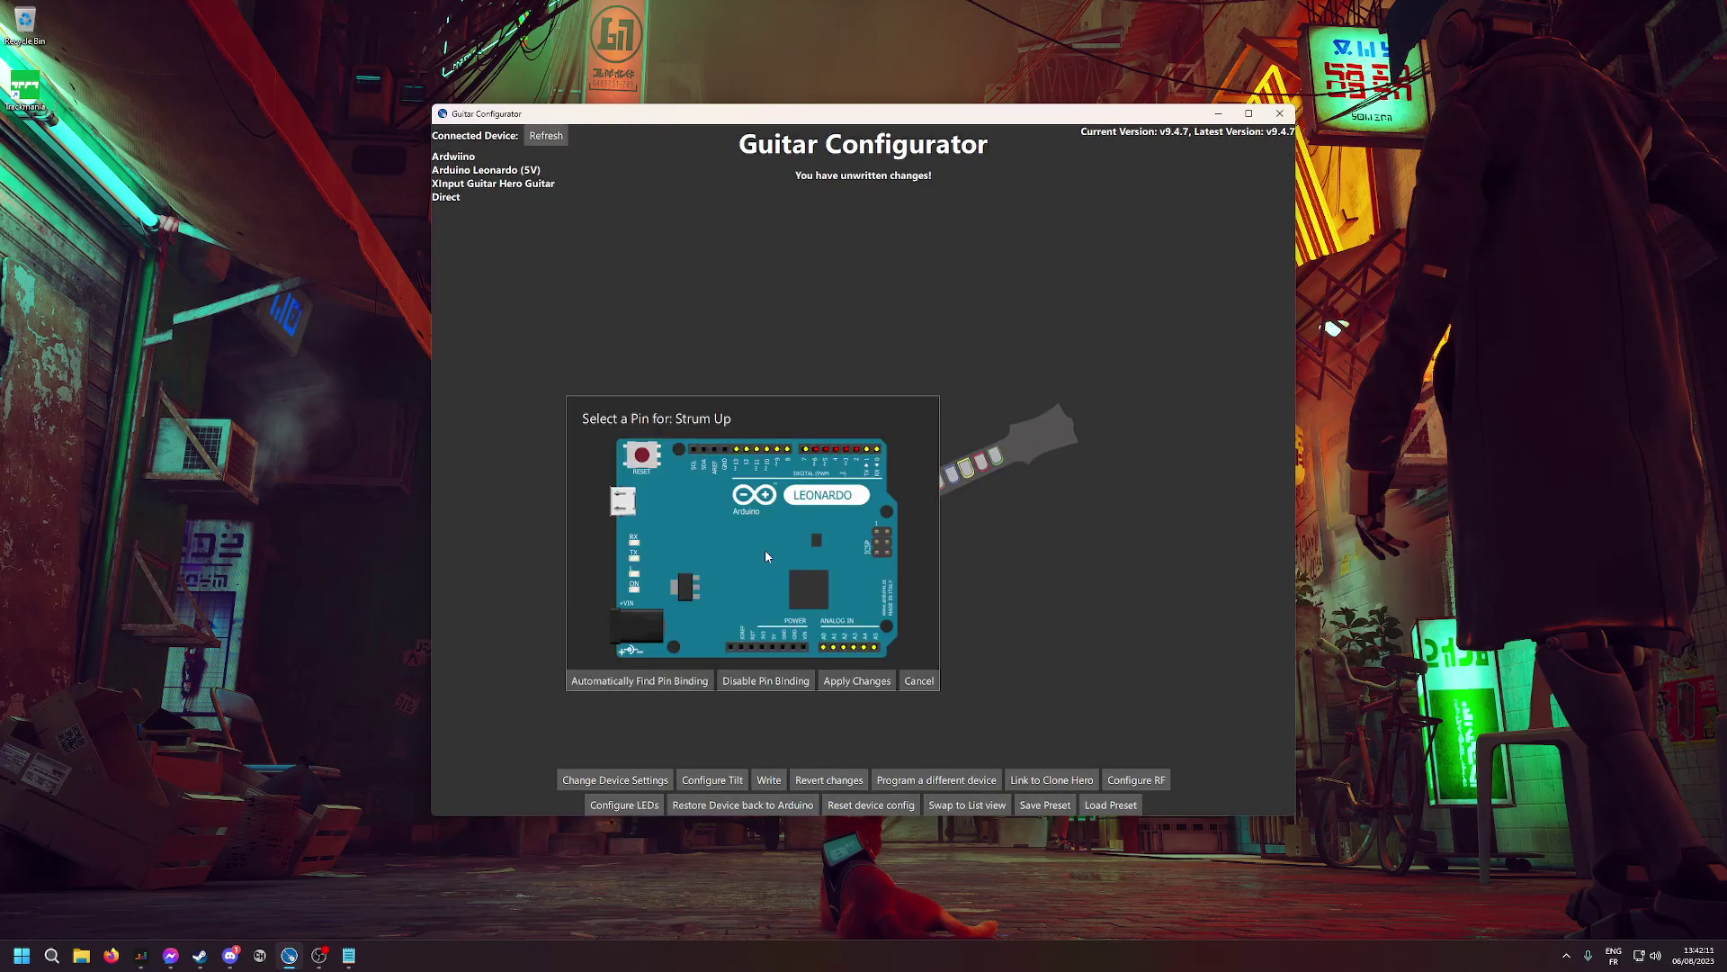
left_click(658, 684)
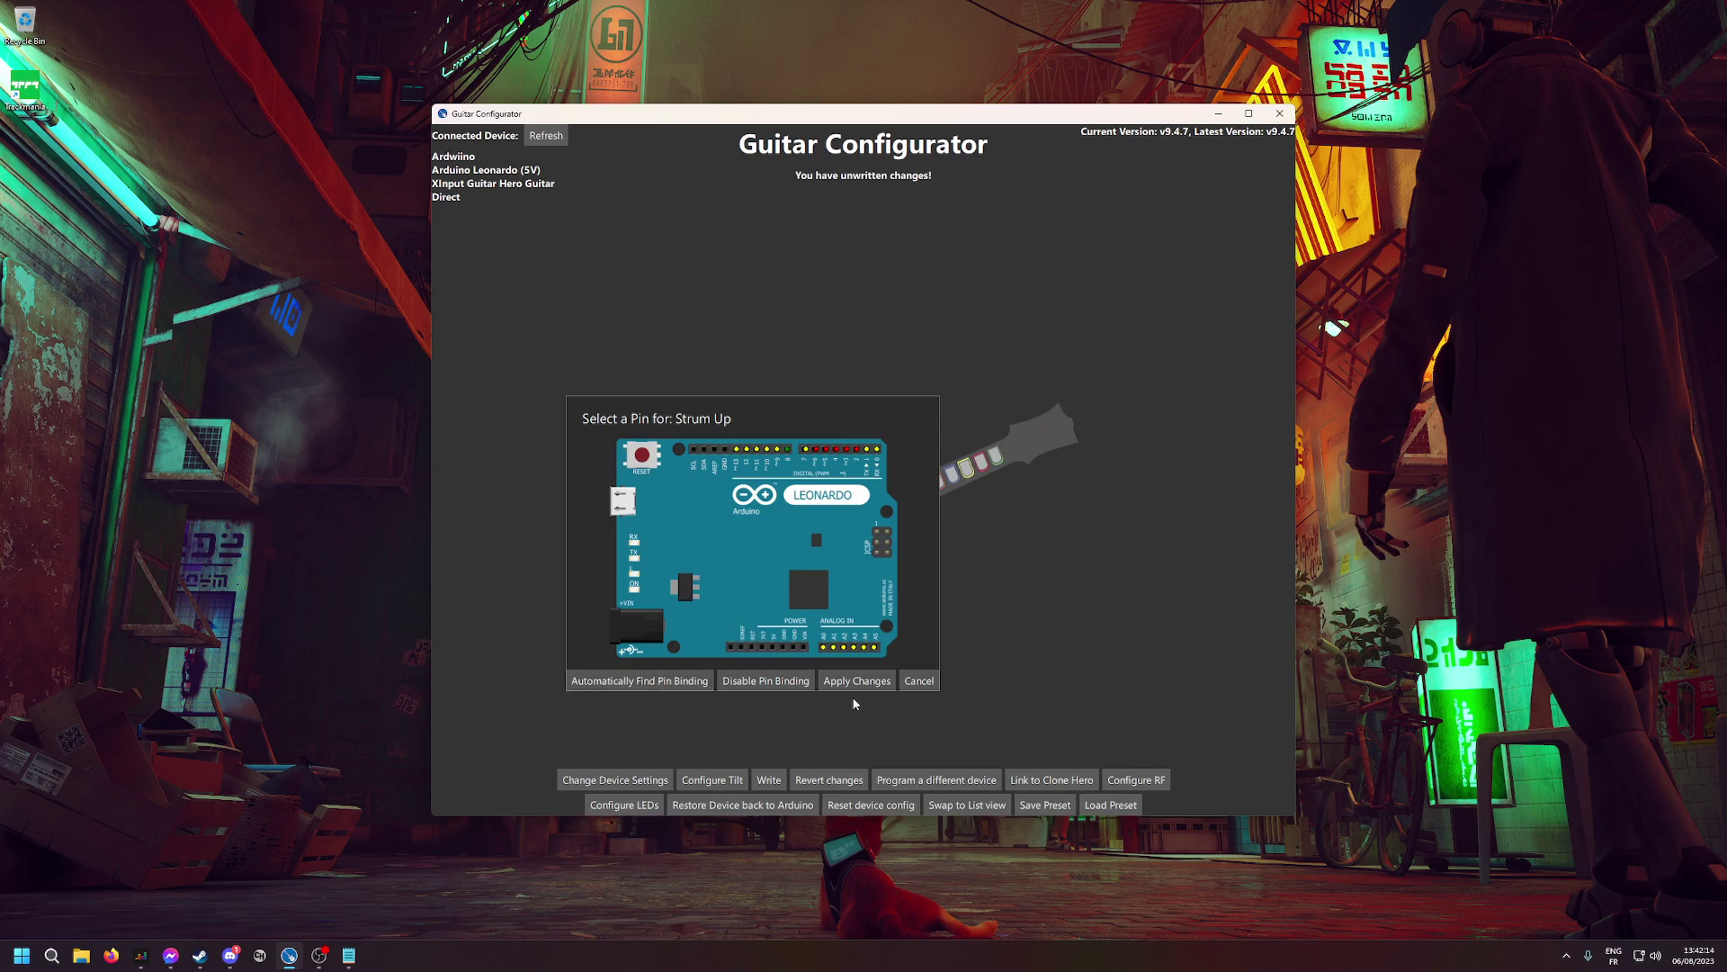
left_click(857, 680)
left_click(866, 640)
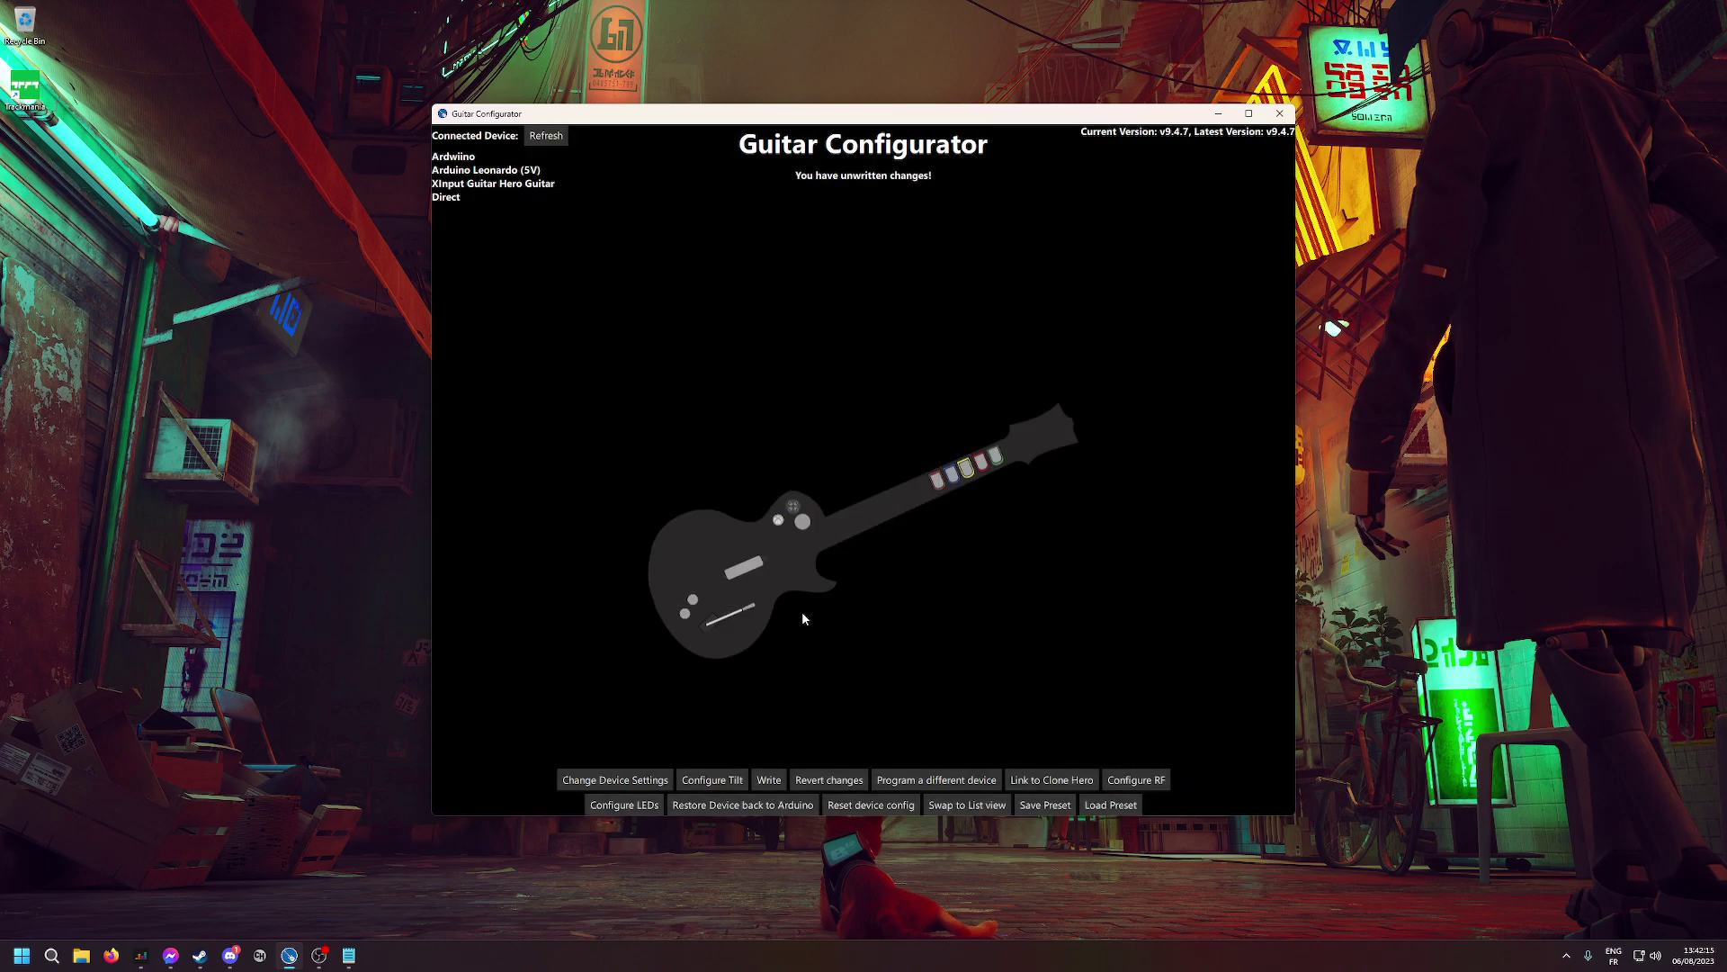
left_click(745, 566)
left_click(715, 596)
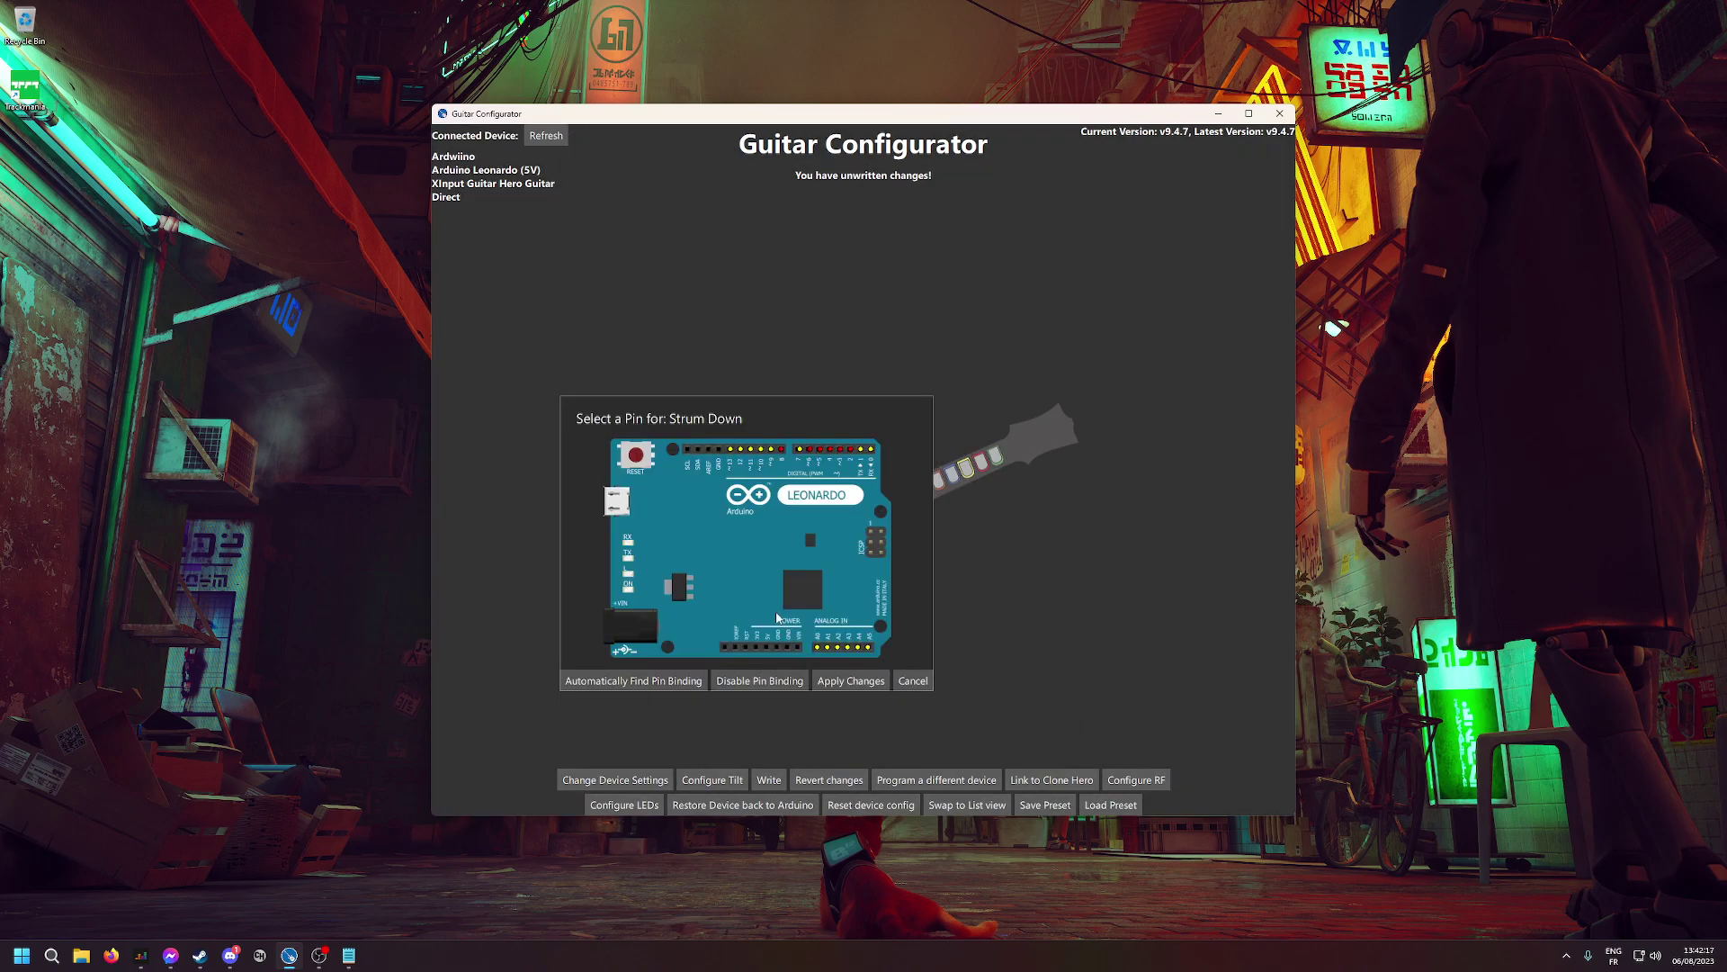
left_click(634, 680)
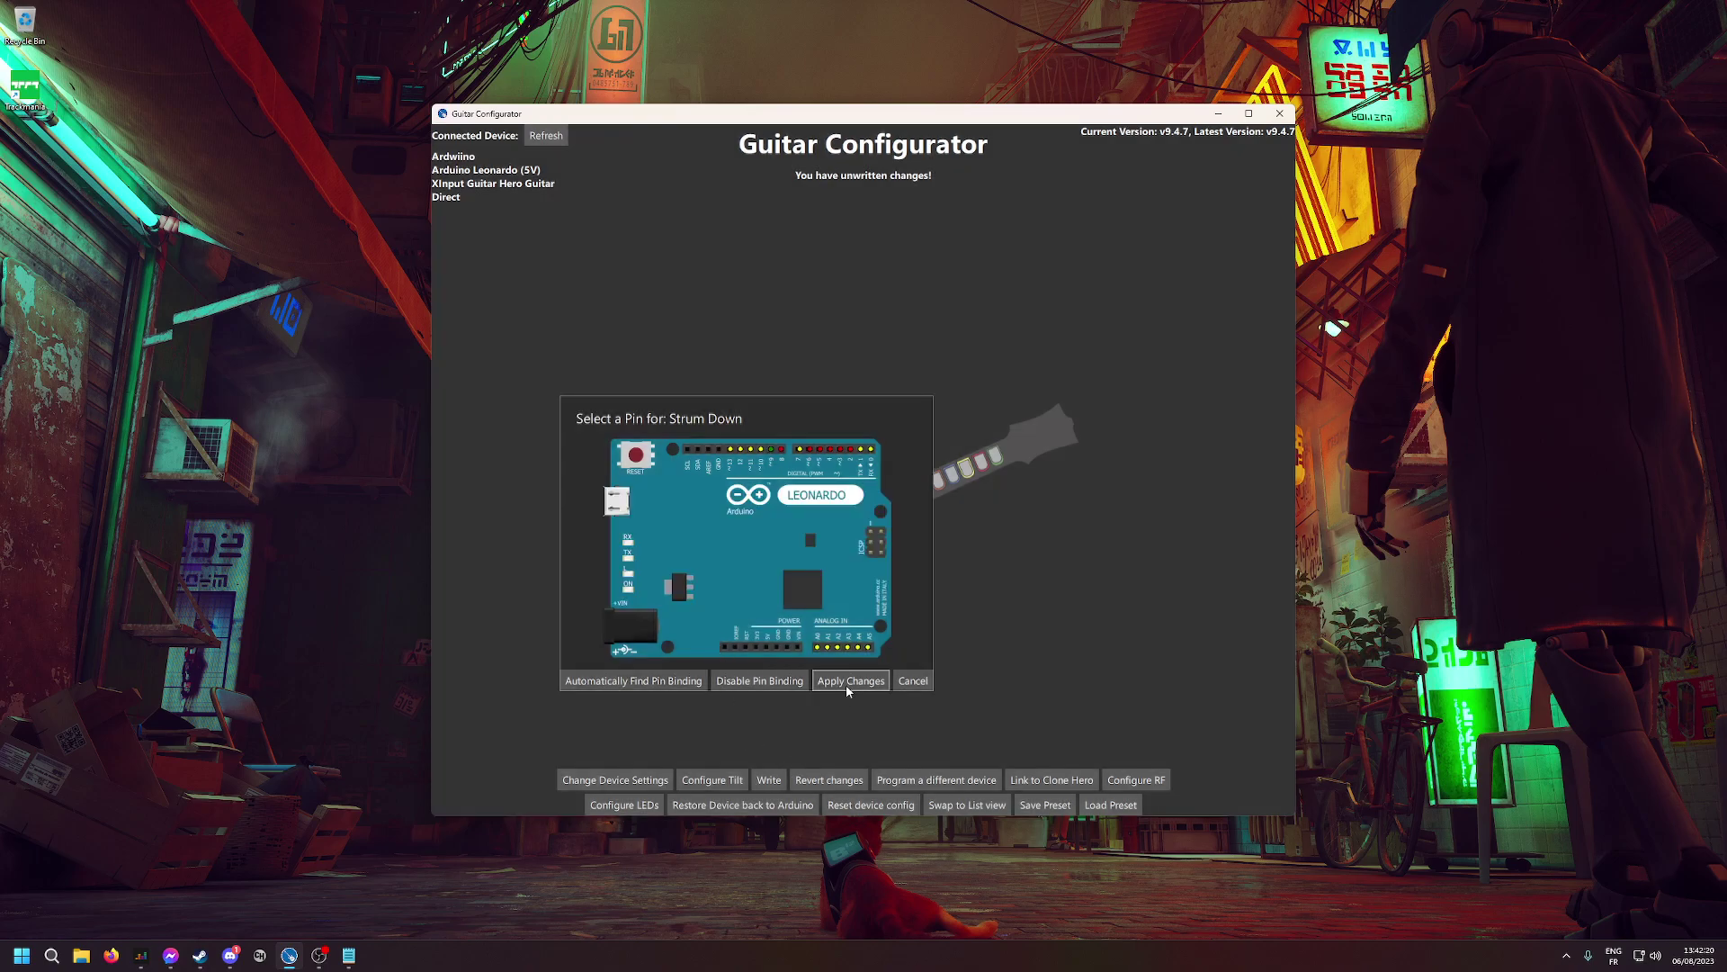
left_click(846, 680)
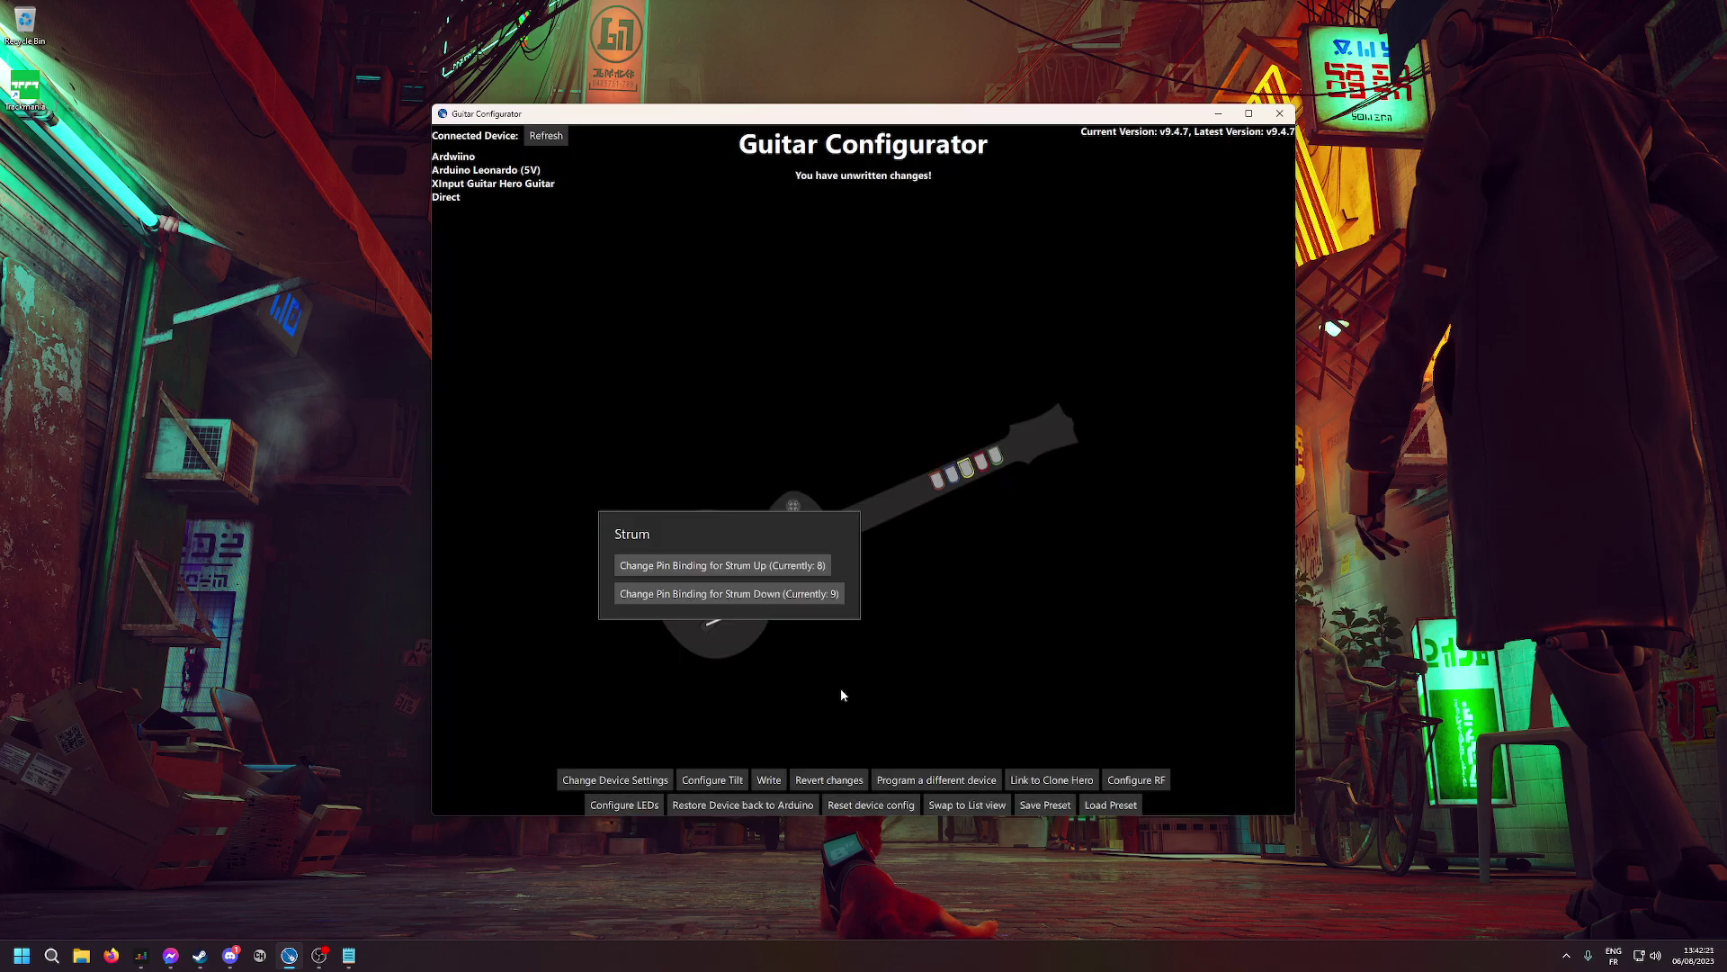
left_click(841, 688)
left_click(856, 526)
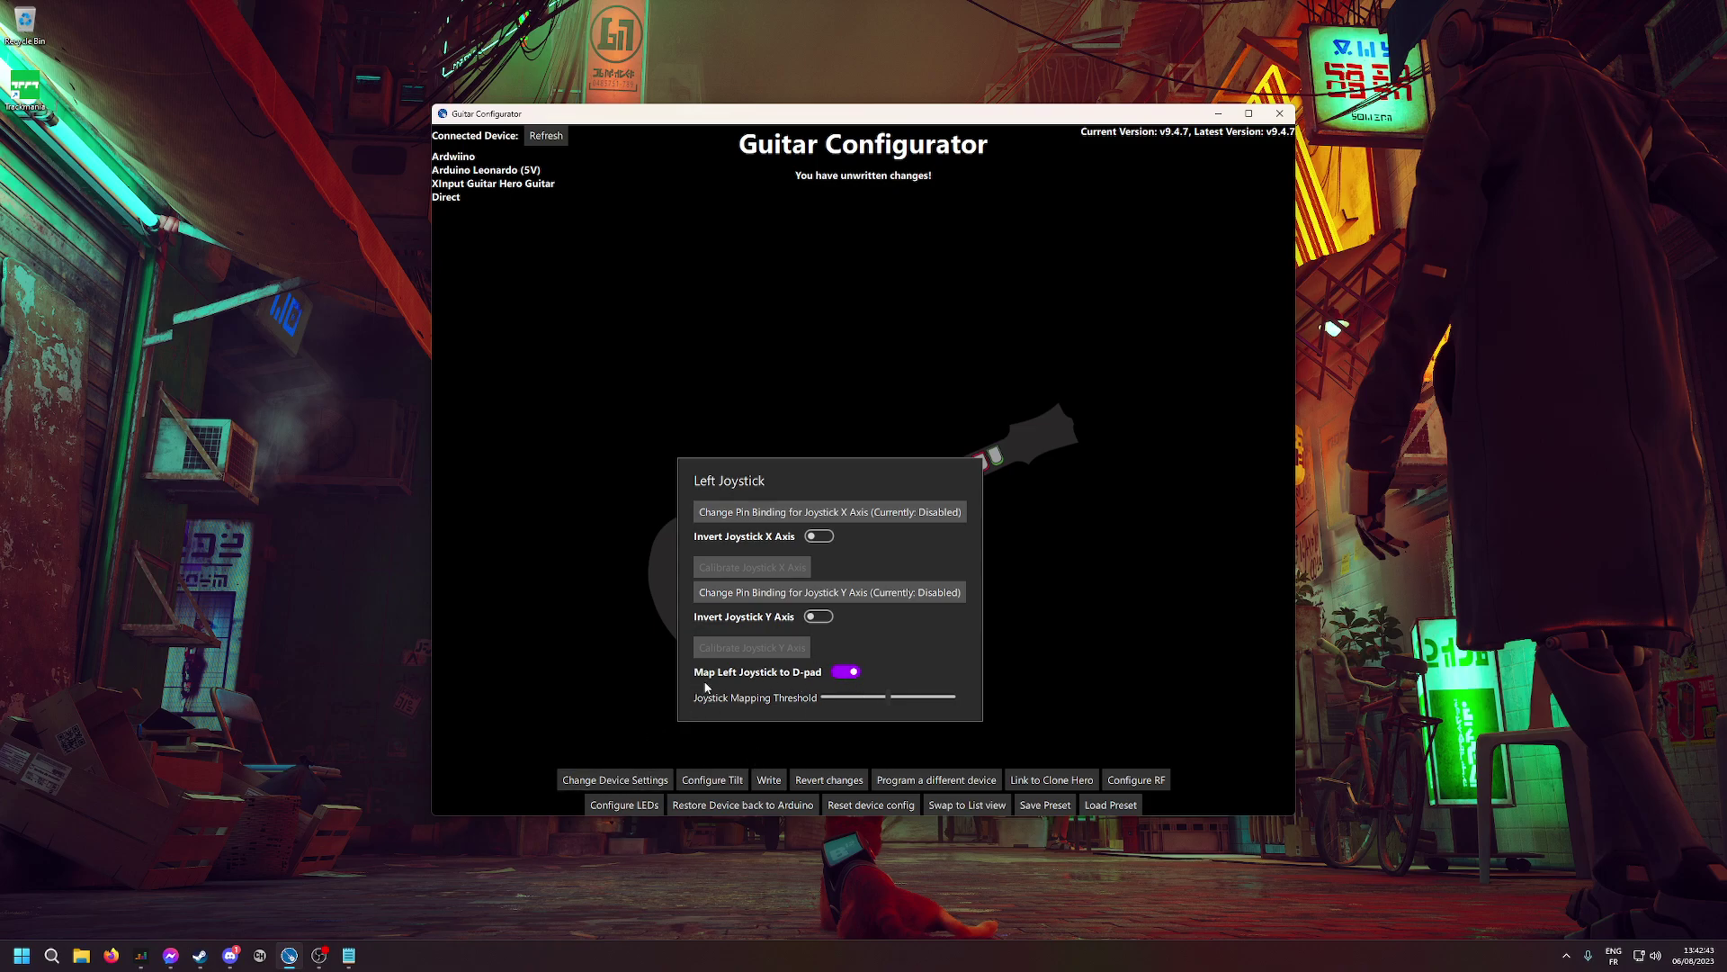
- Turn off Map Left Joystick to D-pad in the Left Joystick settings, leaving both axes disabled
left_click(595, 440)
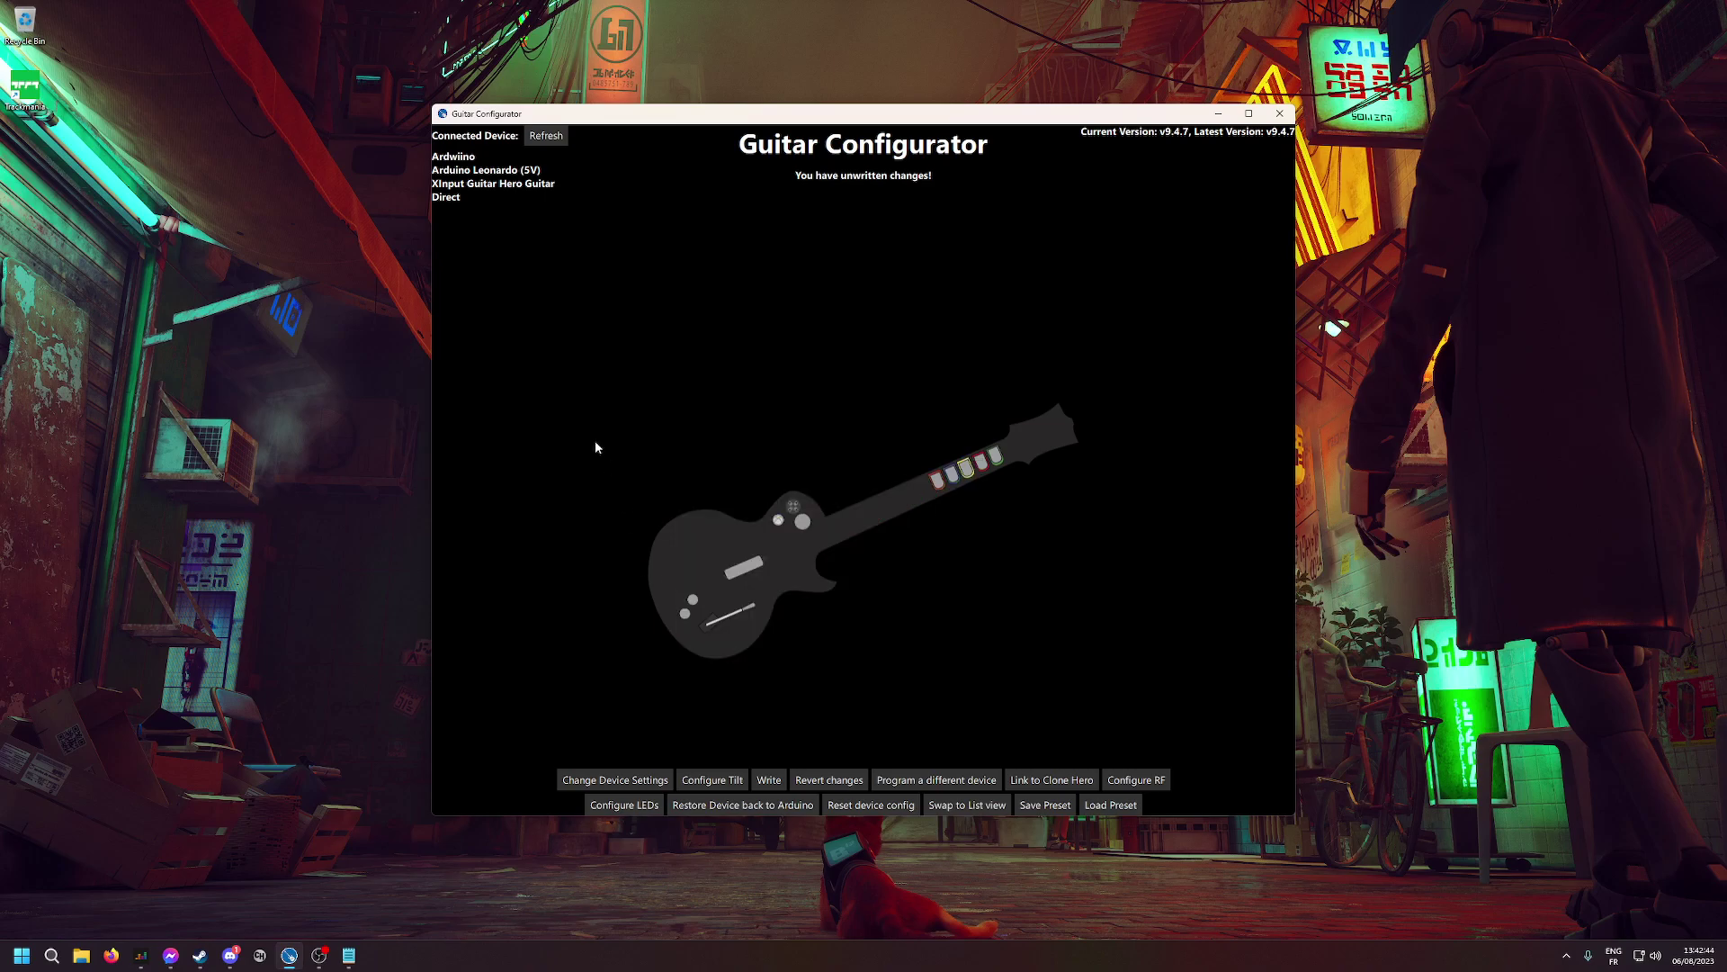
left_click(815, 520)
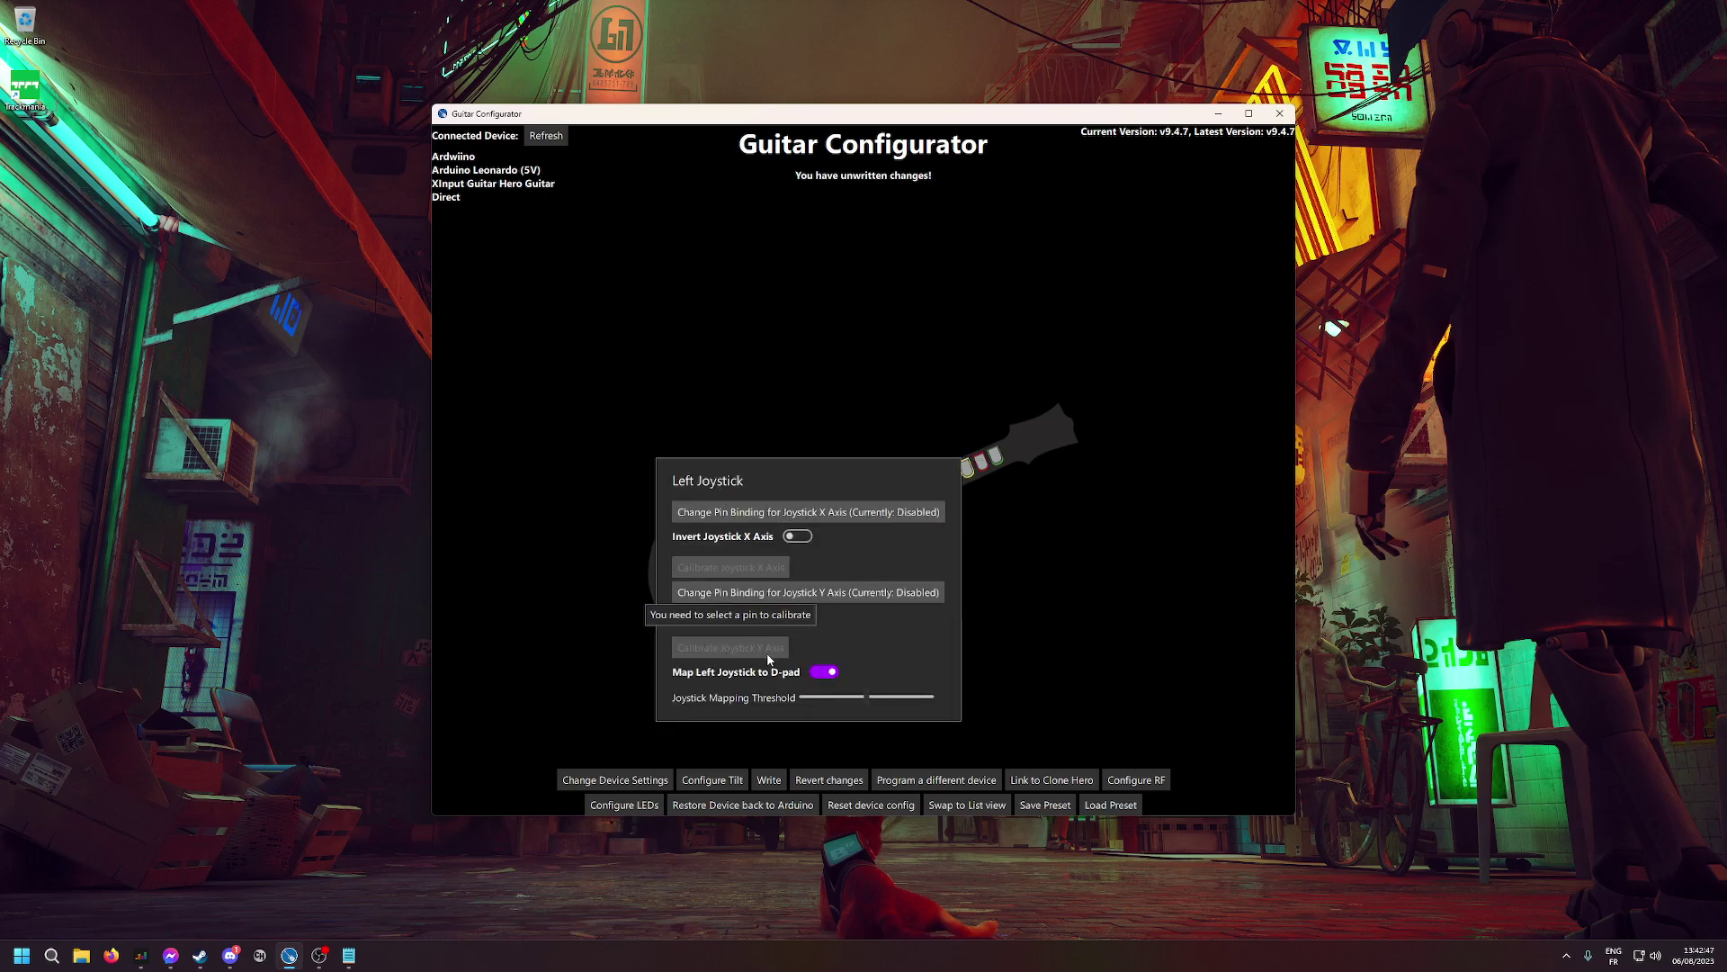
left_click(825, 672)
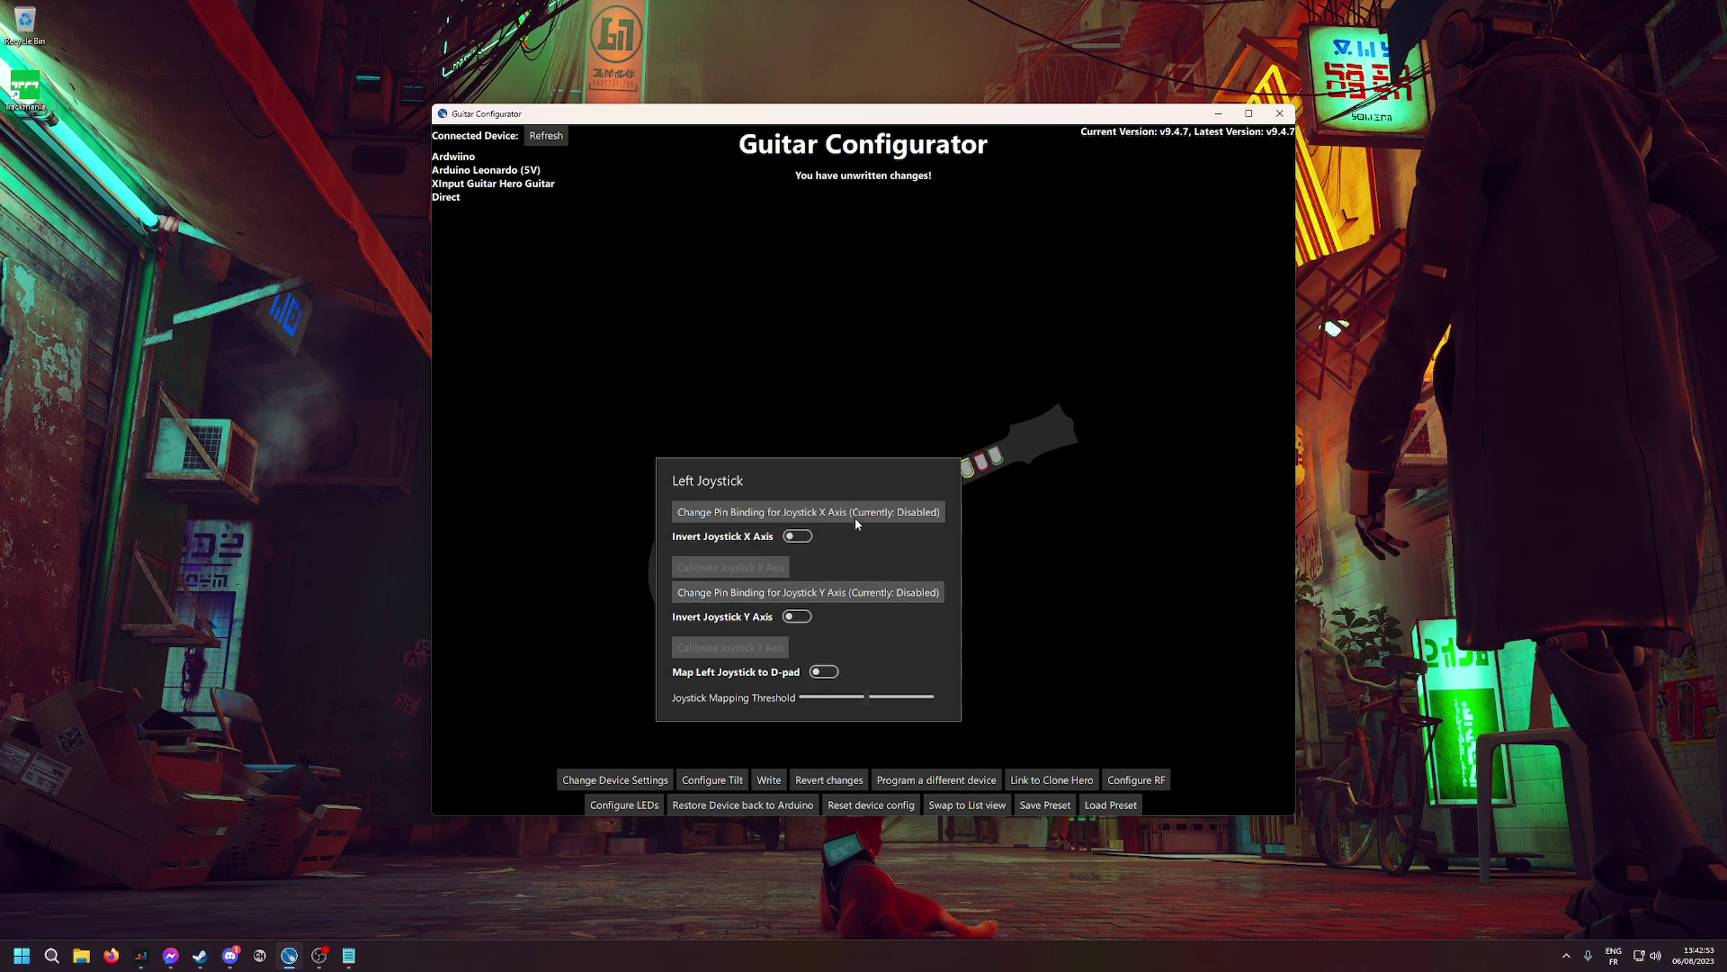
left_click(979, 544)
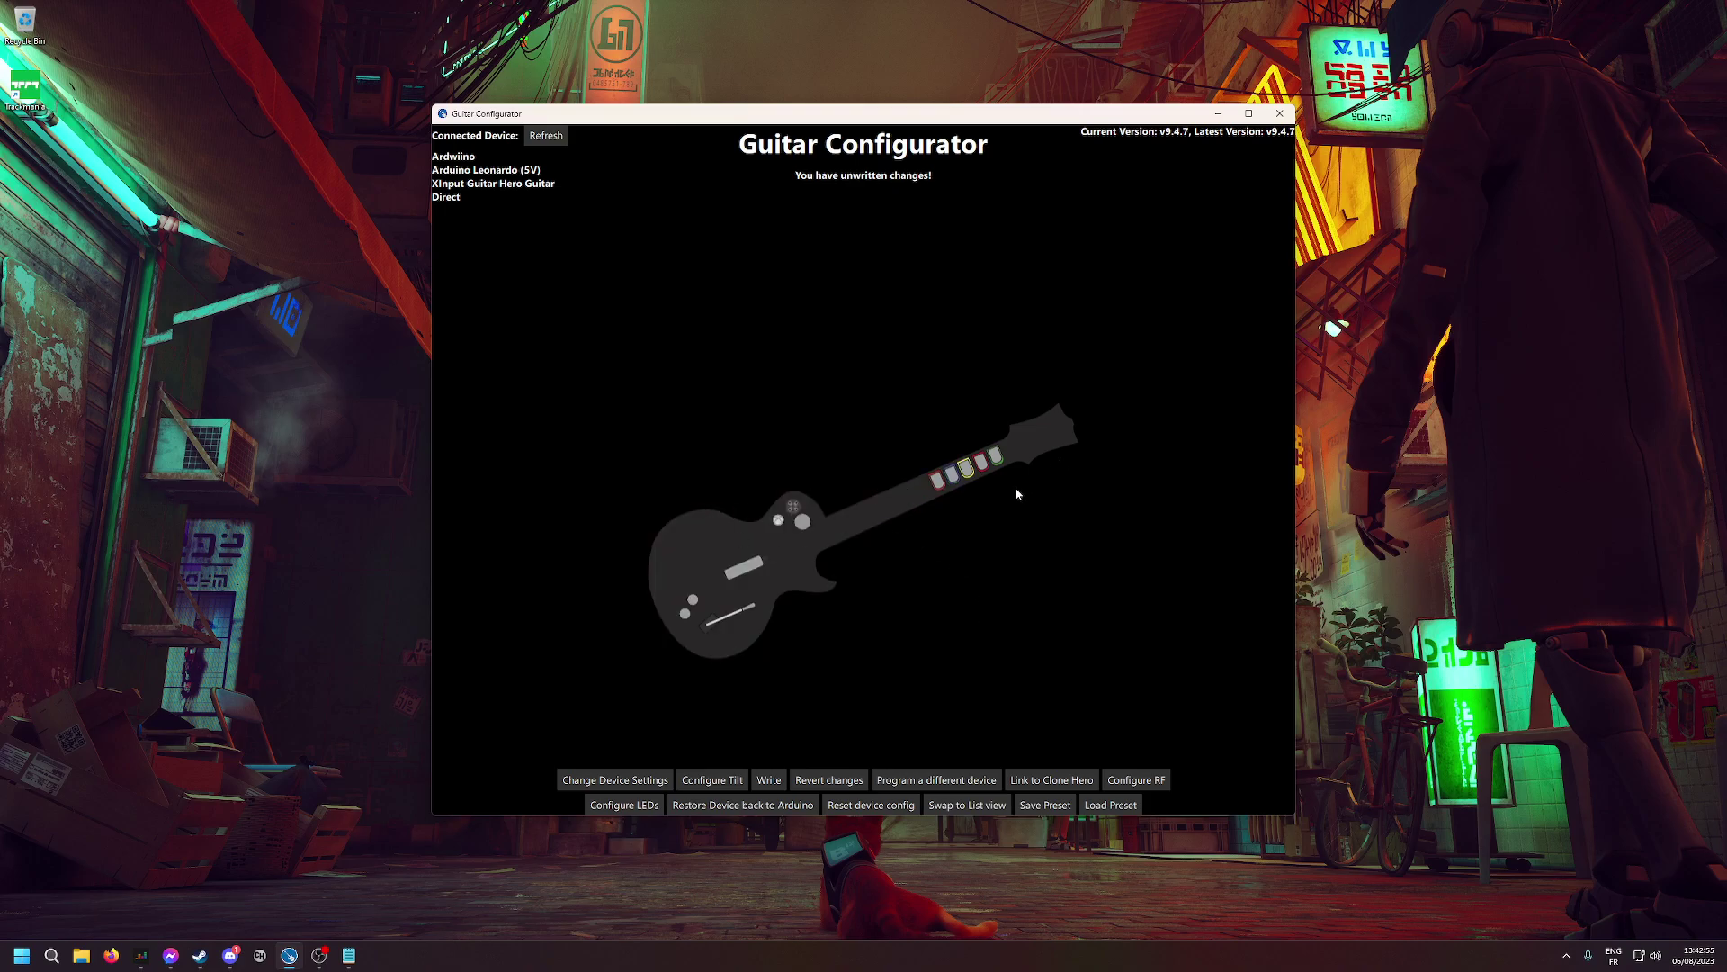
left_click(793, 505)
left_click(883, 617)
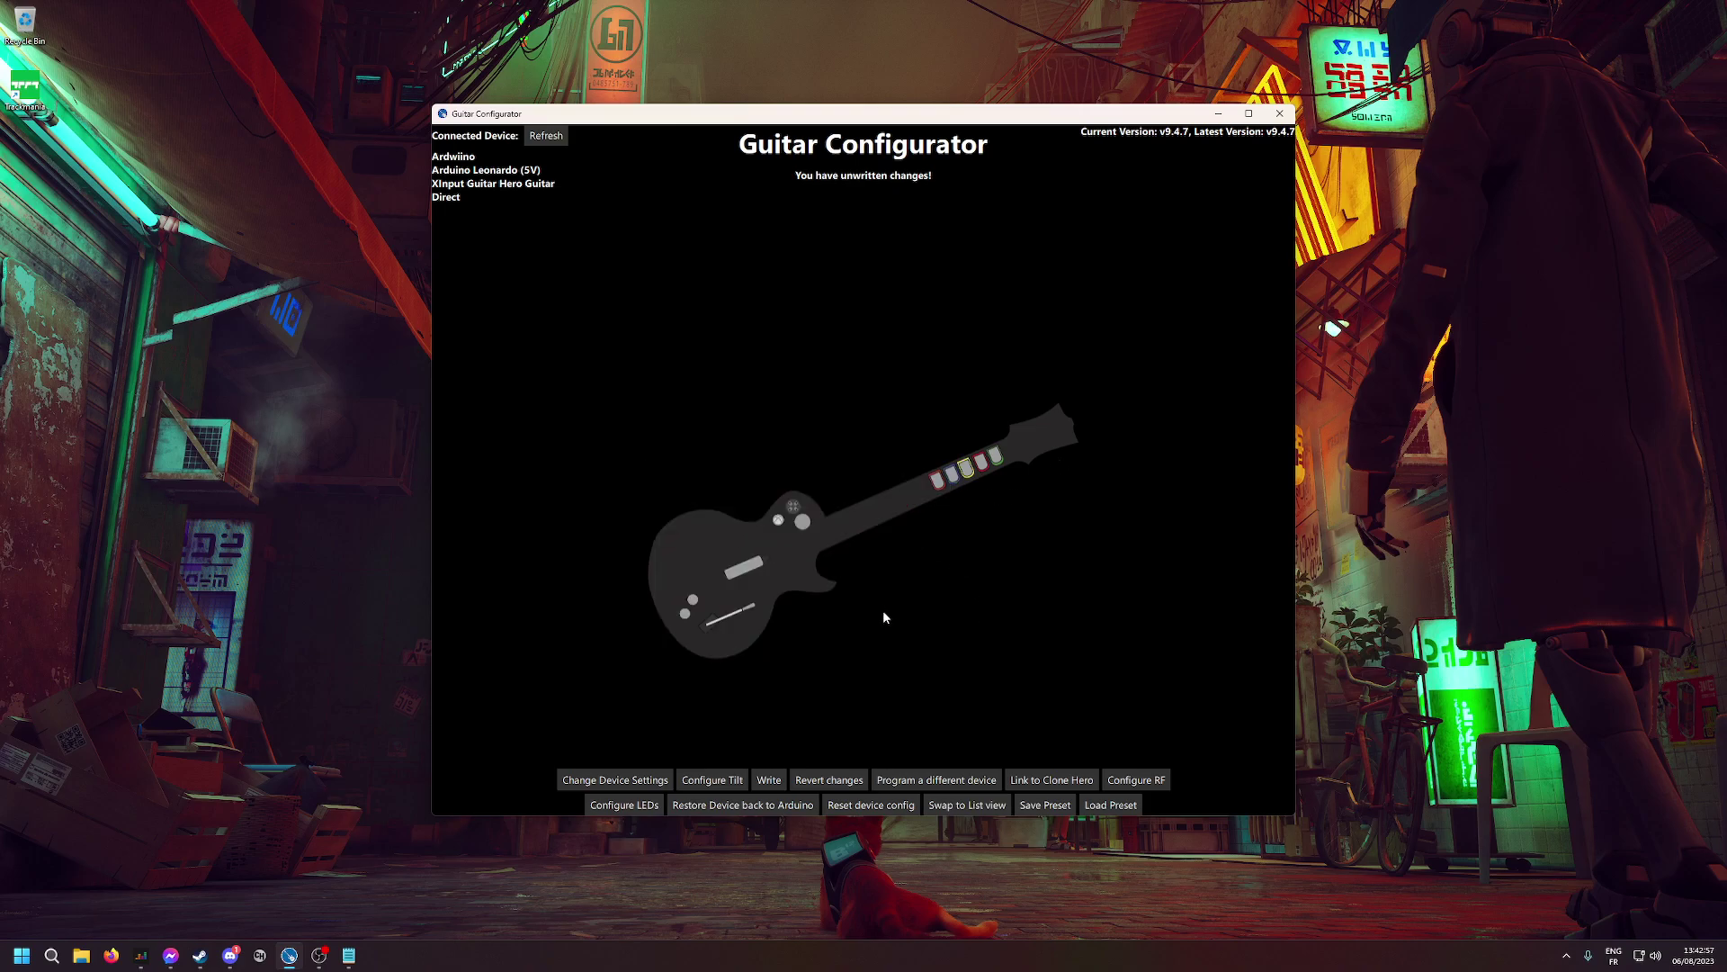
left_click(806, 533)
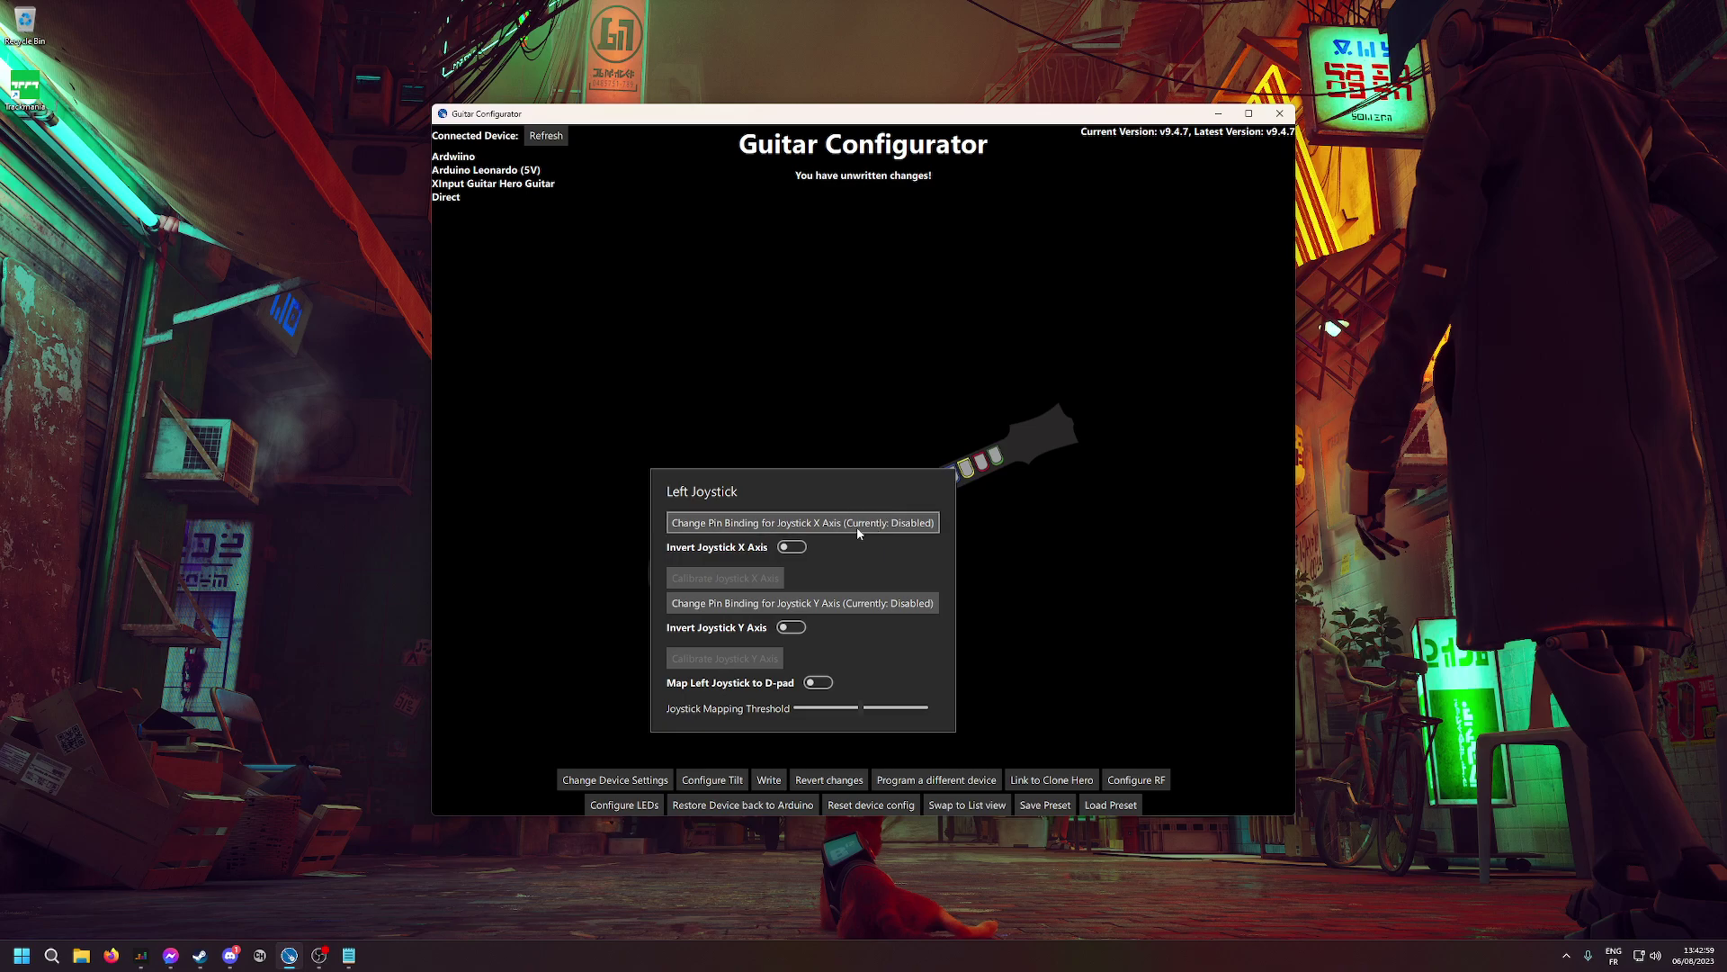
- Bind the Select button to its automatically detected pin
left_click(979, 615)
left_click(685, 598)
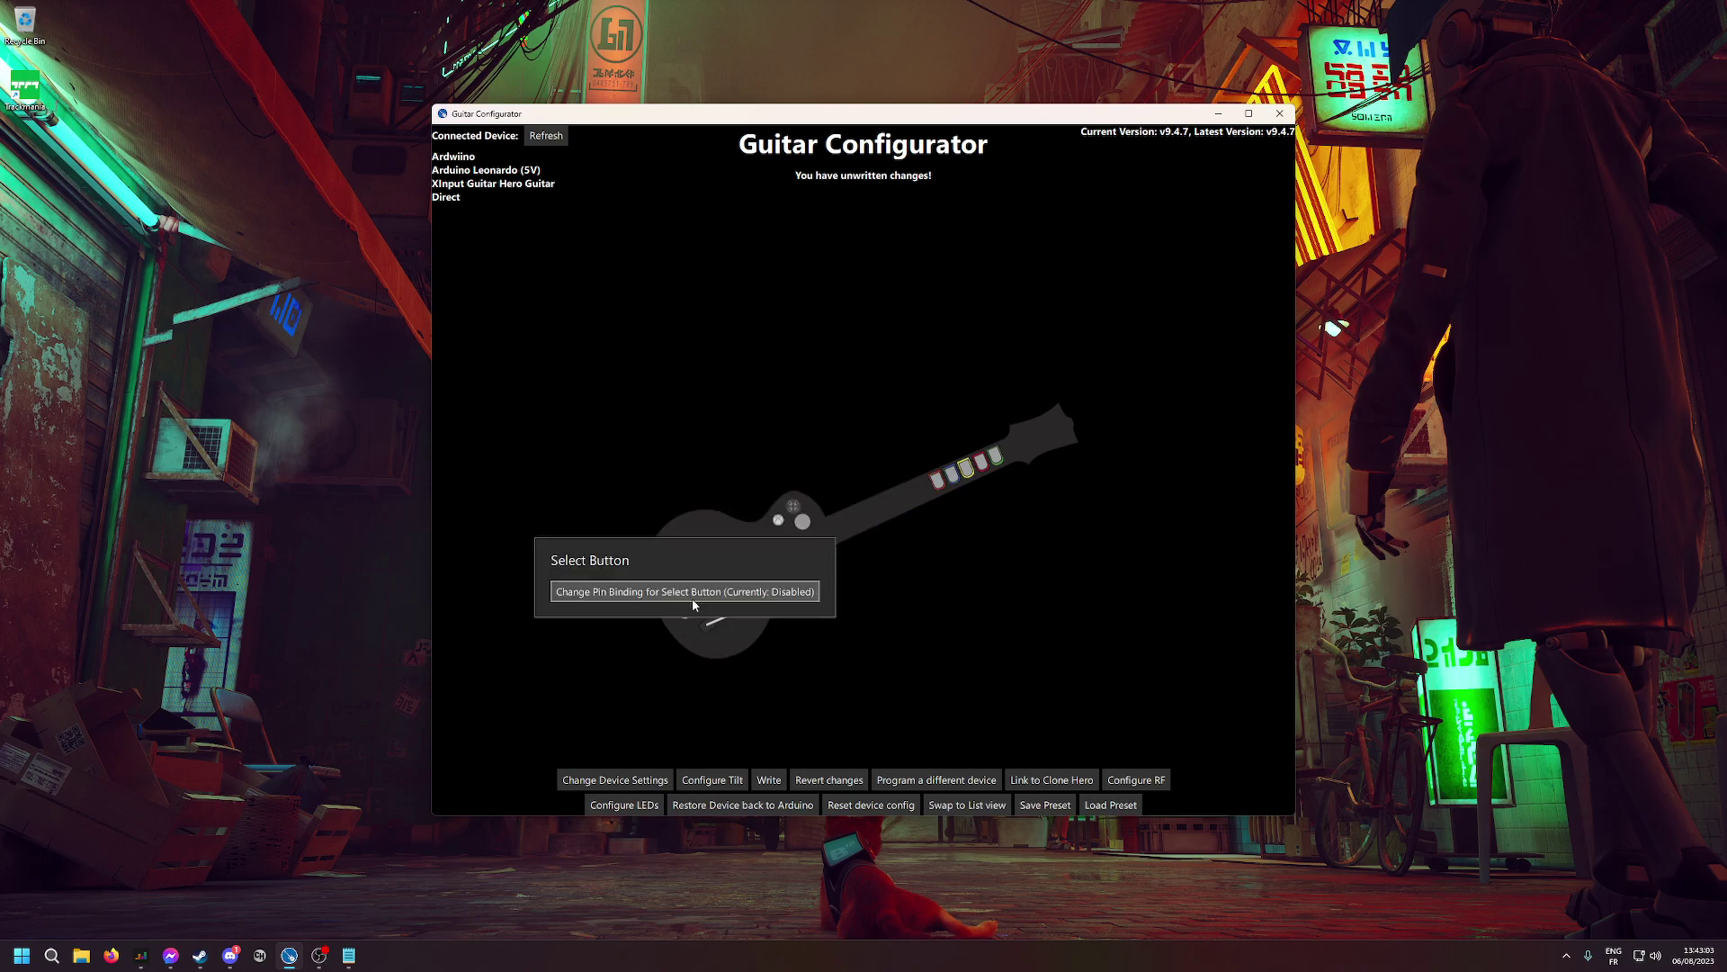
left_click(687, 592)
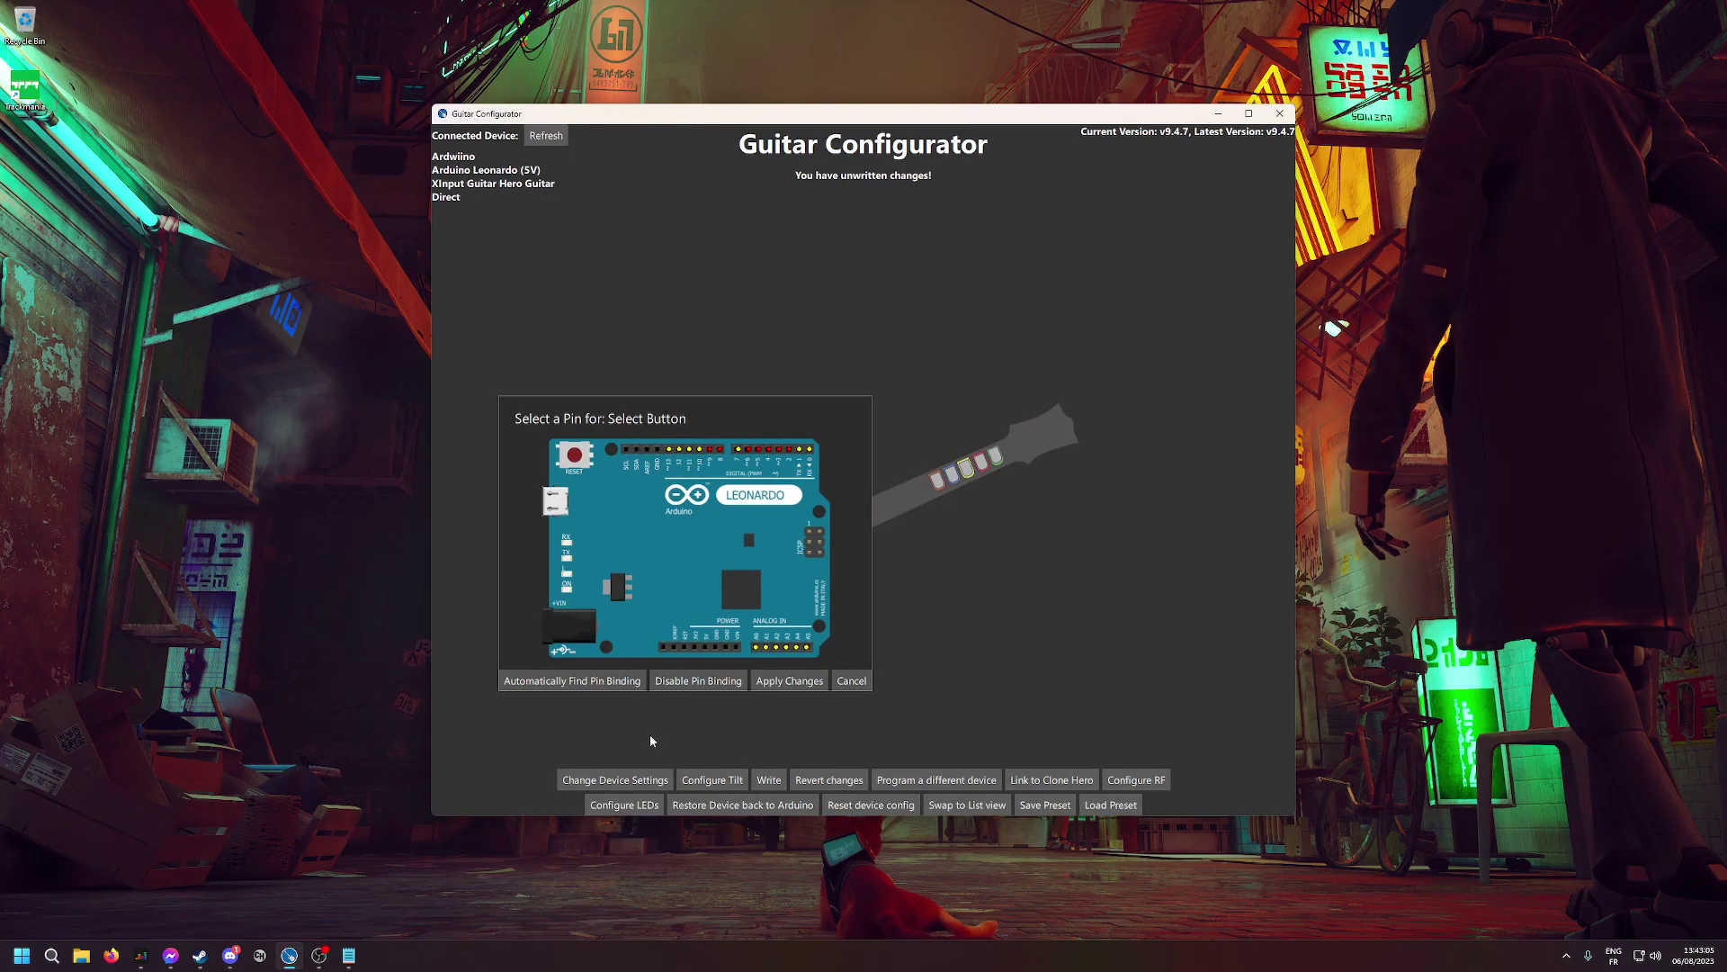
left_click(559, 677)
left_click(792, 681)
left_click(927, 698)
- Bind the Start button to pin 10 via automatic detection
left_click(697, 622)
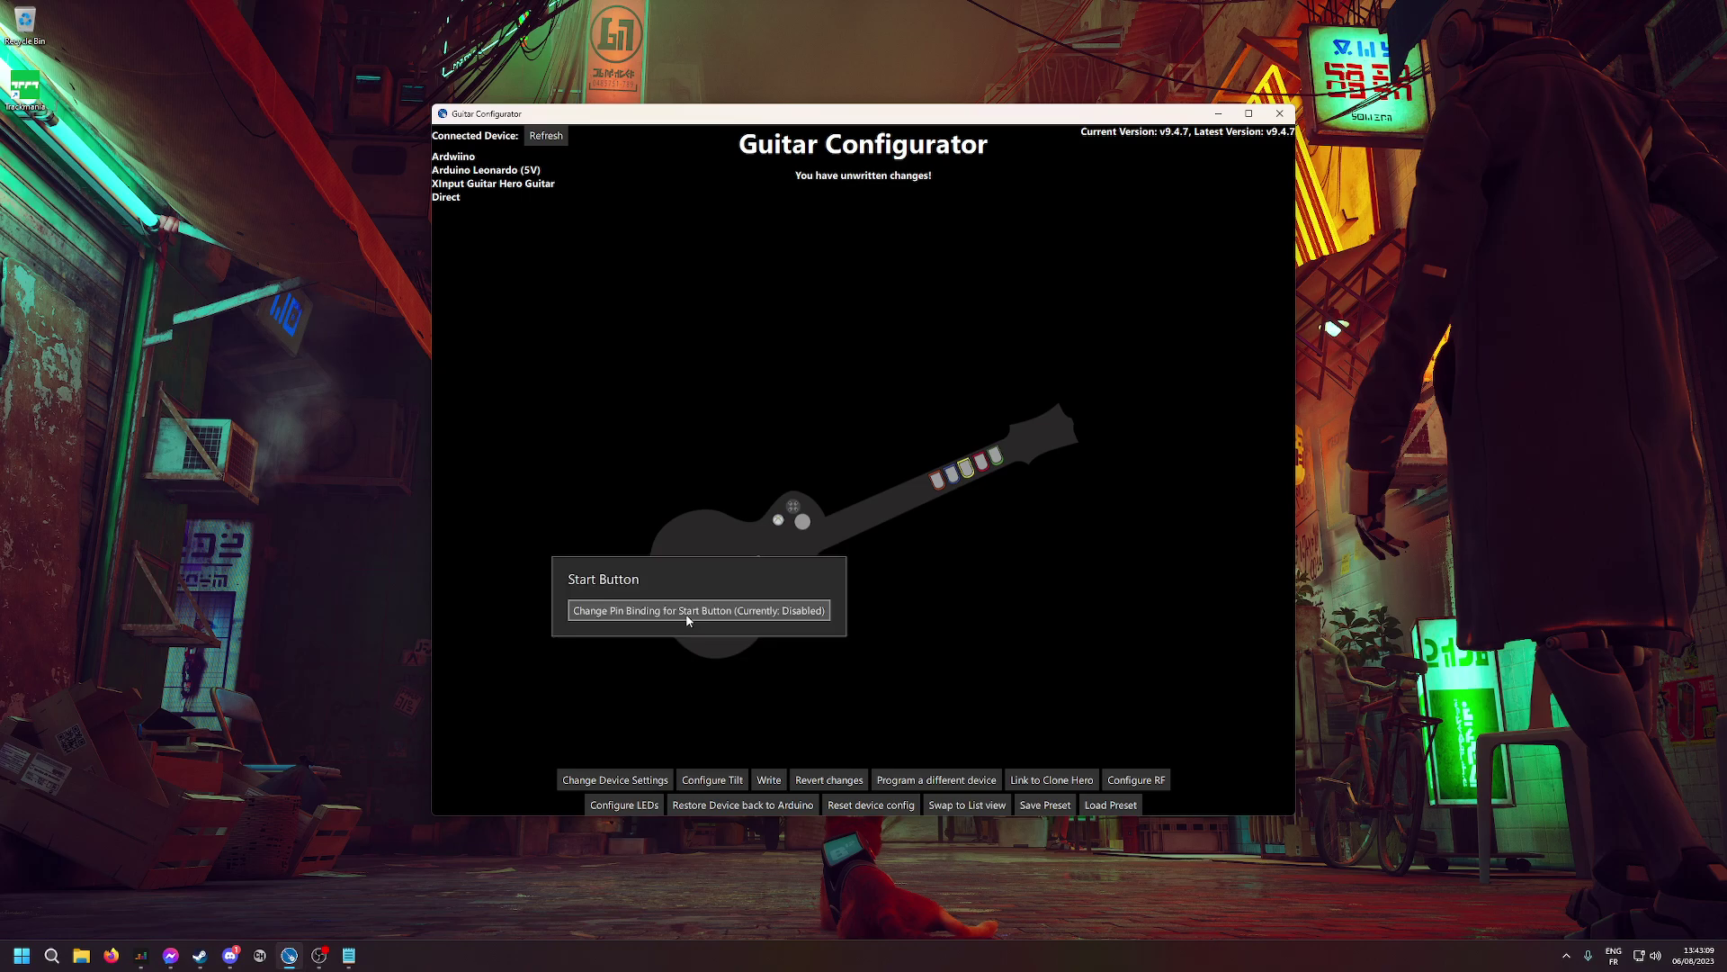
left_click(688, 612)
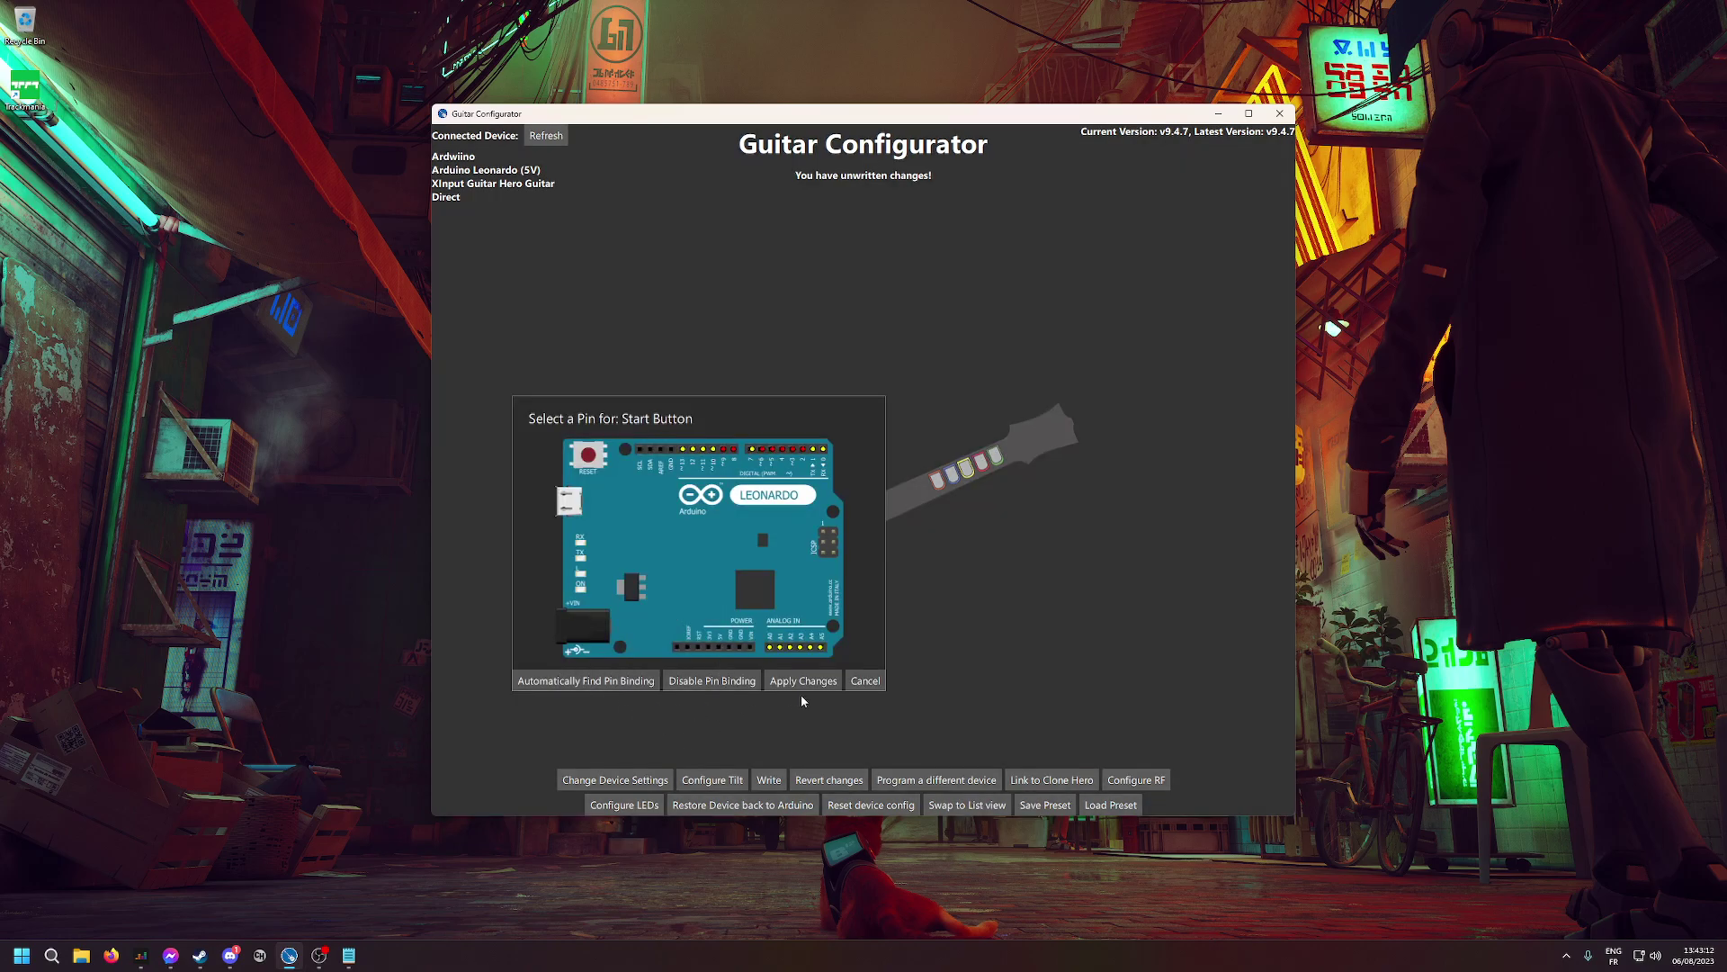
left_click(597, 682)
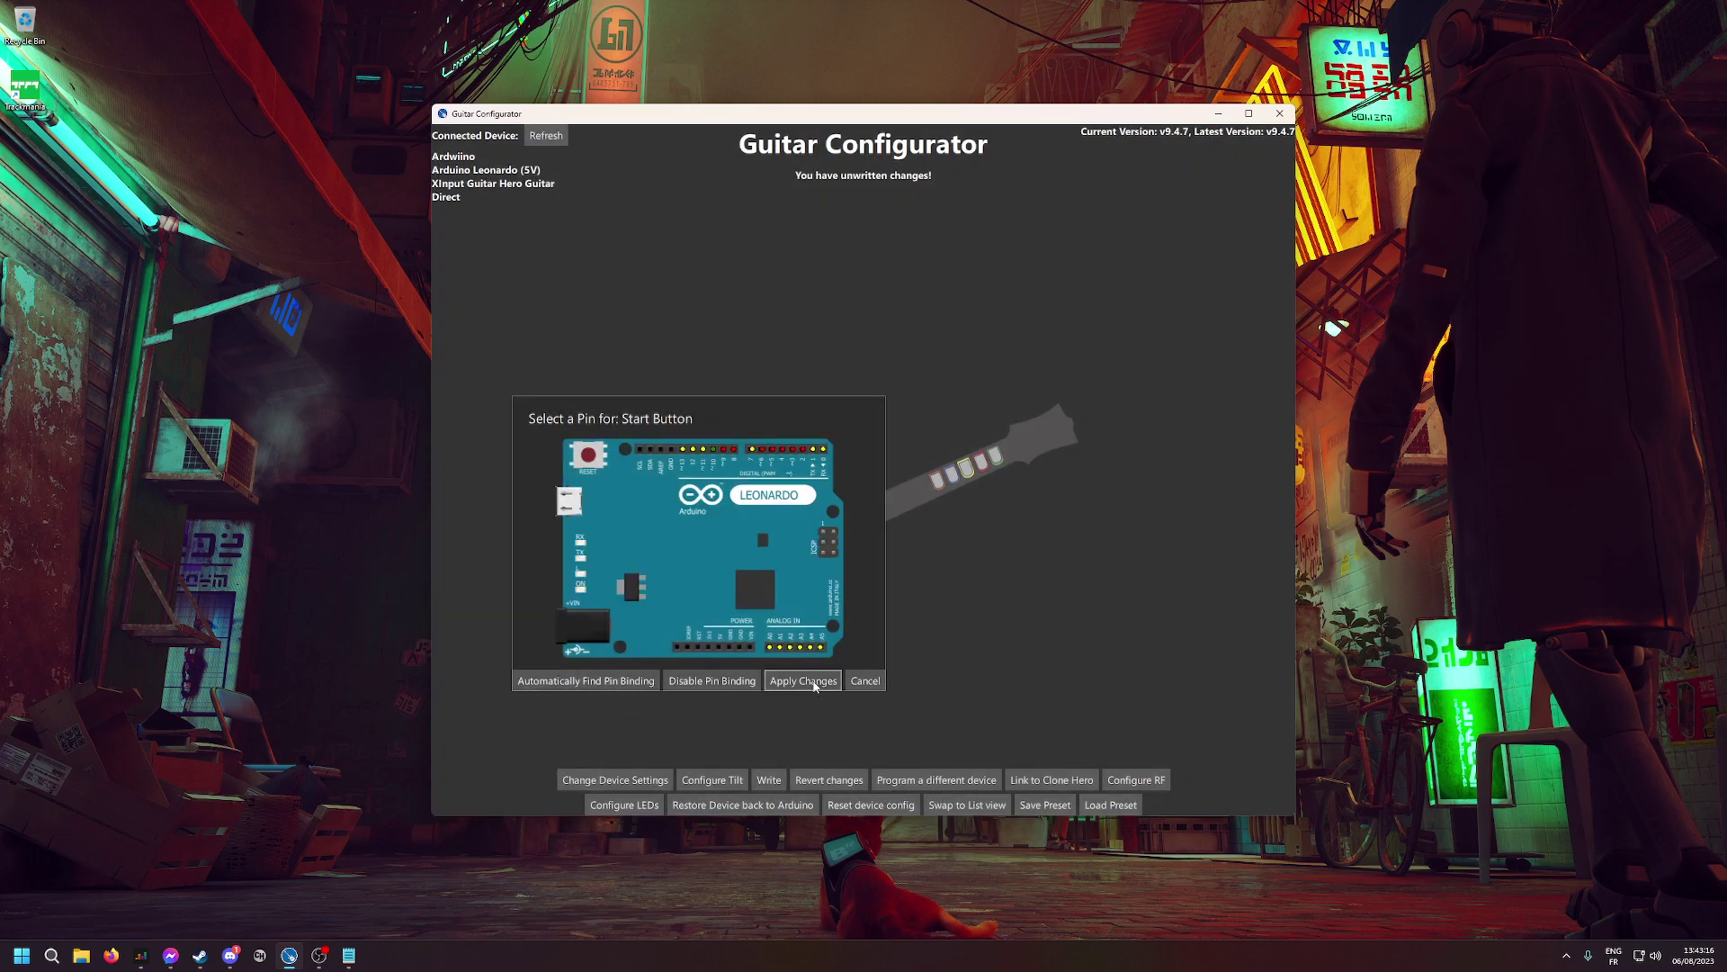
left_click(812, 683)
left_click(843, 694)
left_click(729, 620)
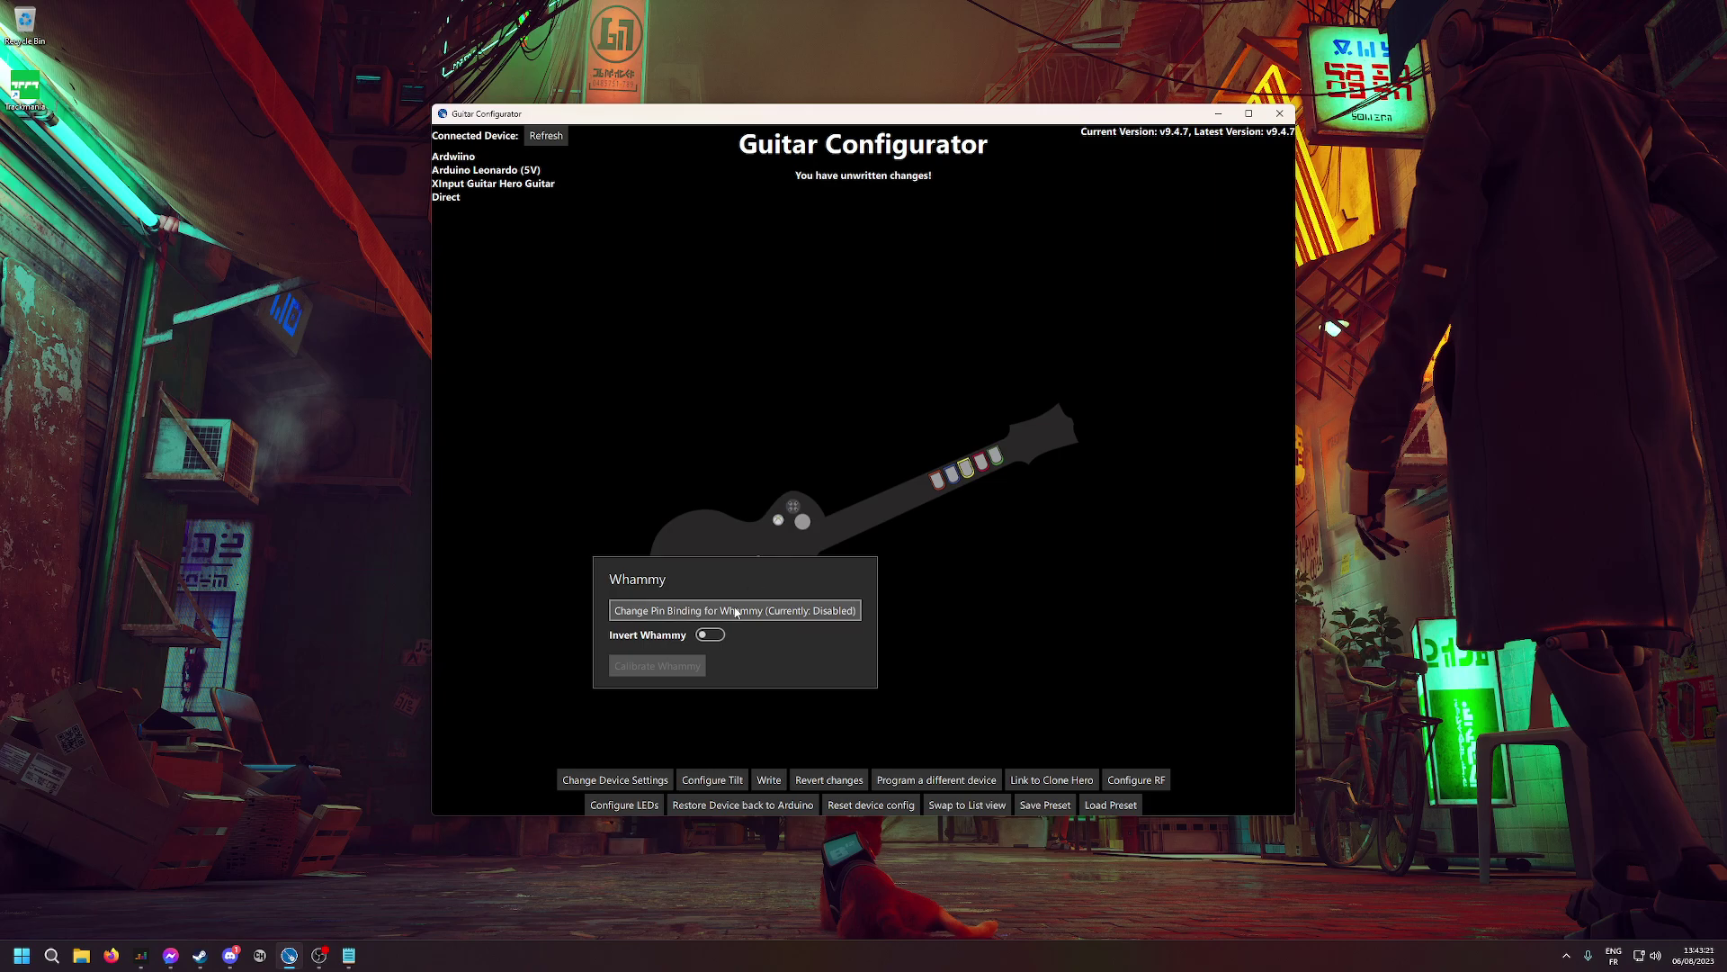
- Bind the whammy bar to analog pin A0 by automatic detection, keeping invert off
left_click(736, 612)
left_click(619, 684)
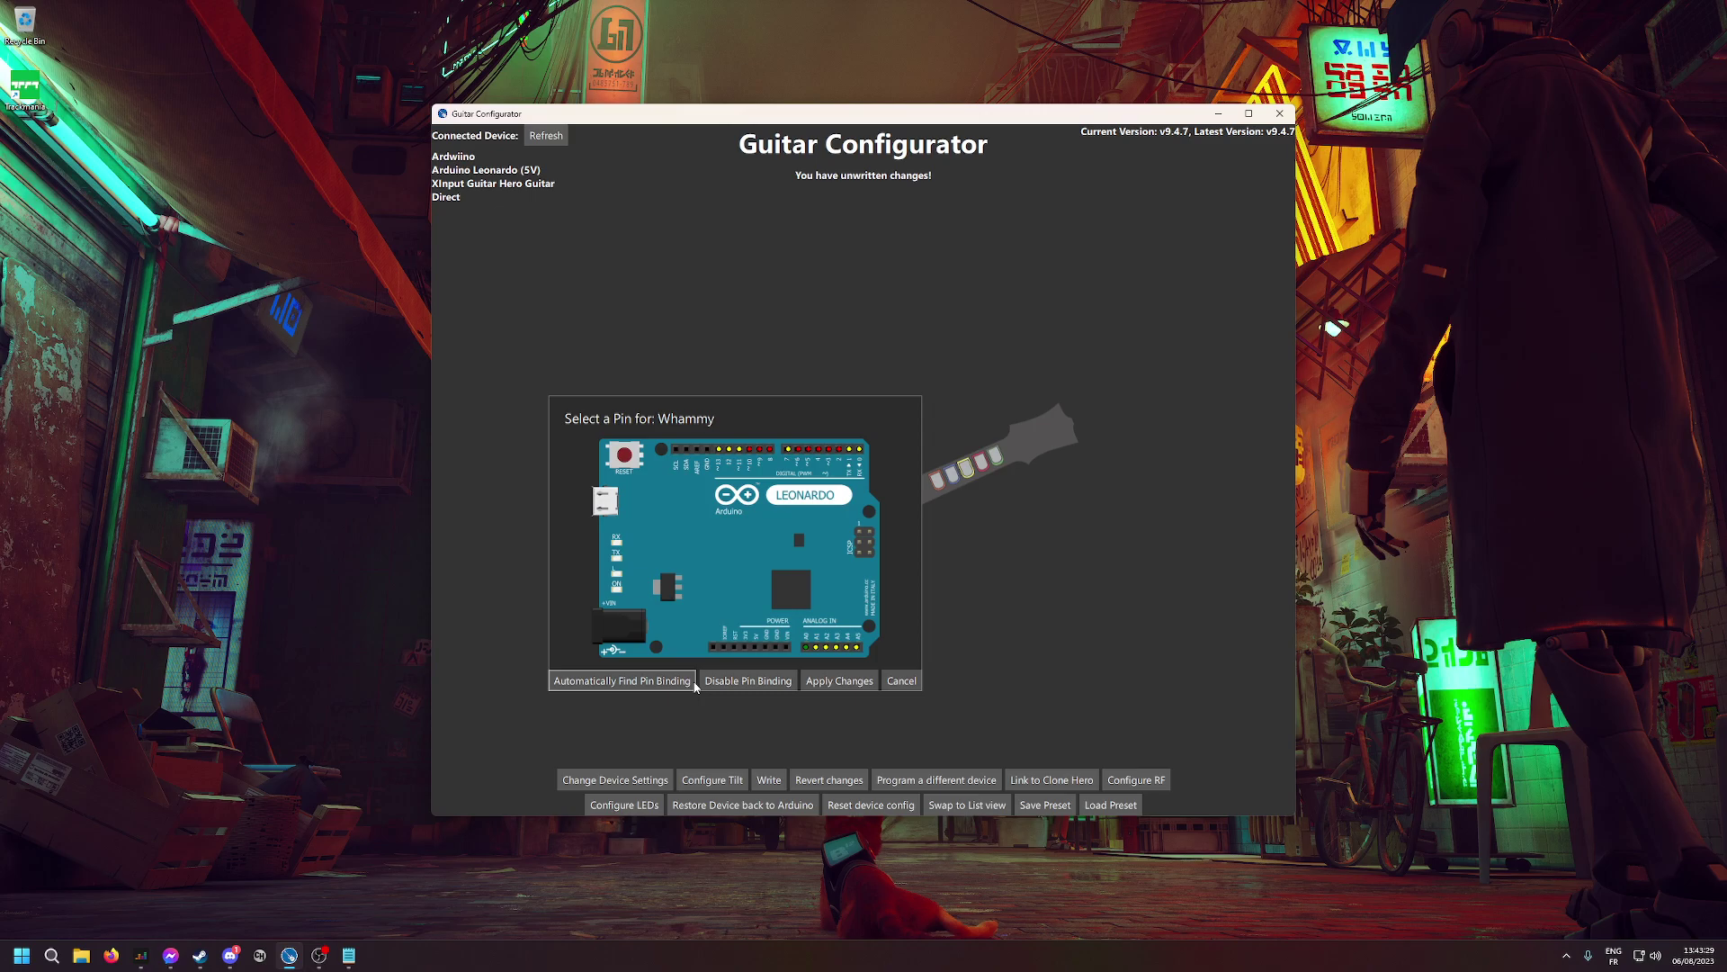
left_click(822, 691)
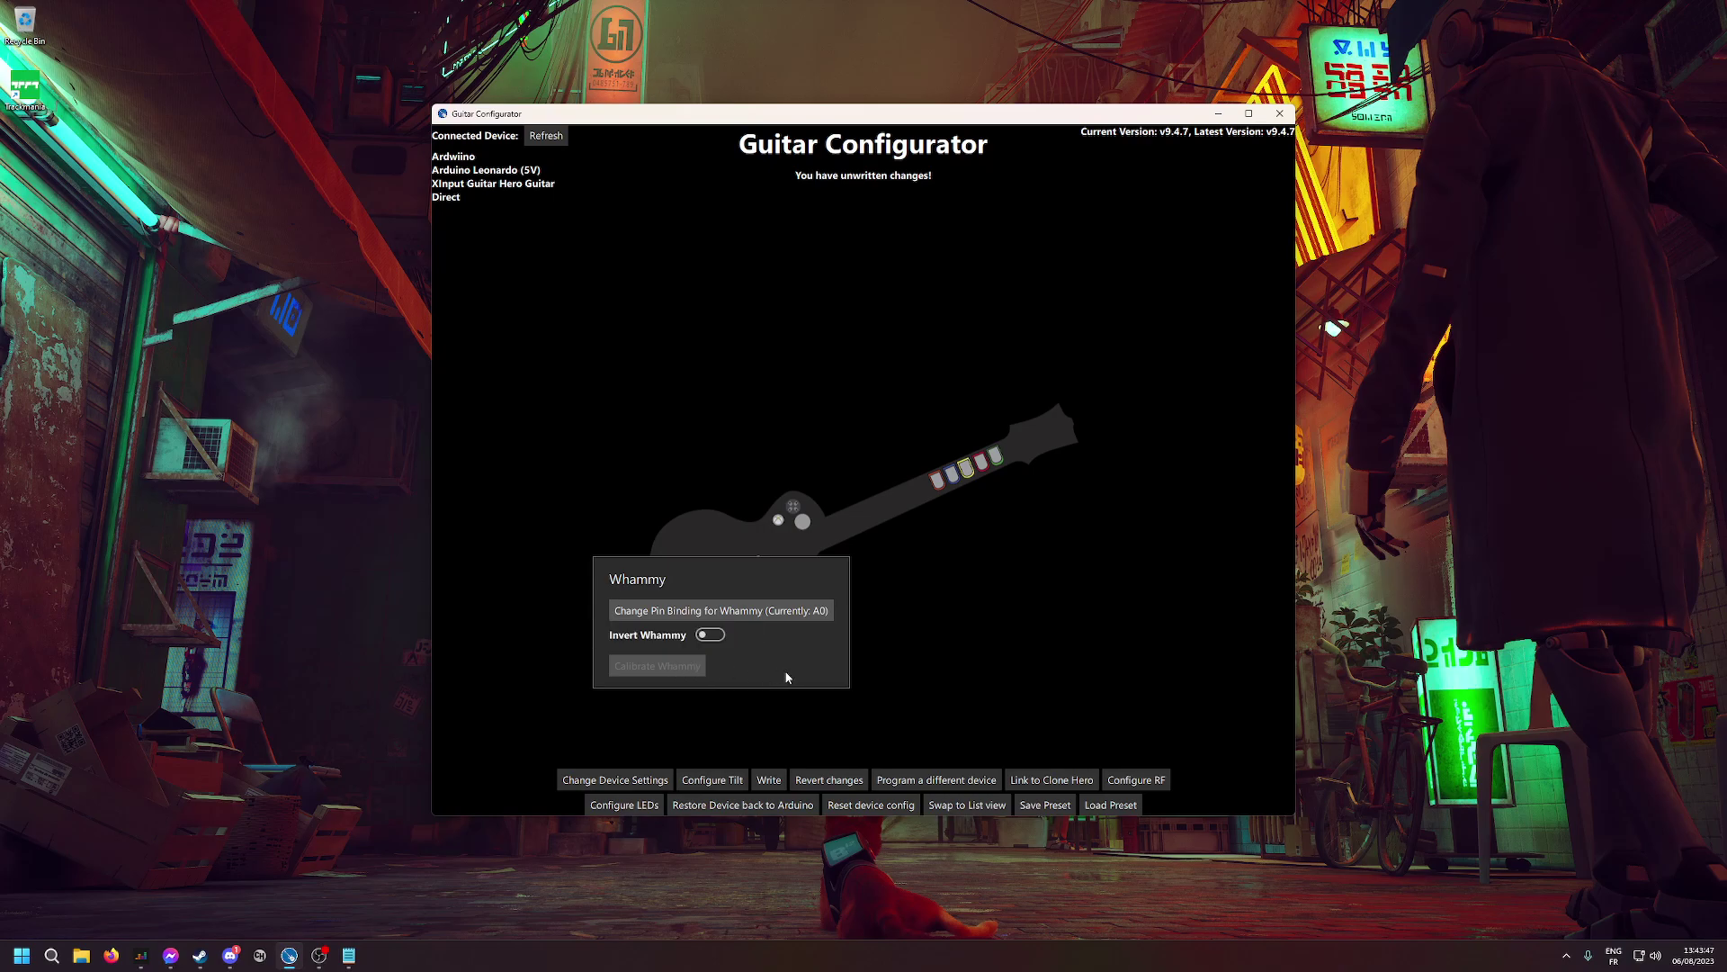
left_click(905, 707)
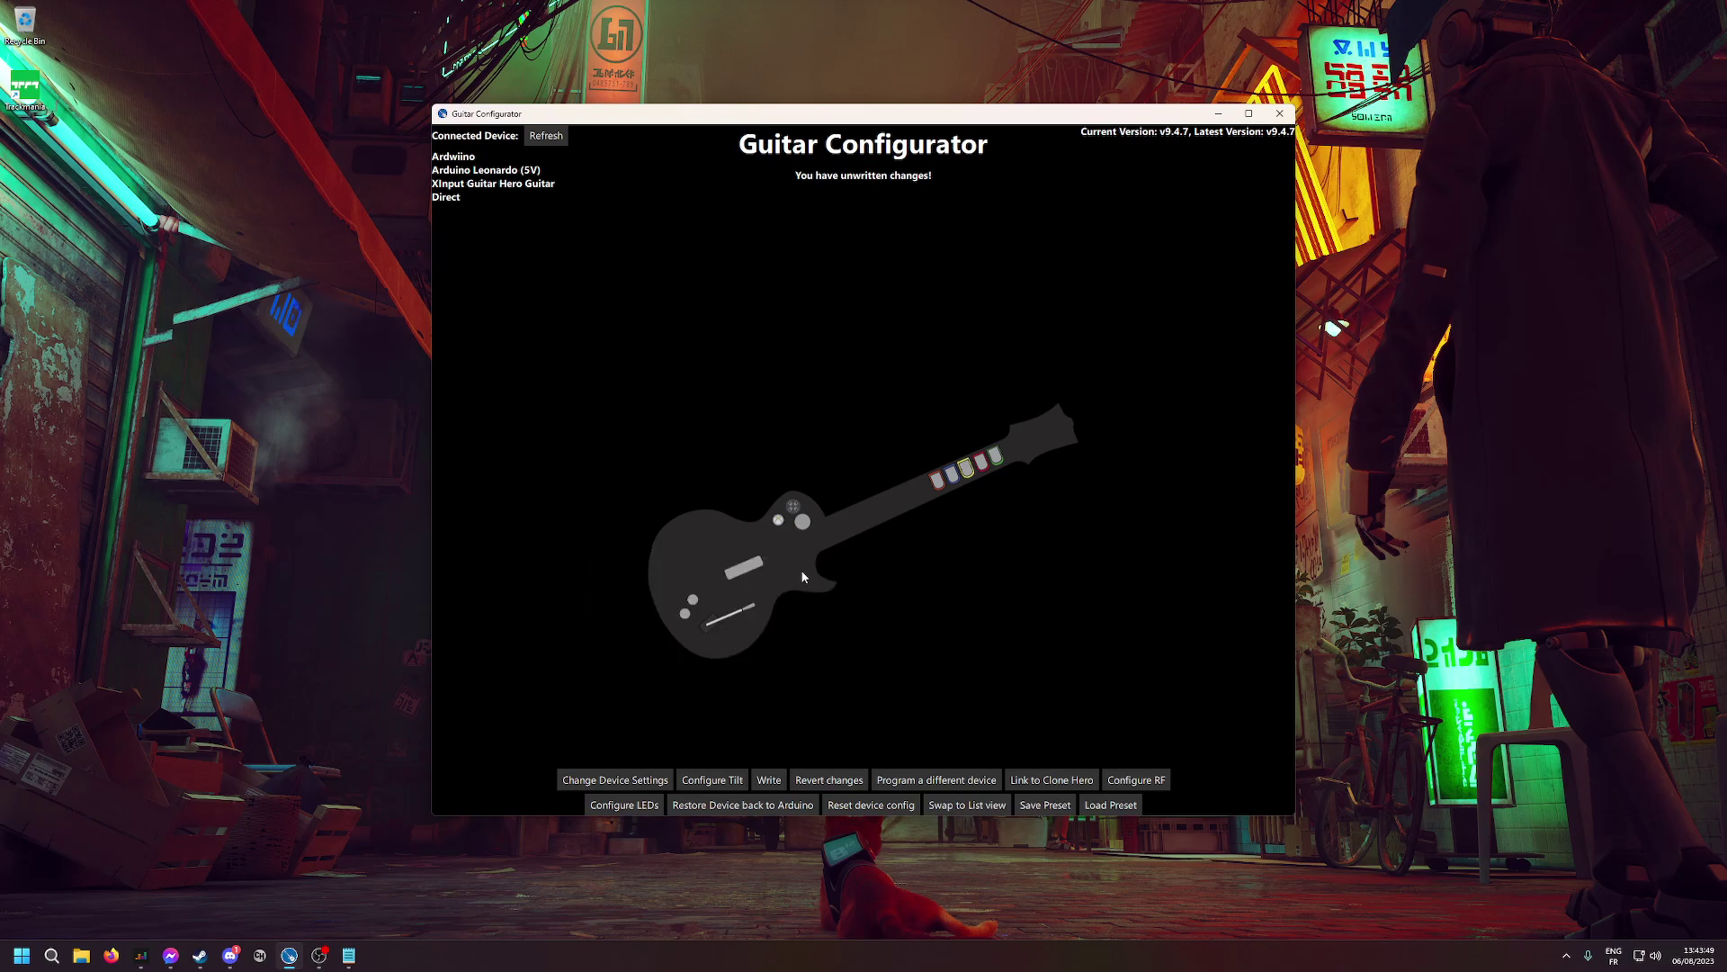
- Write the pending configuration changes, including Start on pin 10, to the guitar
left_click(841, 698)
left_click(1085, 486)
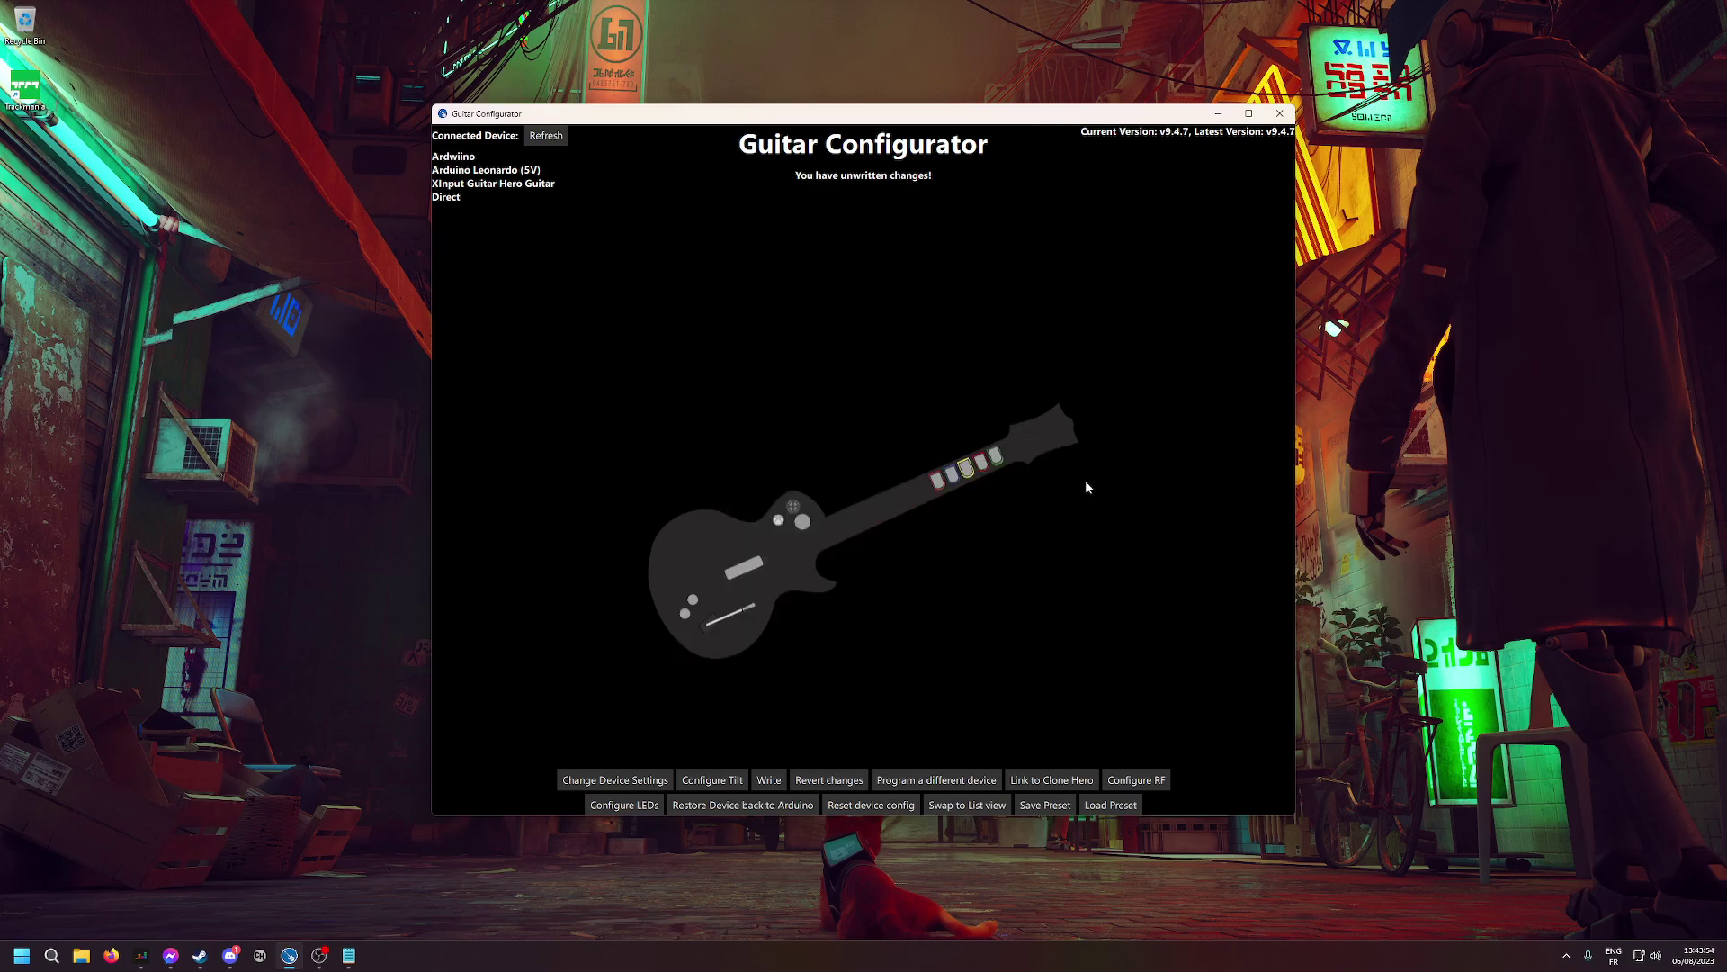
left_click(777, 784)
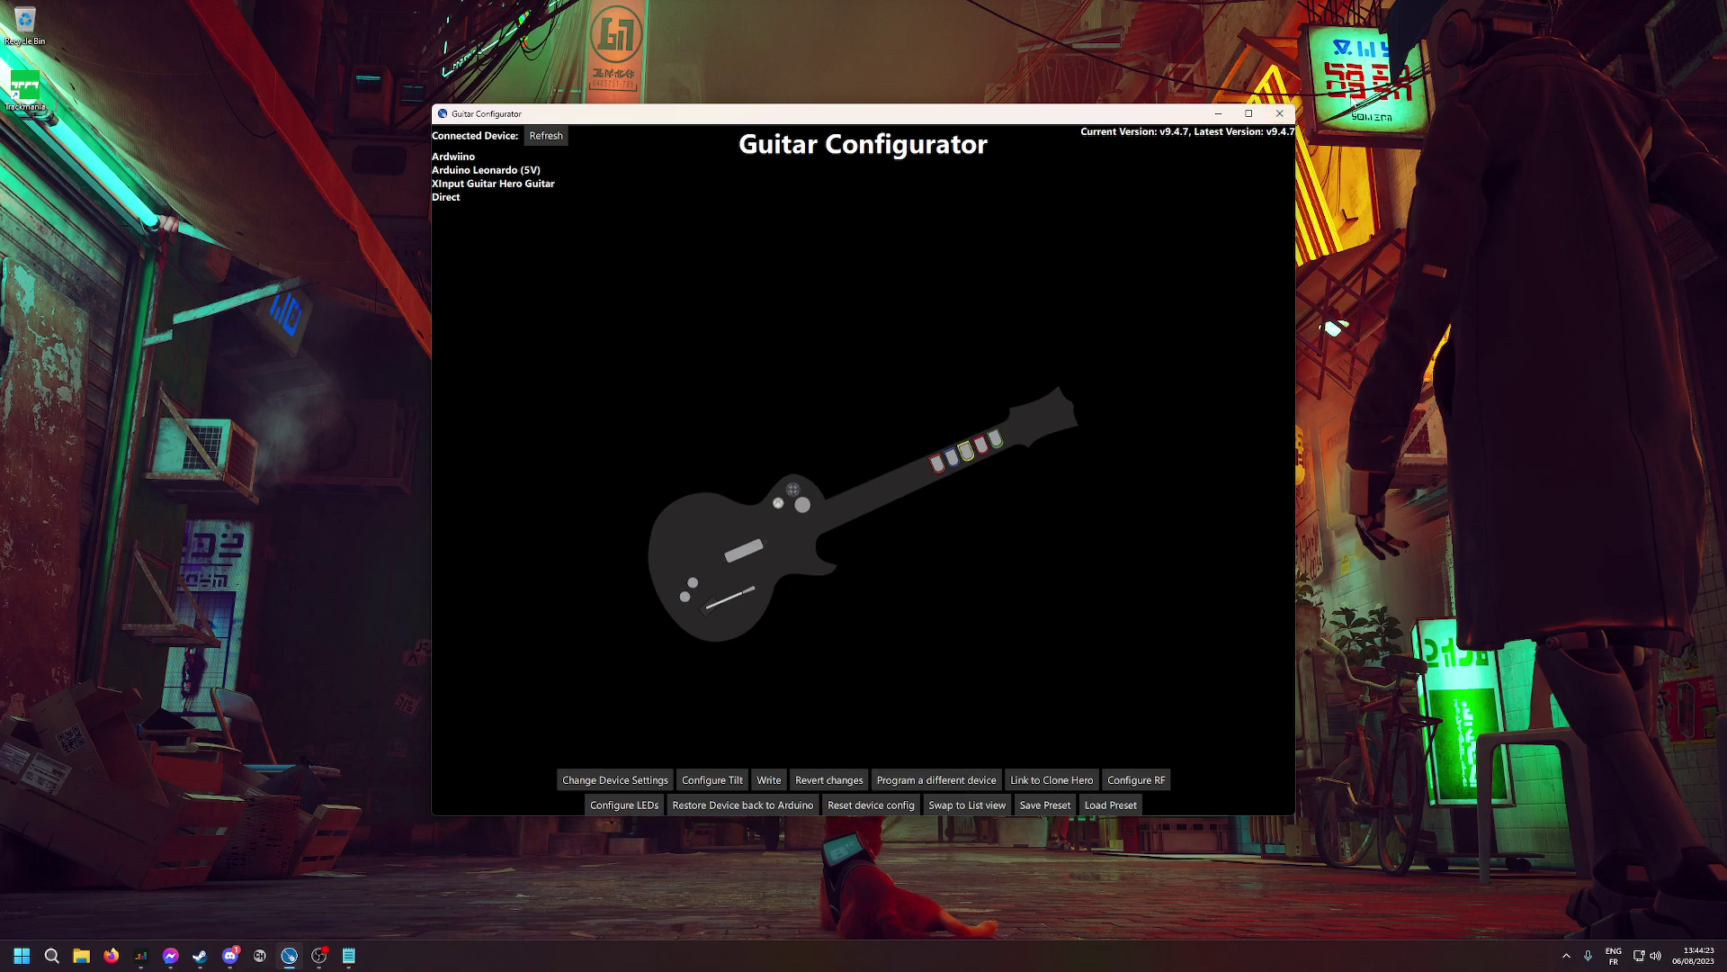
- Relaunch the configurator and connect to the Ardwiino Arduino Leonardo (5V) XInput Guitar Hero Guitar
left_click(1279, 113)
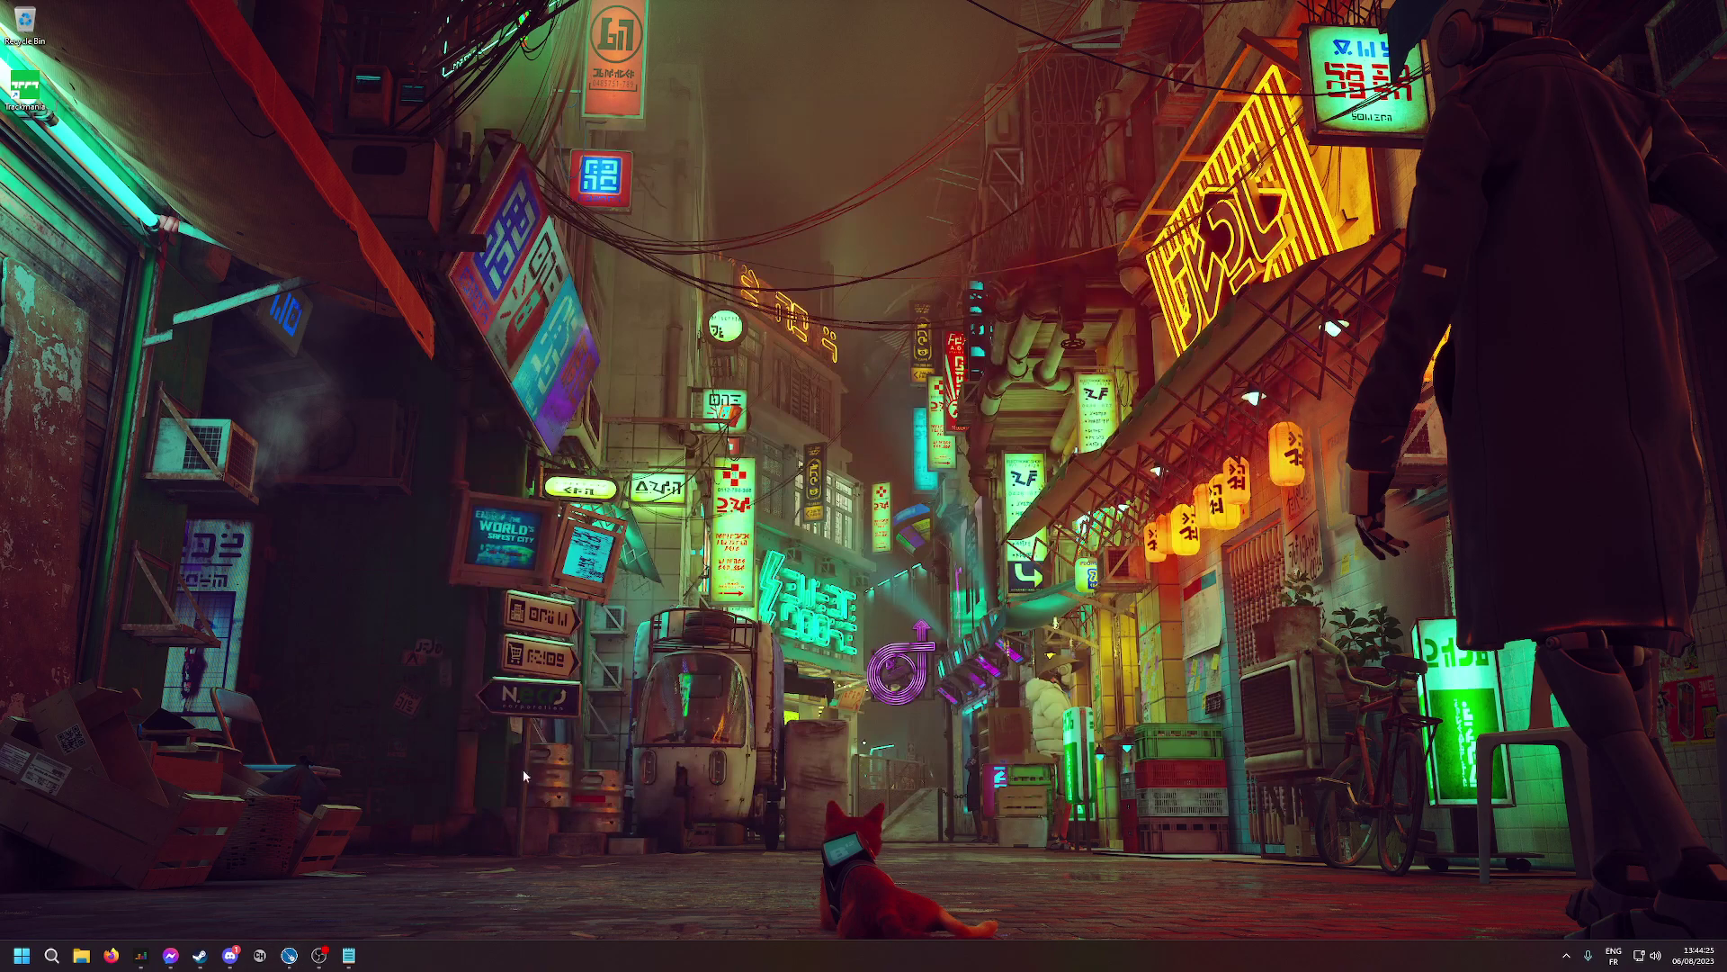
left_click(289, 954)
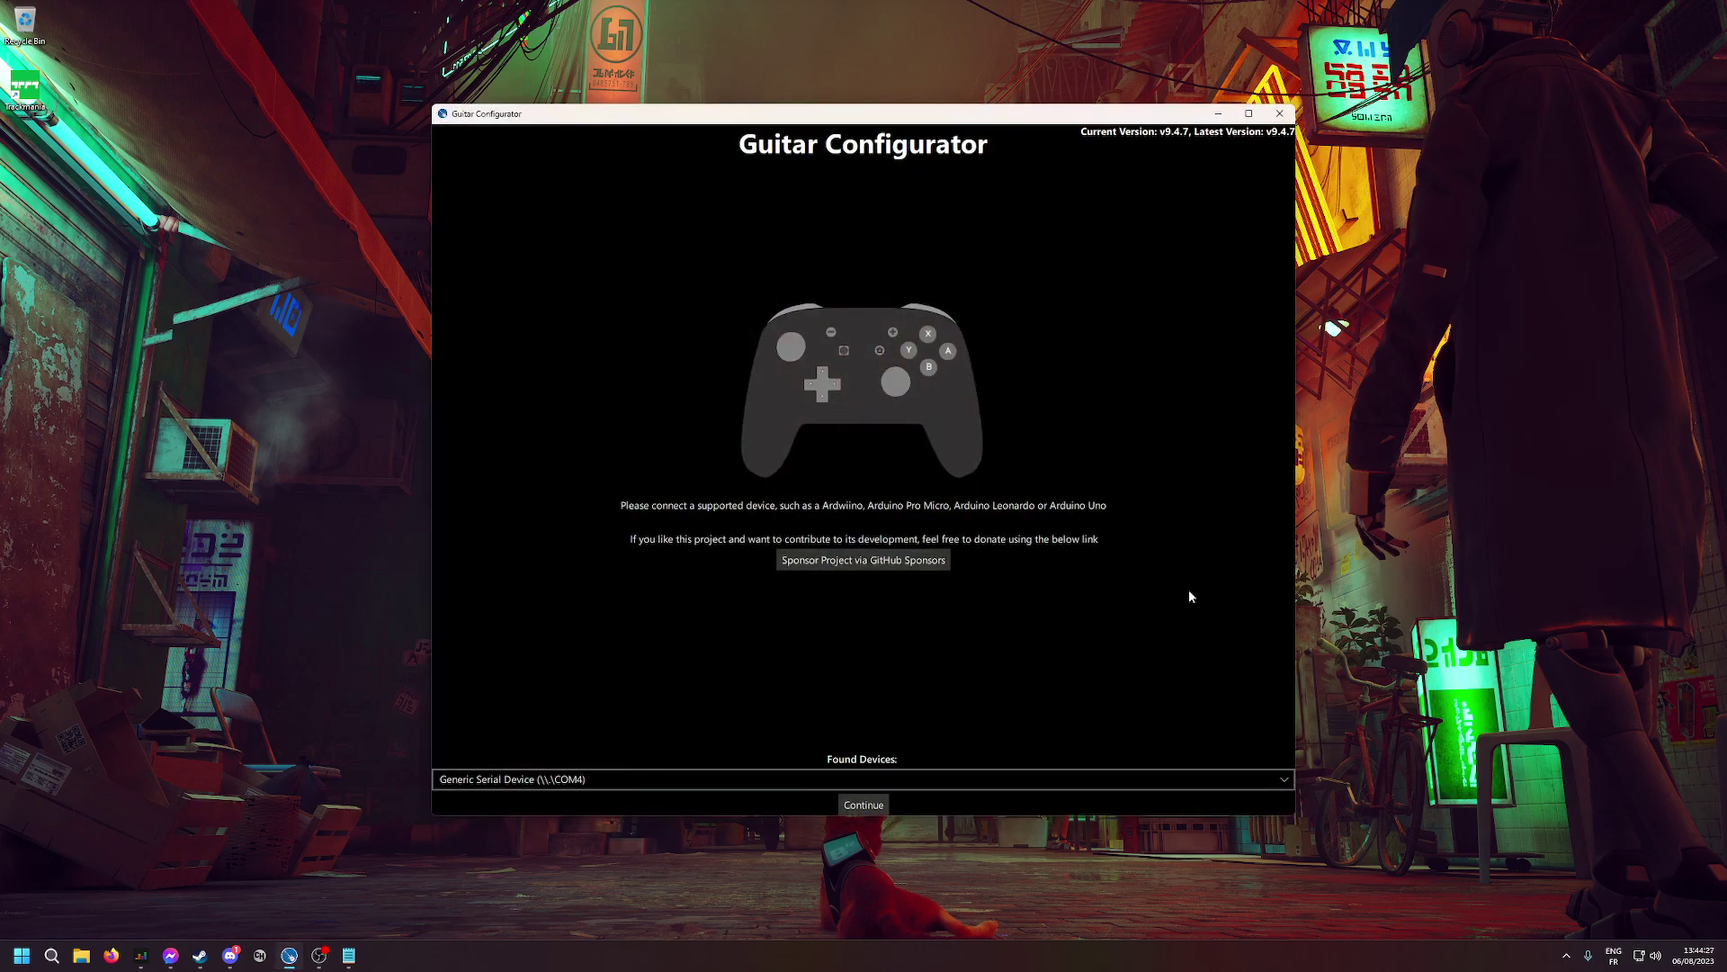
left_click(569, 779)
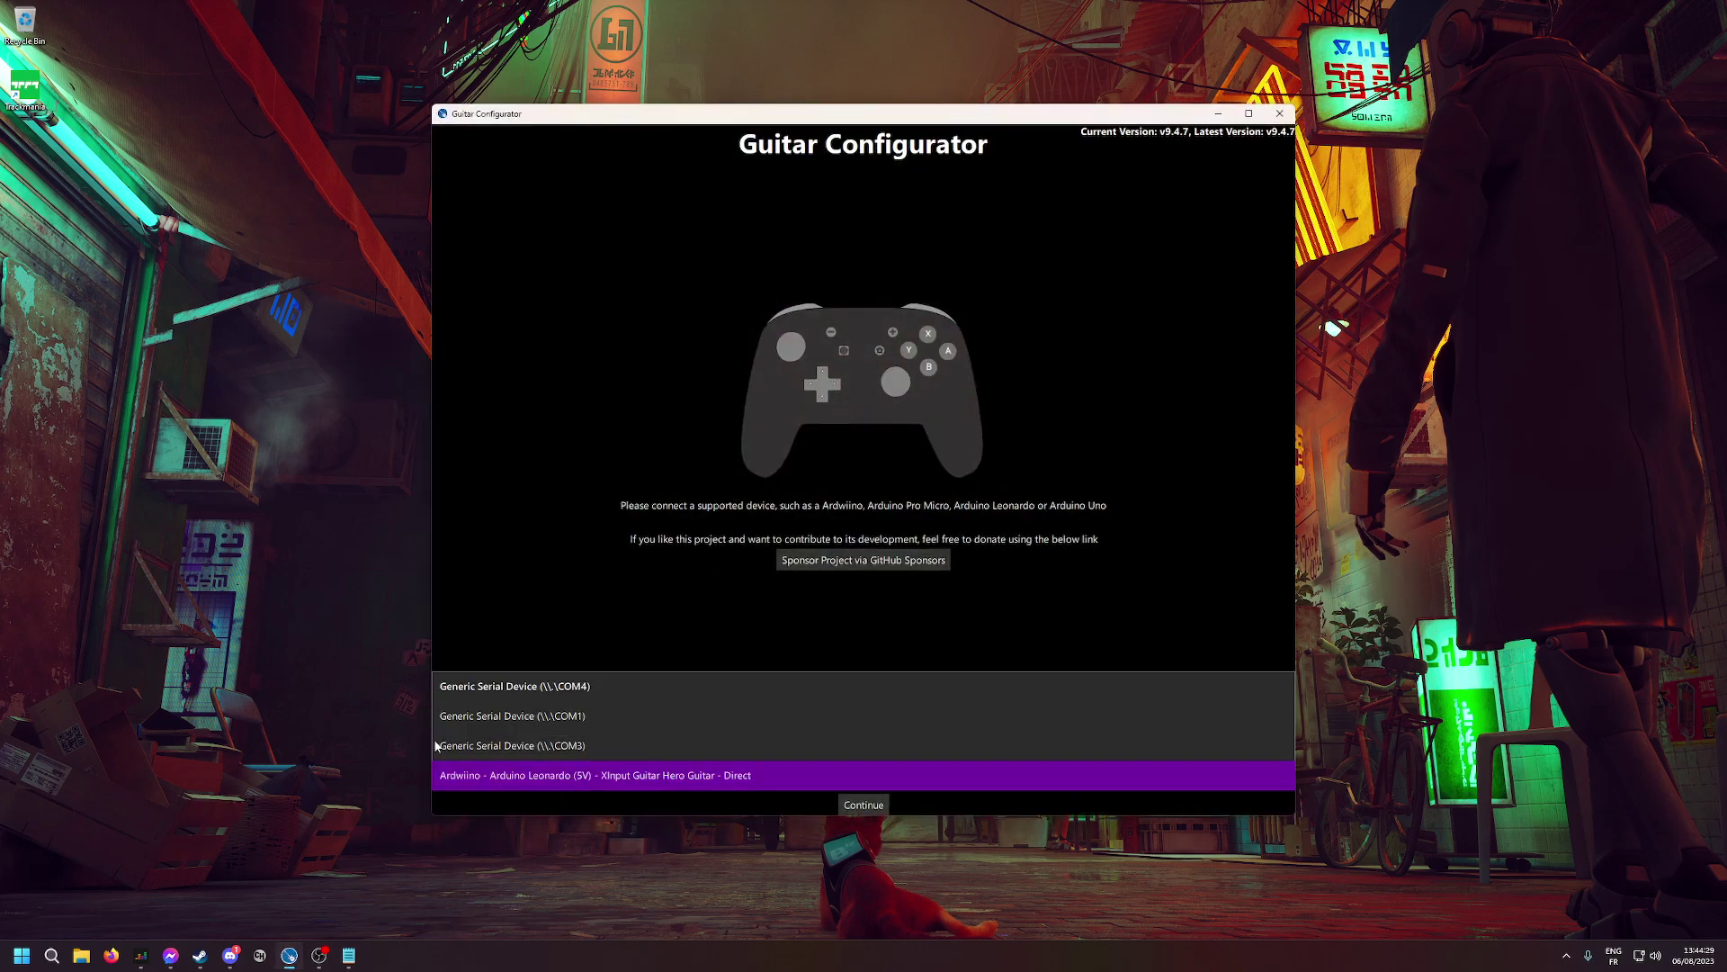
left_click(550, 767)
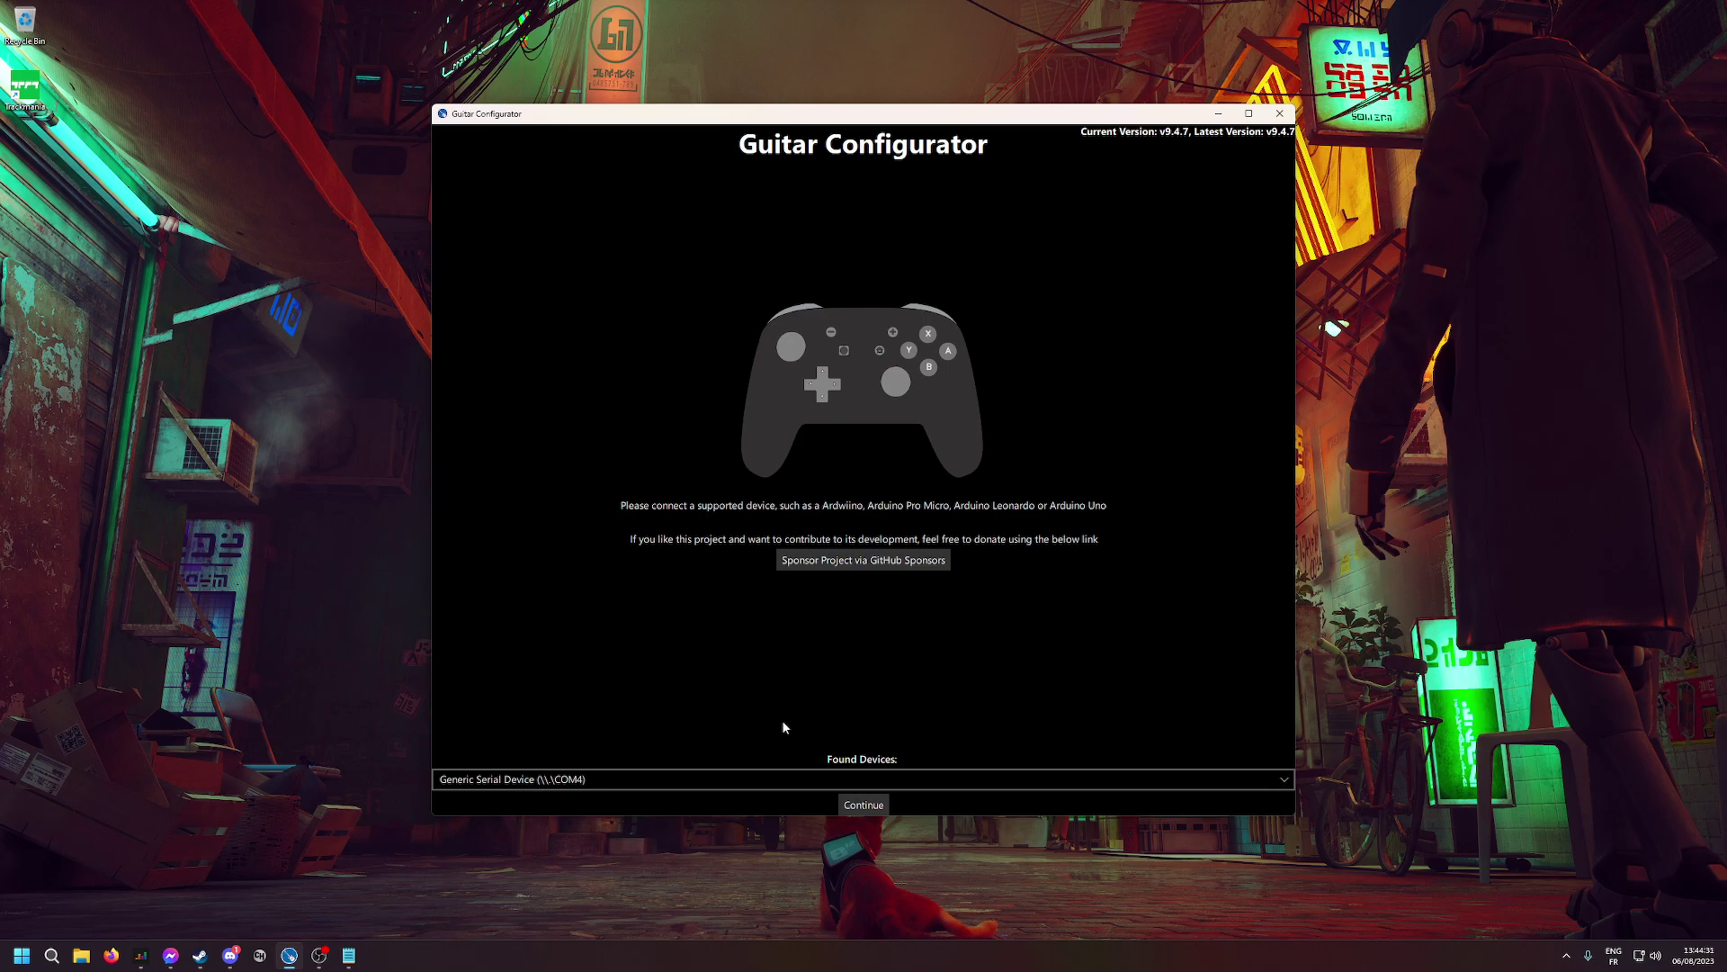
left_click(788, 777)
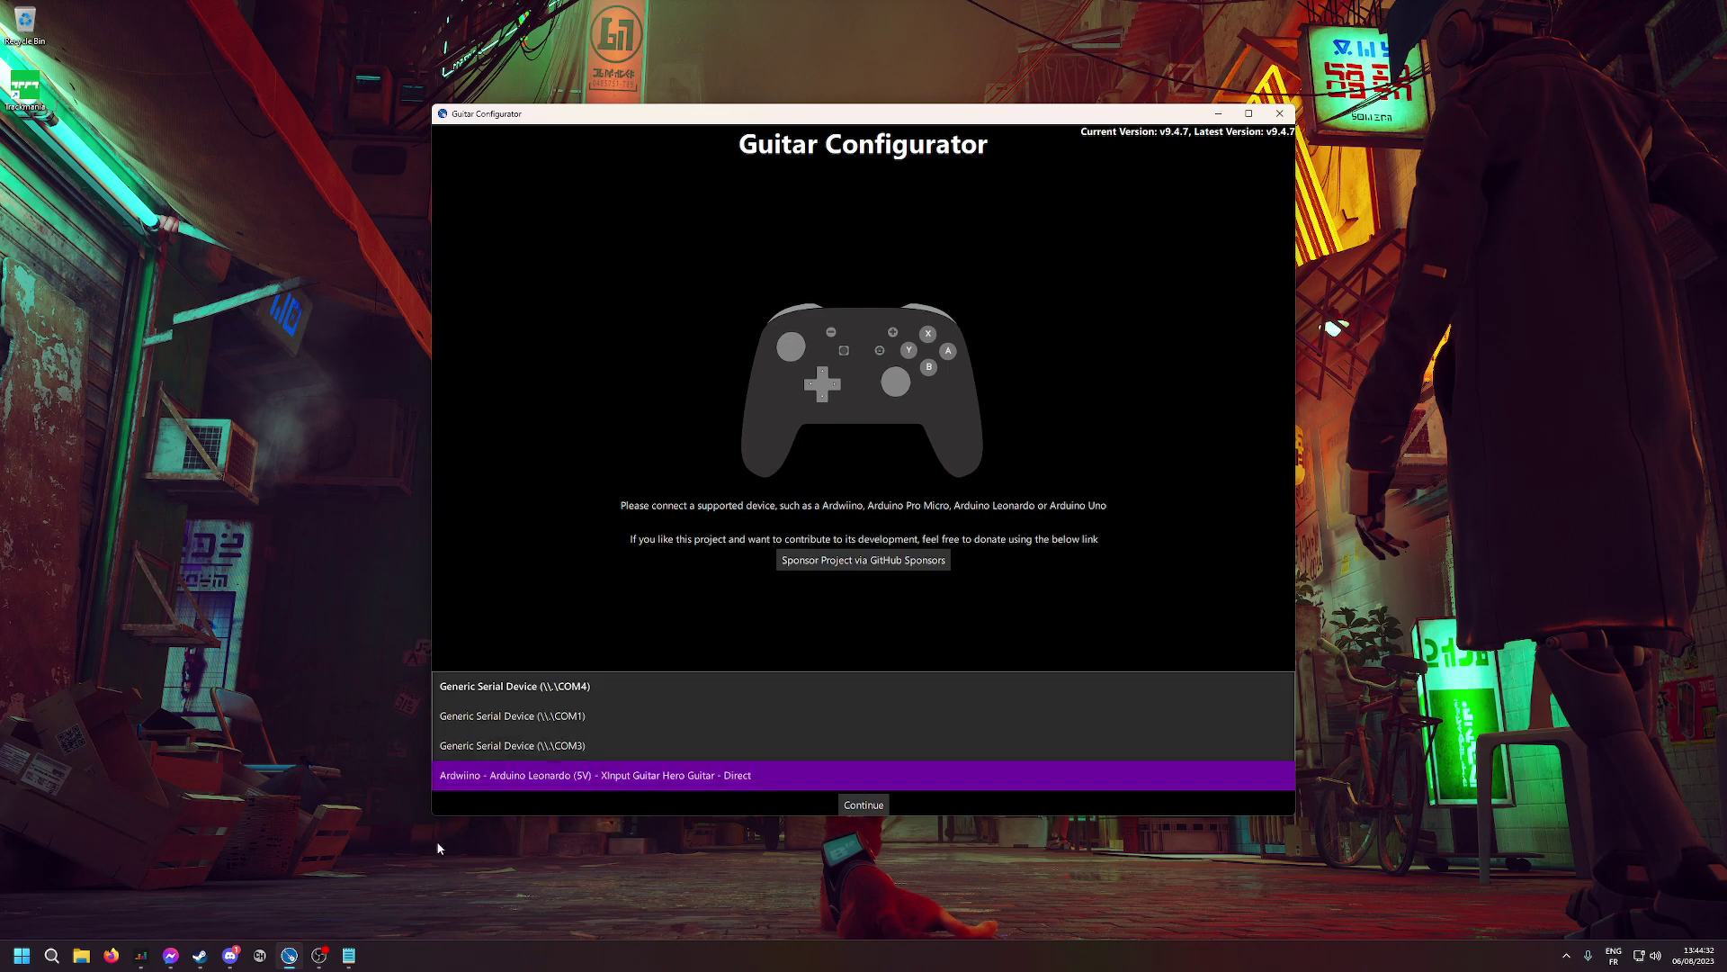
left_click(520, 779)
left_click(863, 804)
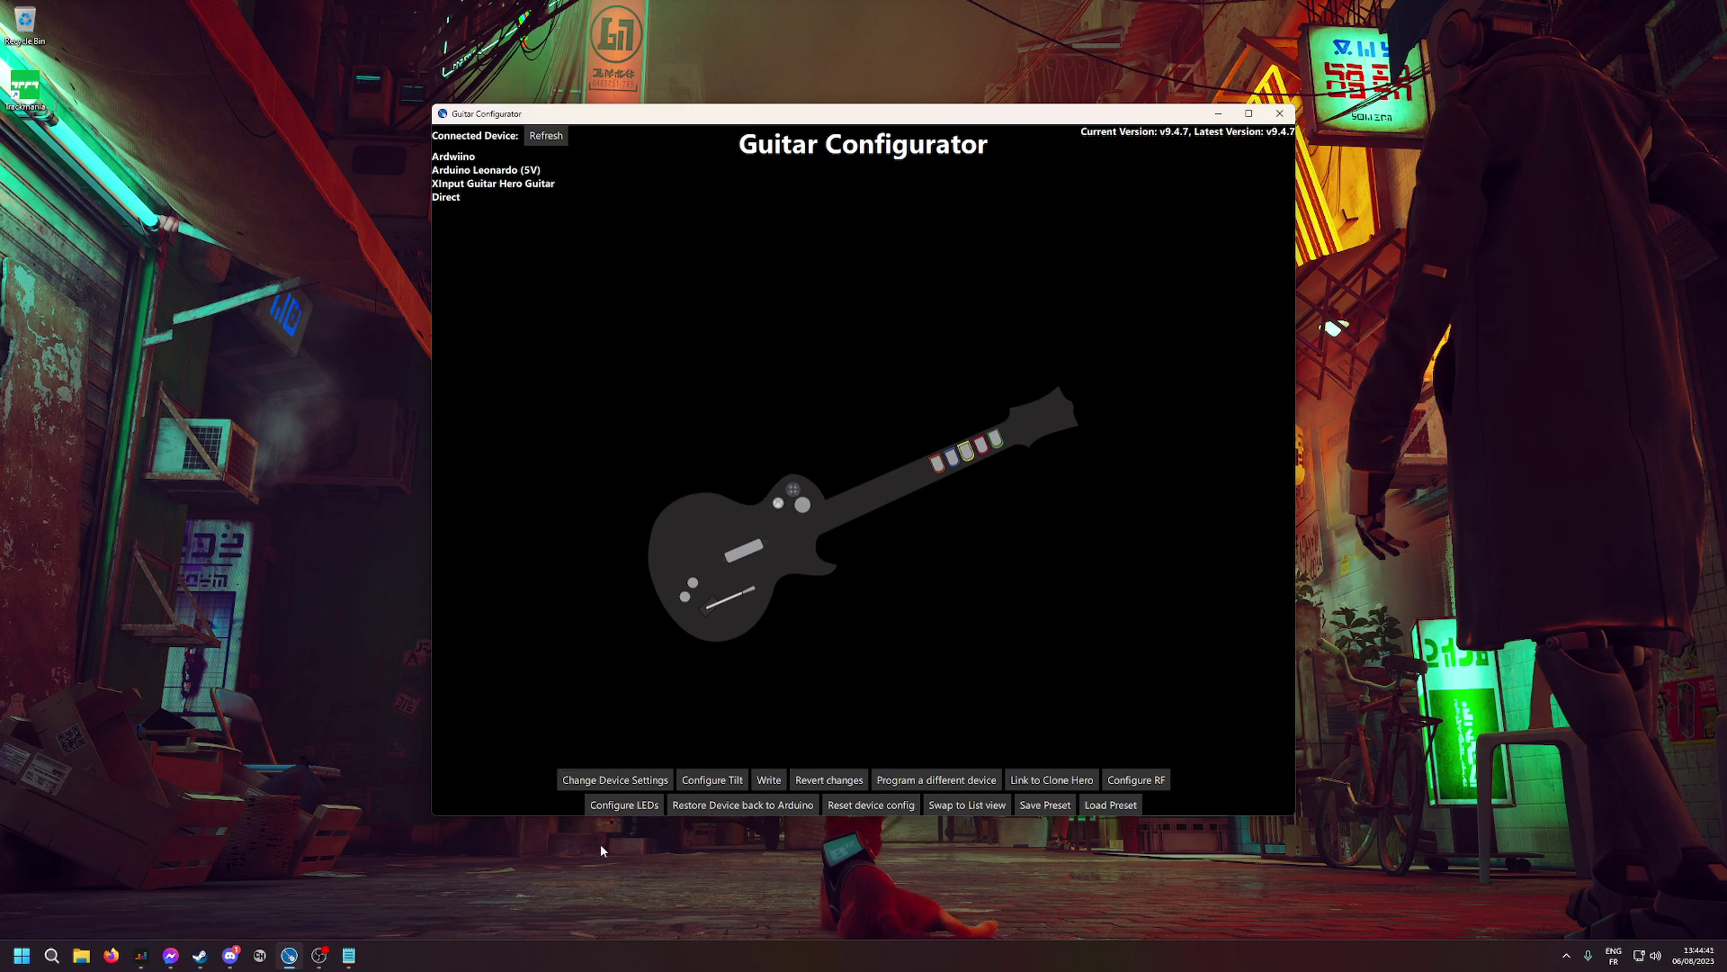
left_click(723, 603)
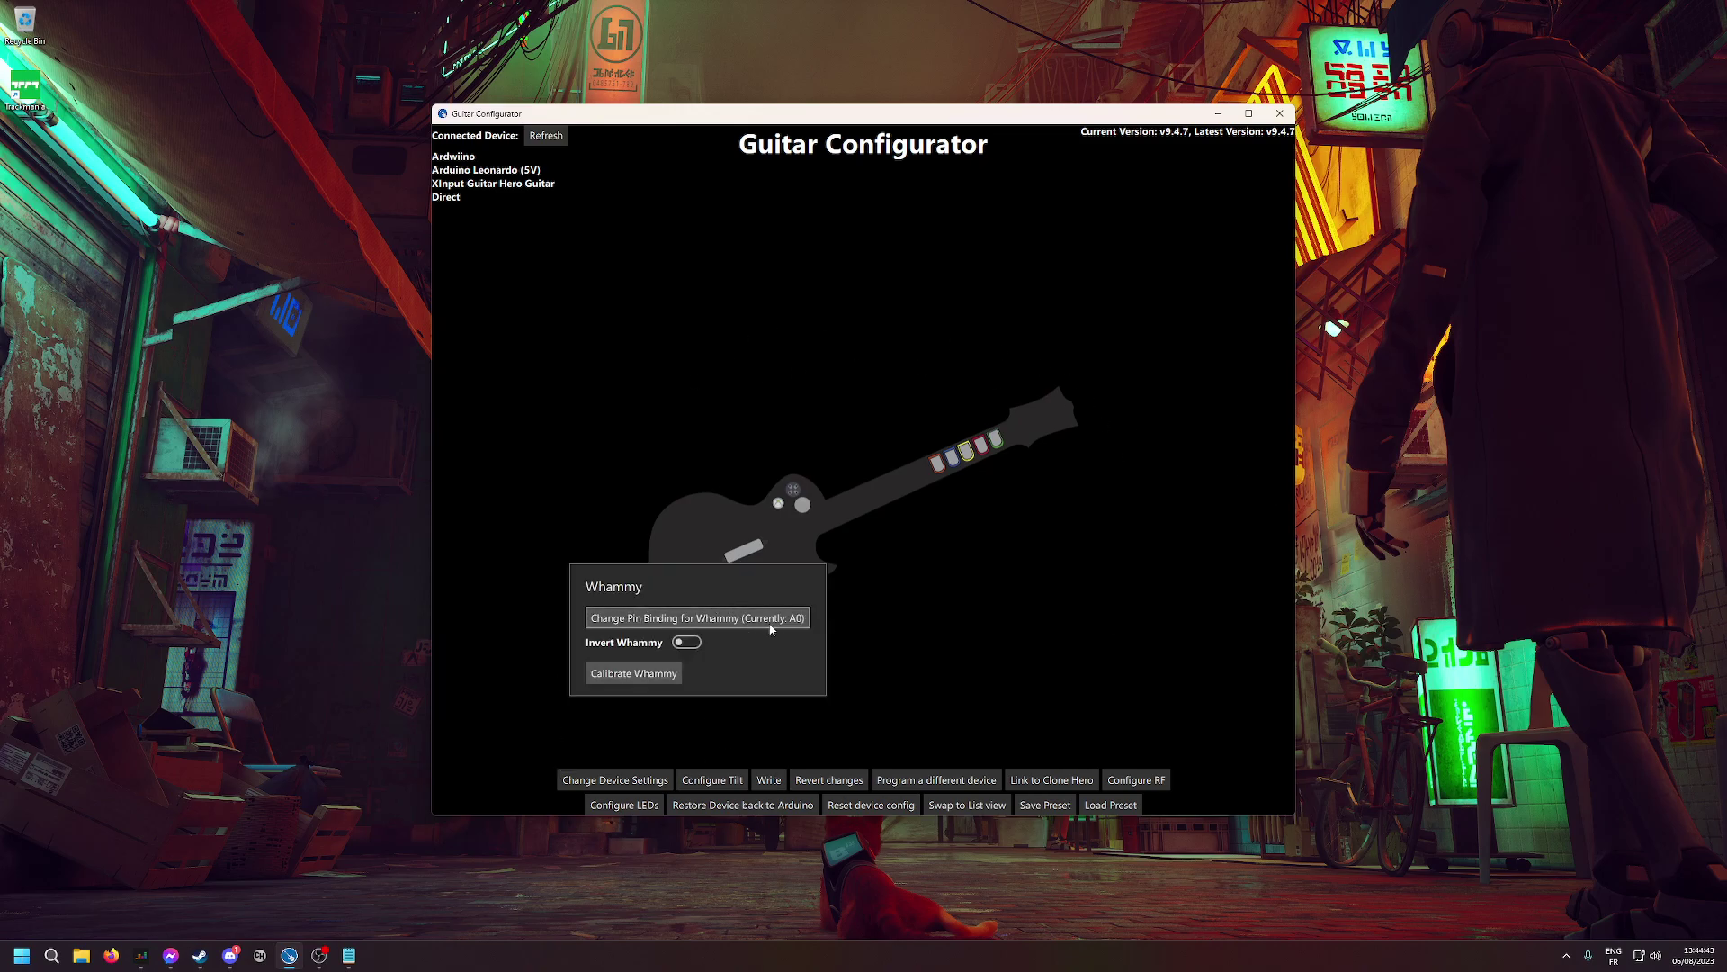
left_click(634, 675)
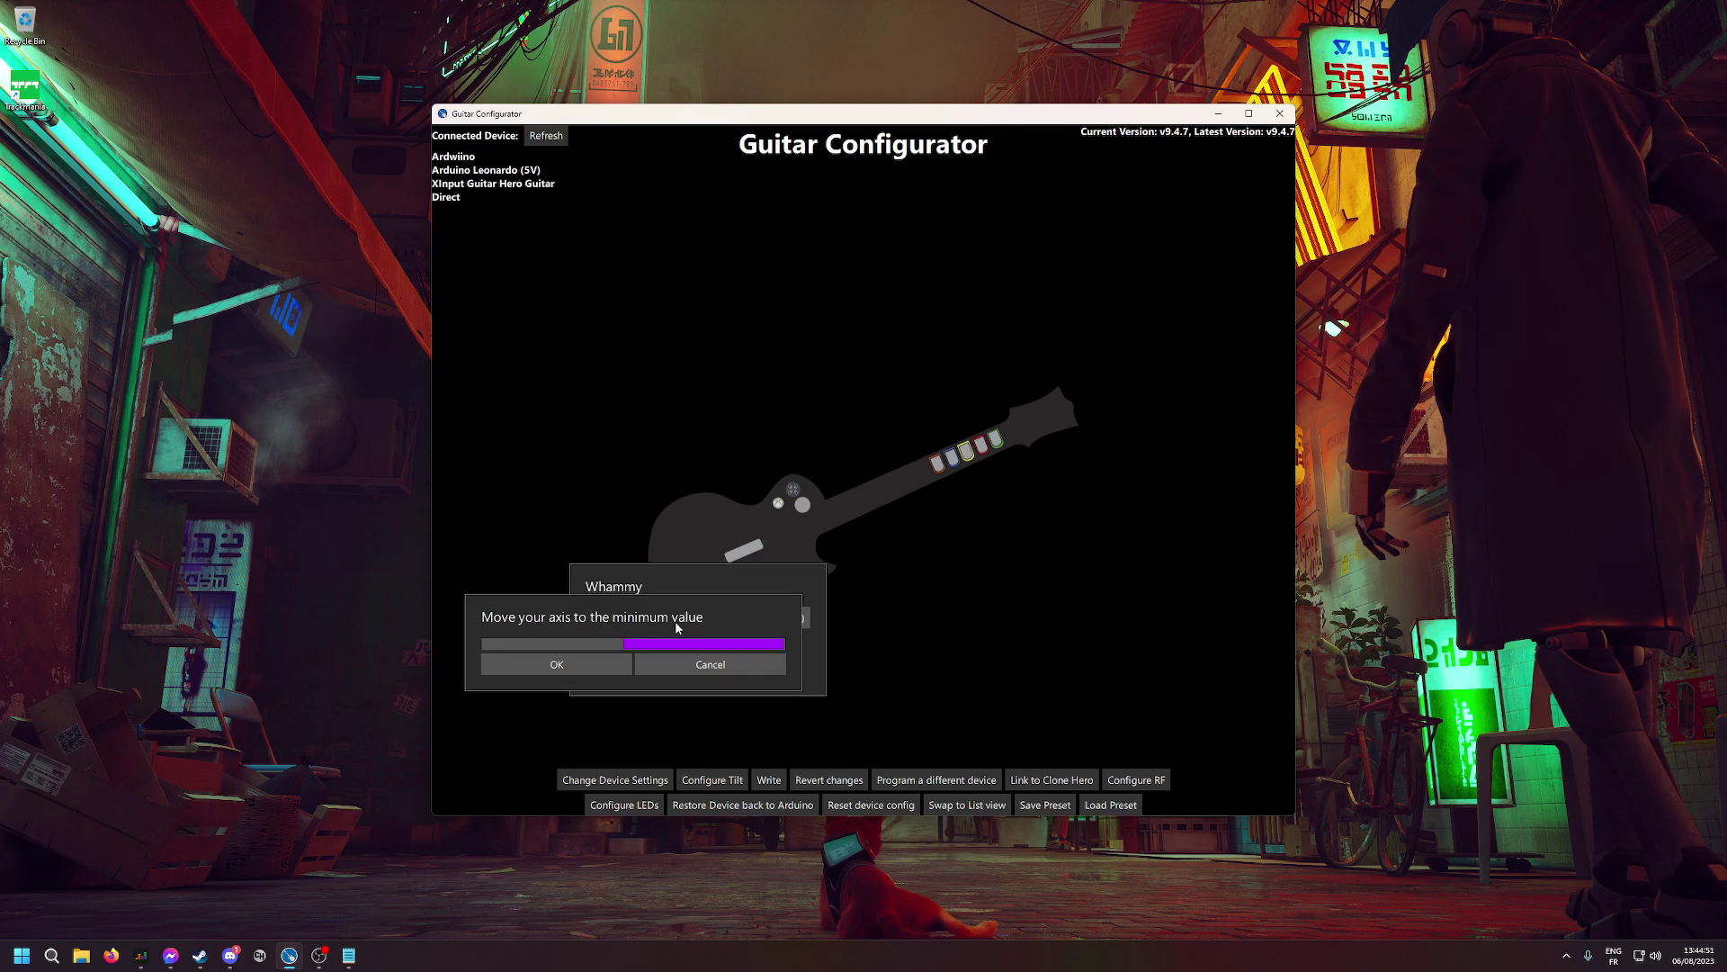
left_click(556, 673)
left_click(557, 664)
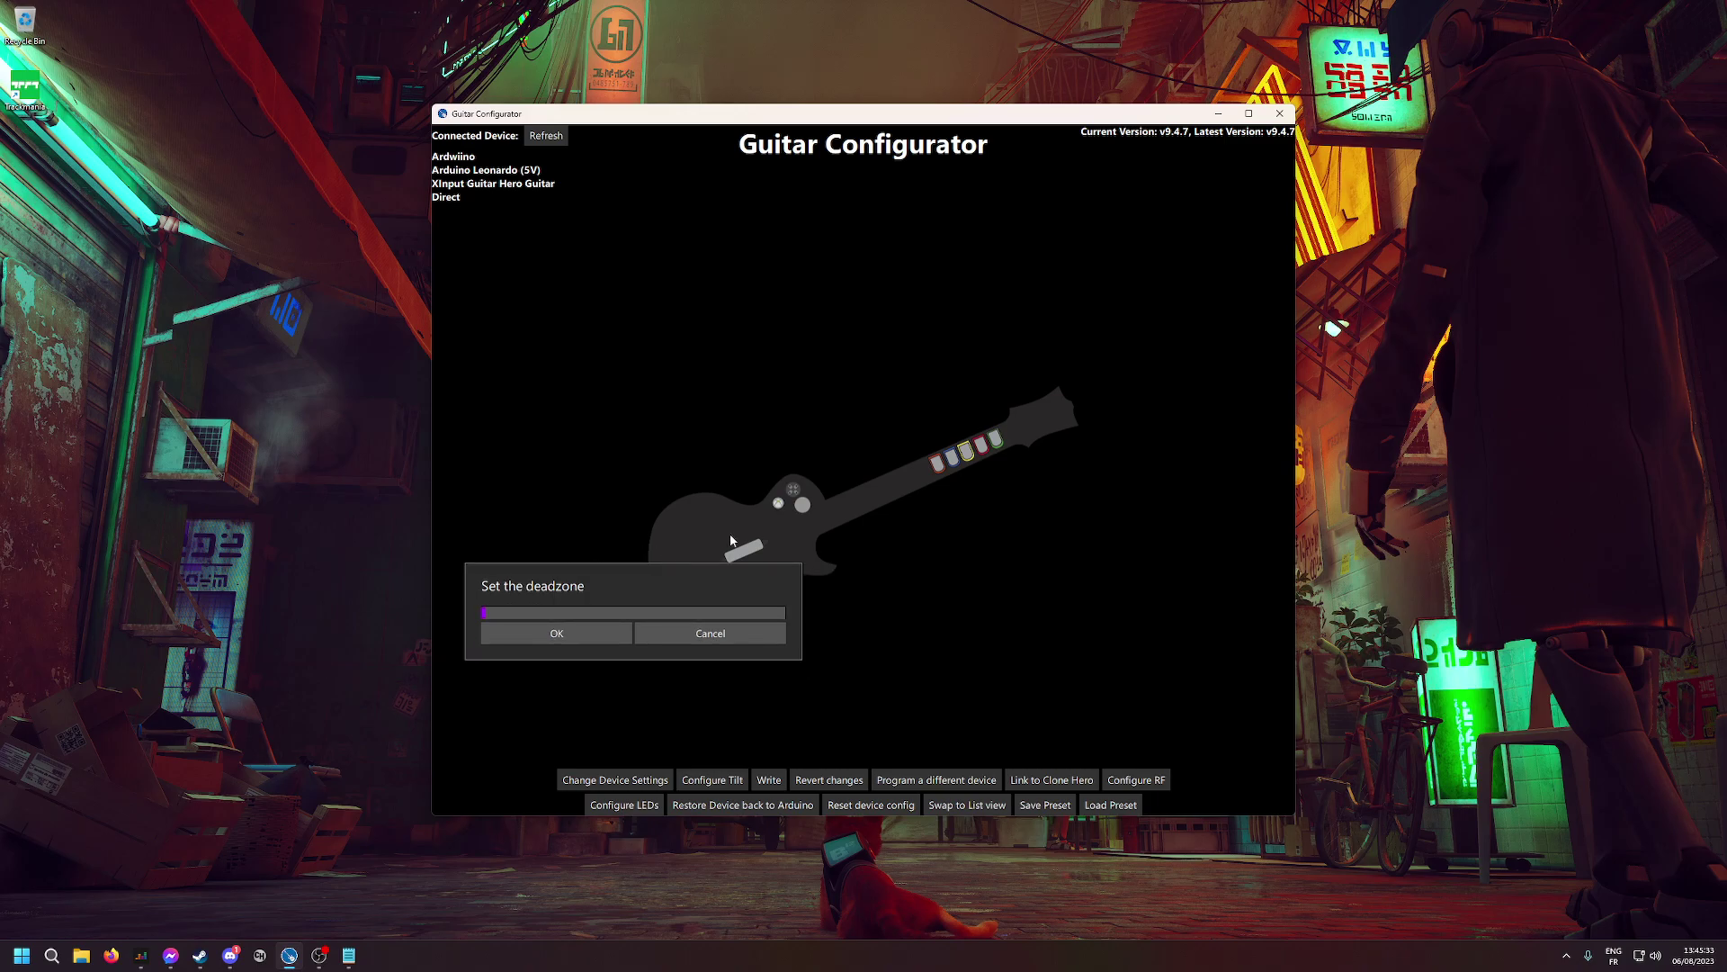
- Redo the whammy calibration for minimum, maximum and deadzone, then write it to the guitar
key("Return")
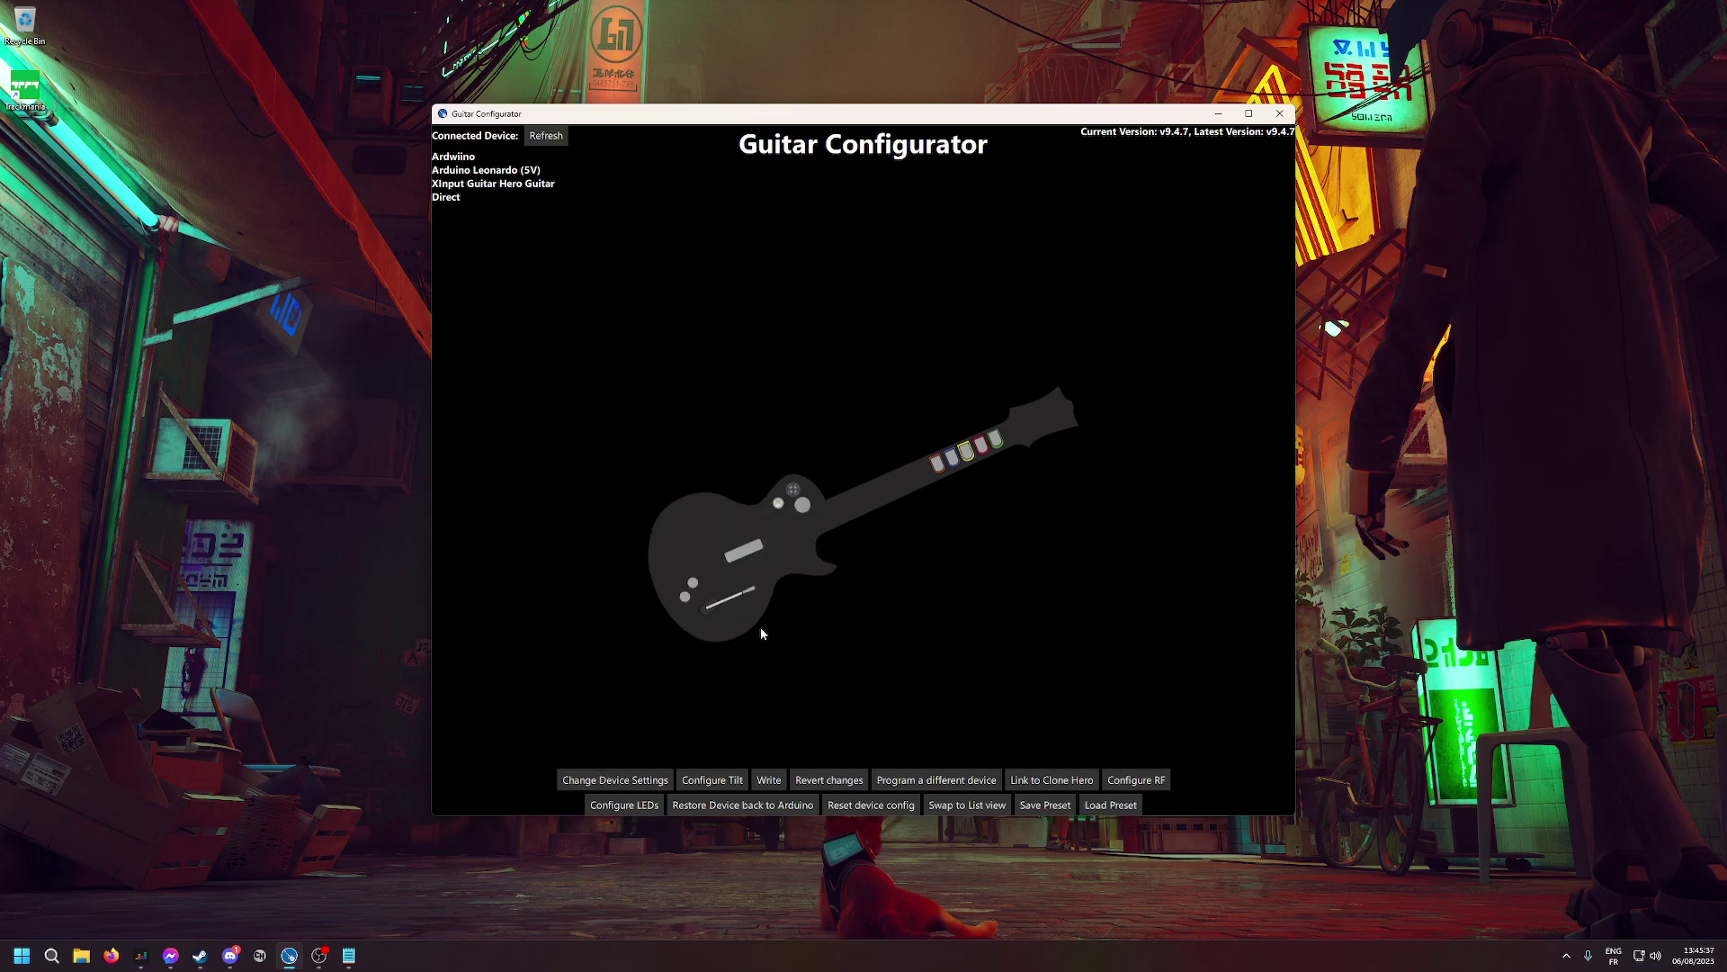
left_click(672, 673)
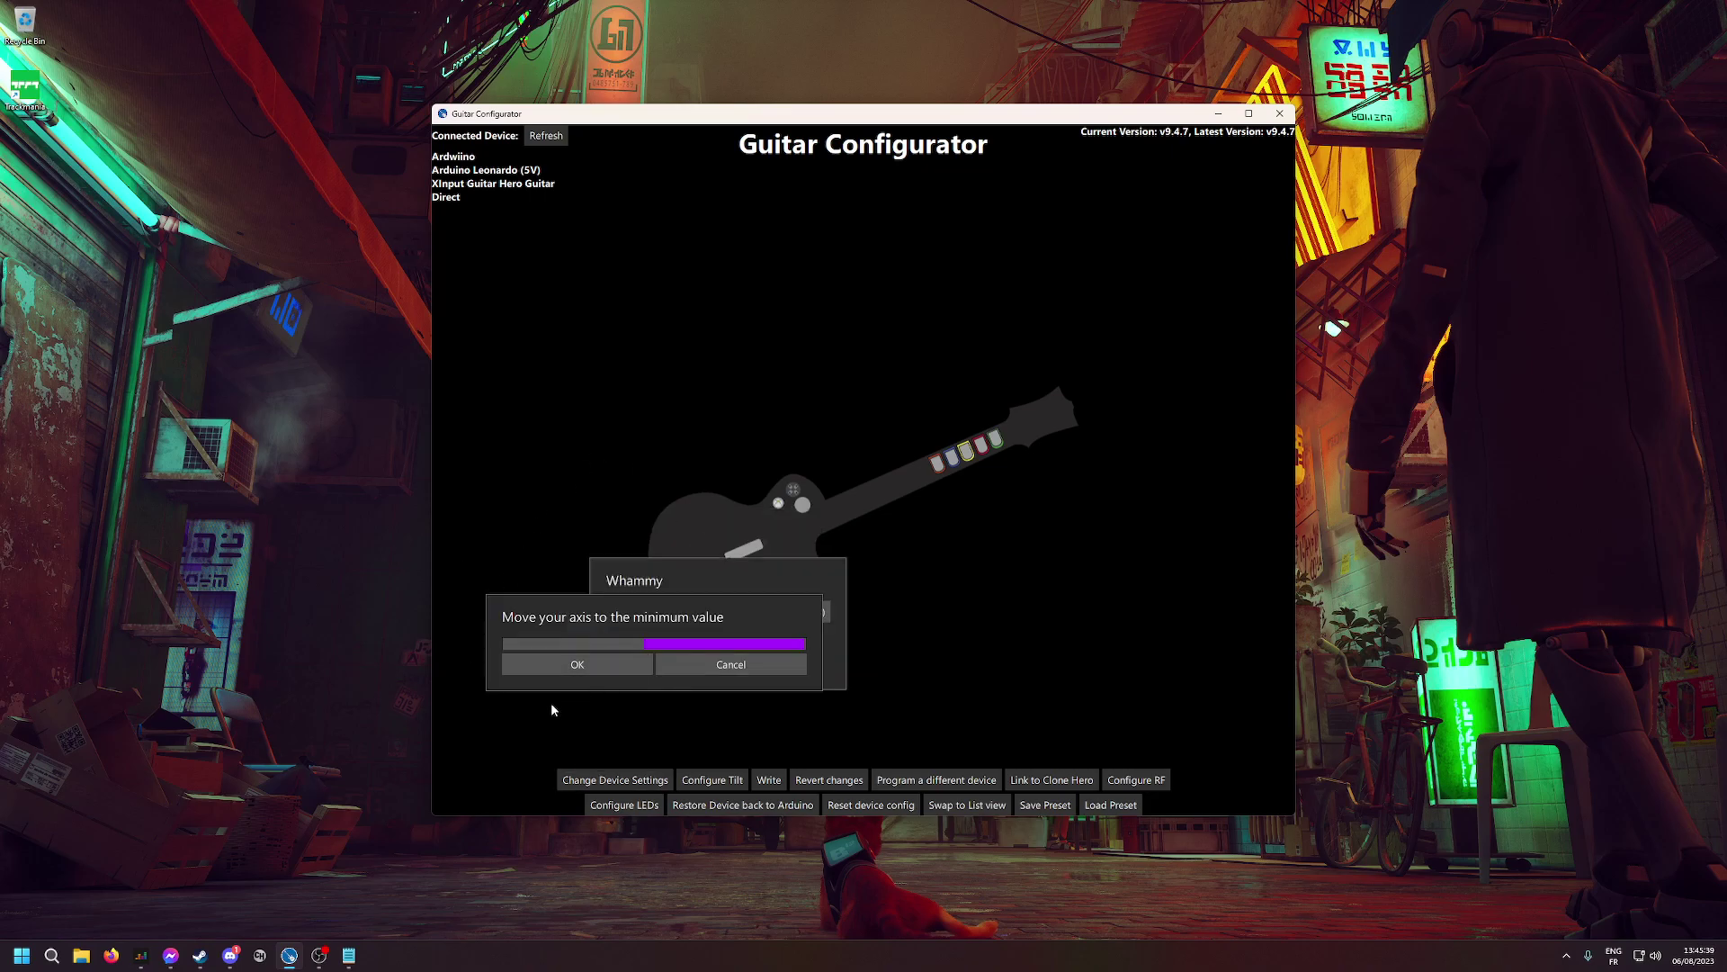
left_click(612, 666)
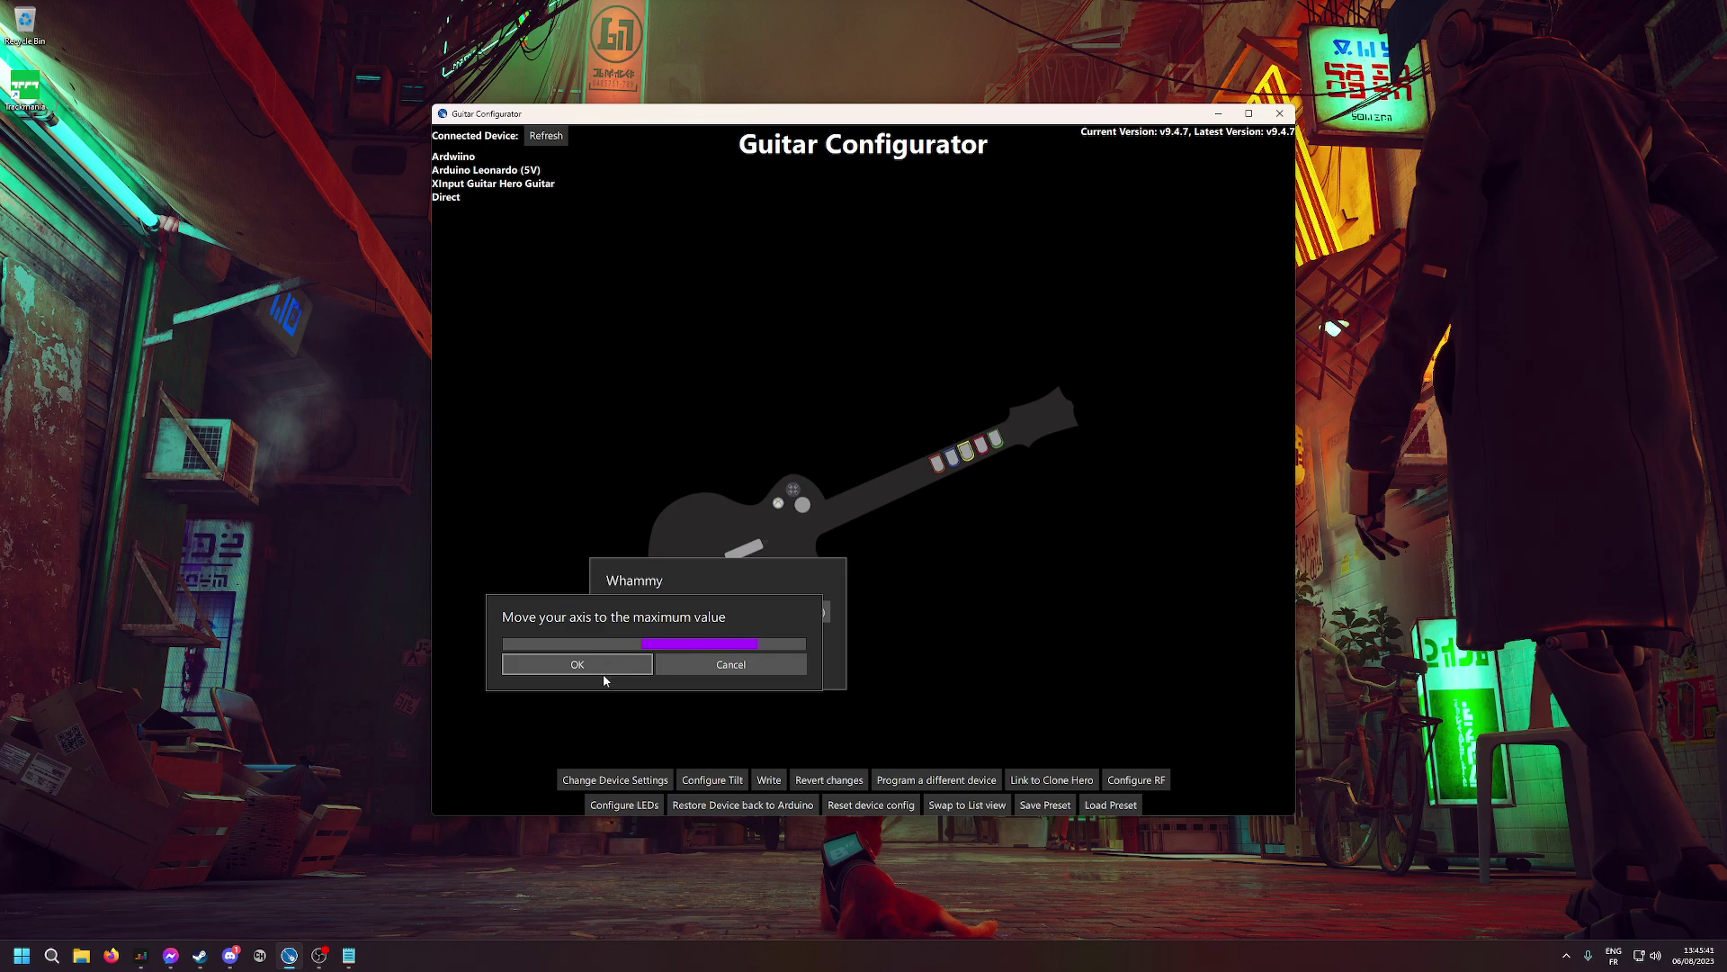
left_click(603, 671)
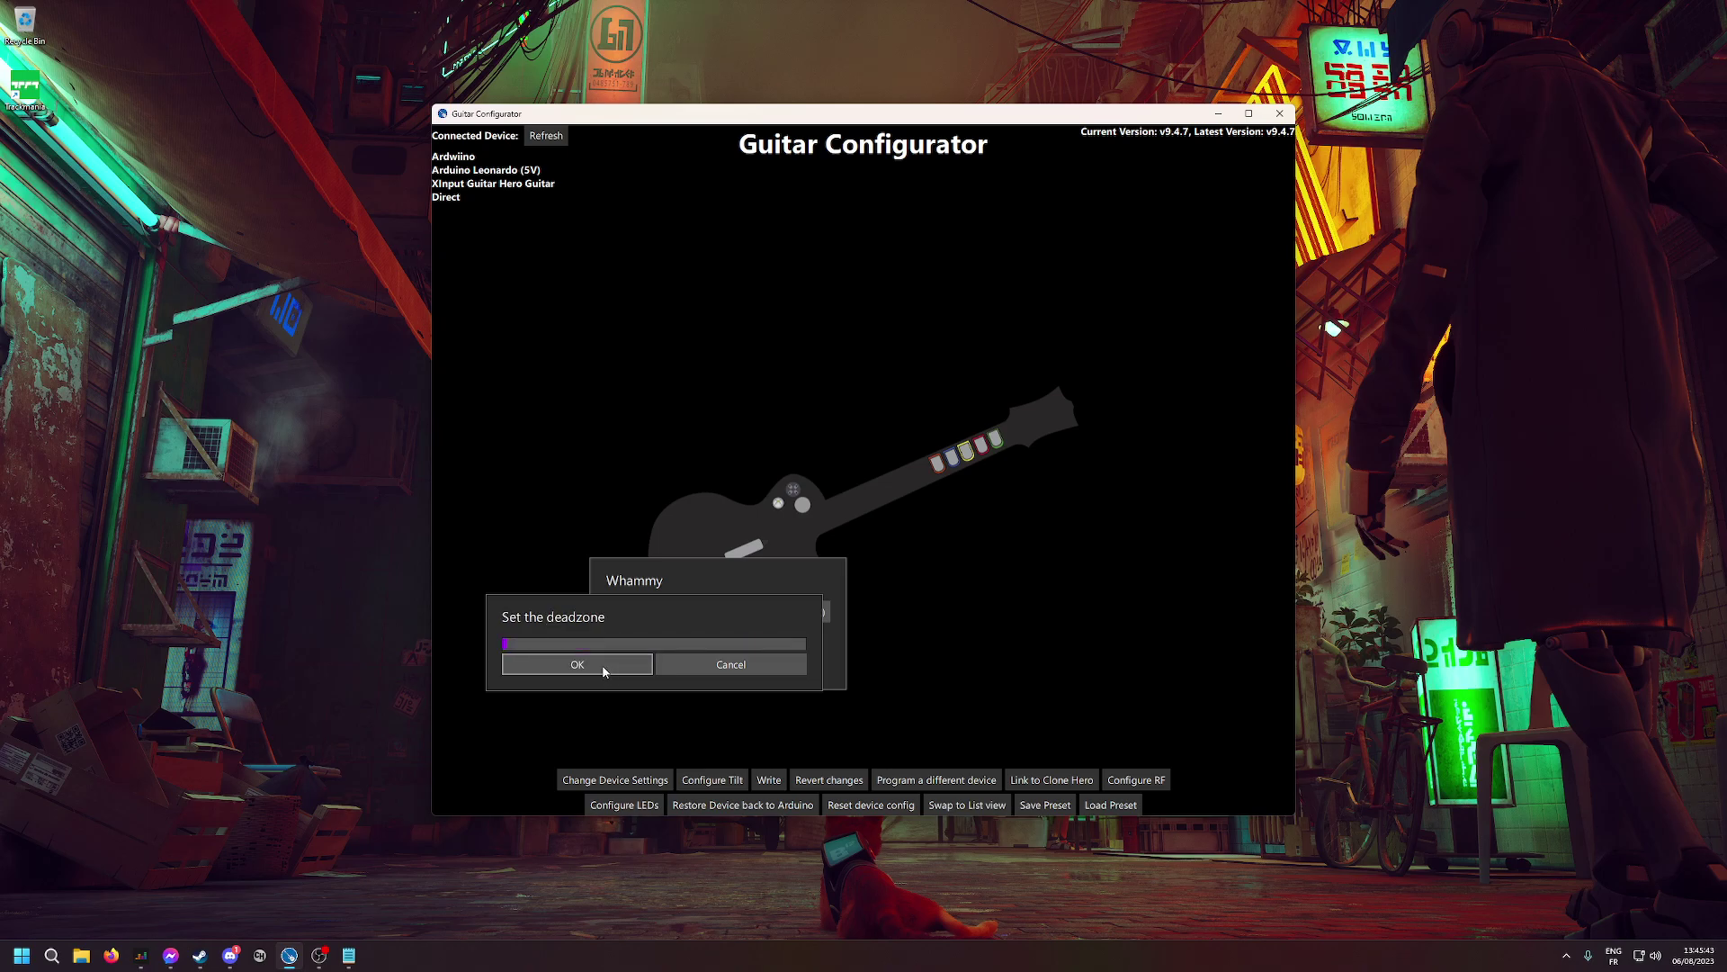
left_click(568, 671)
left_click(567, 670)
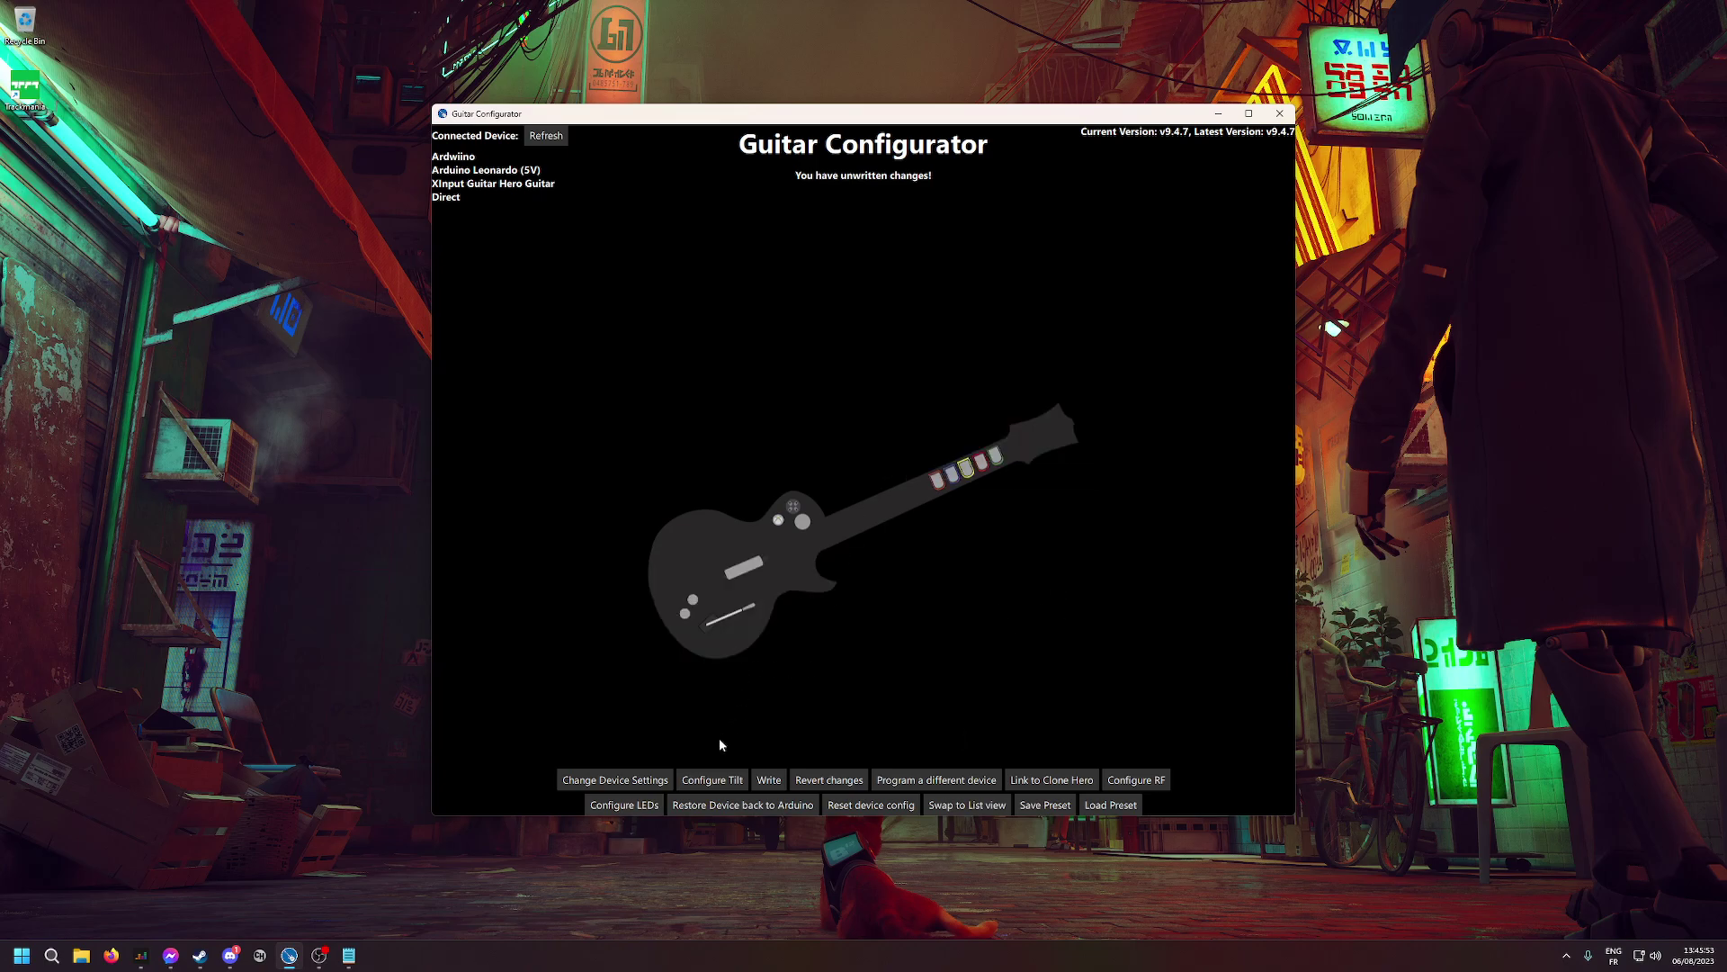
left_click(773, 783)
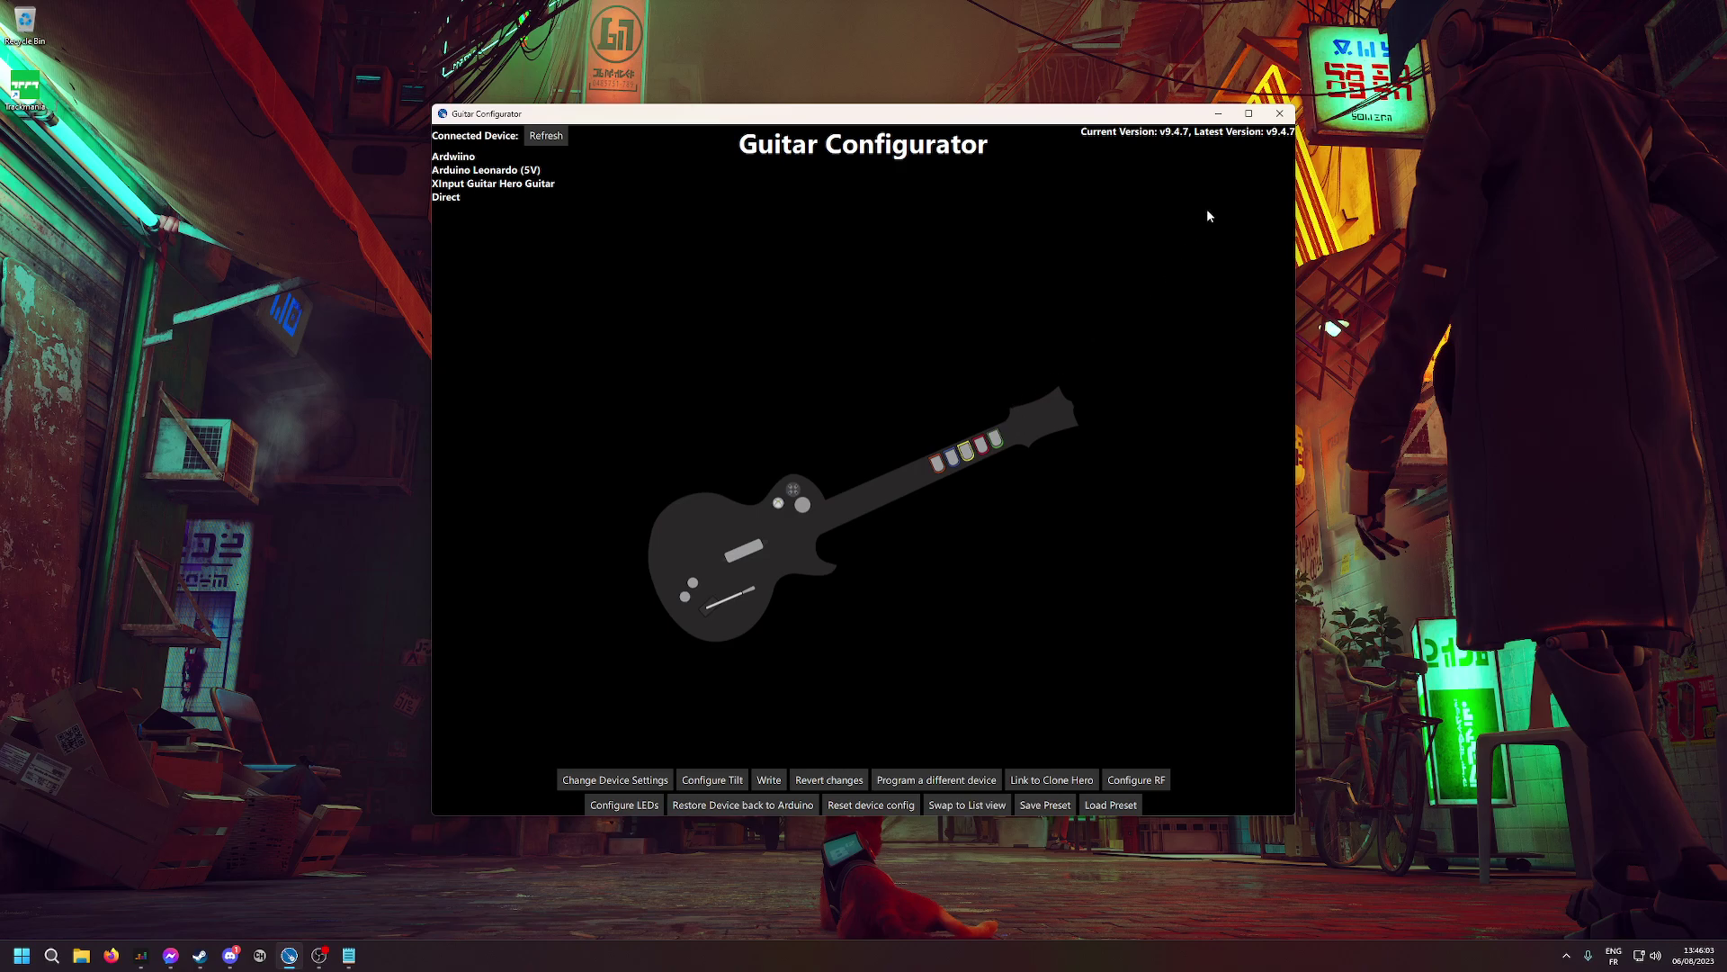
- Close Guitar Configurator and launch Clone Hero from the taskbar
left_click(1279, 113)
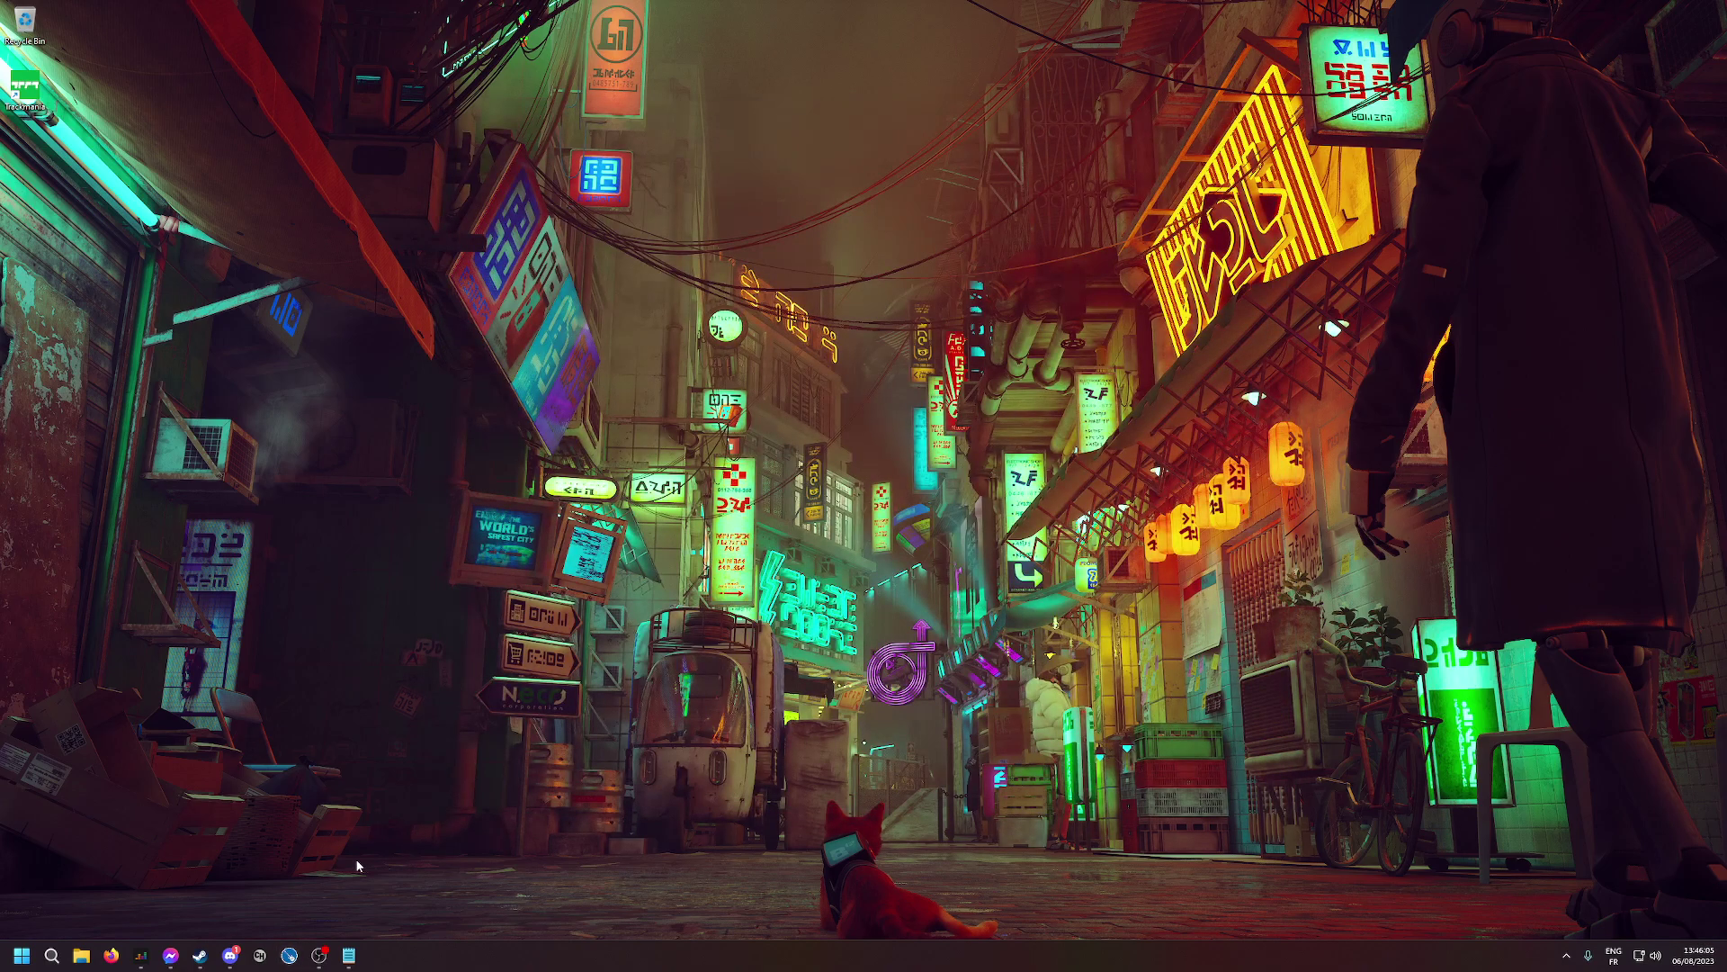
left_click(258, 954)
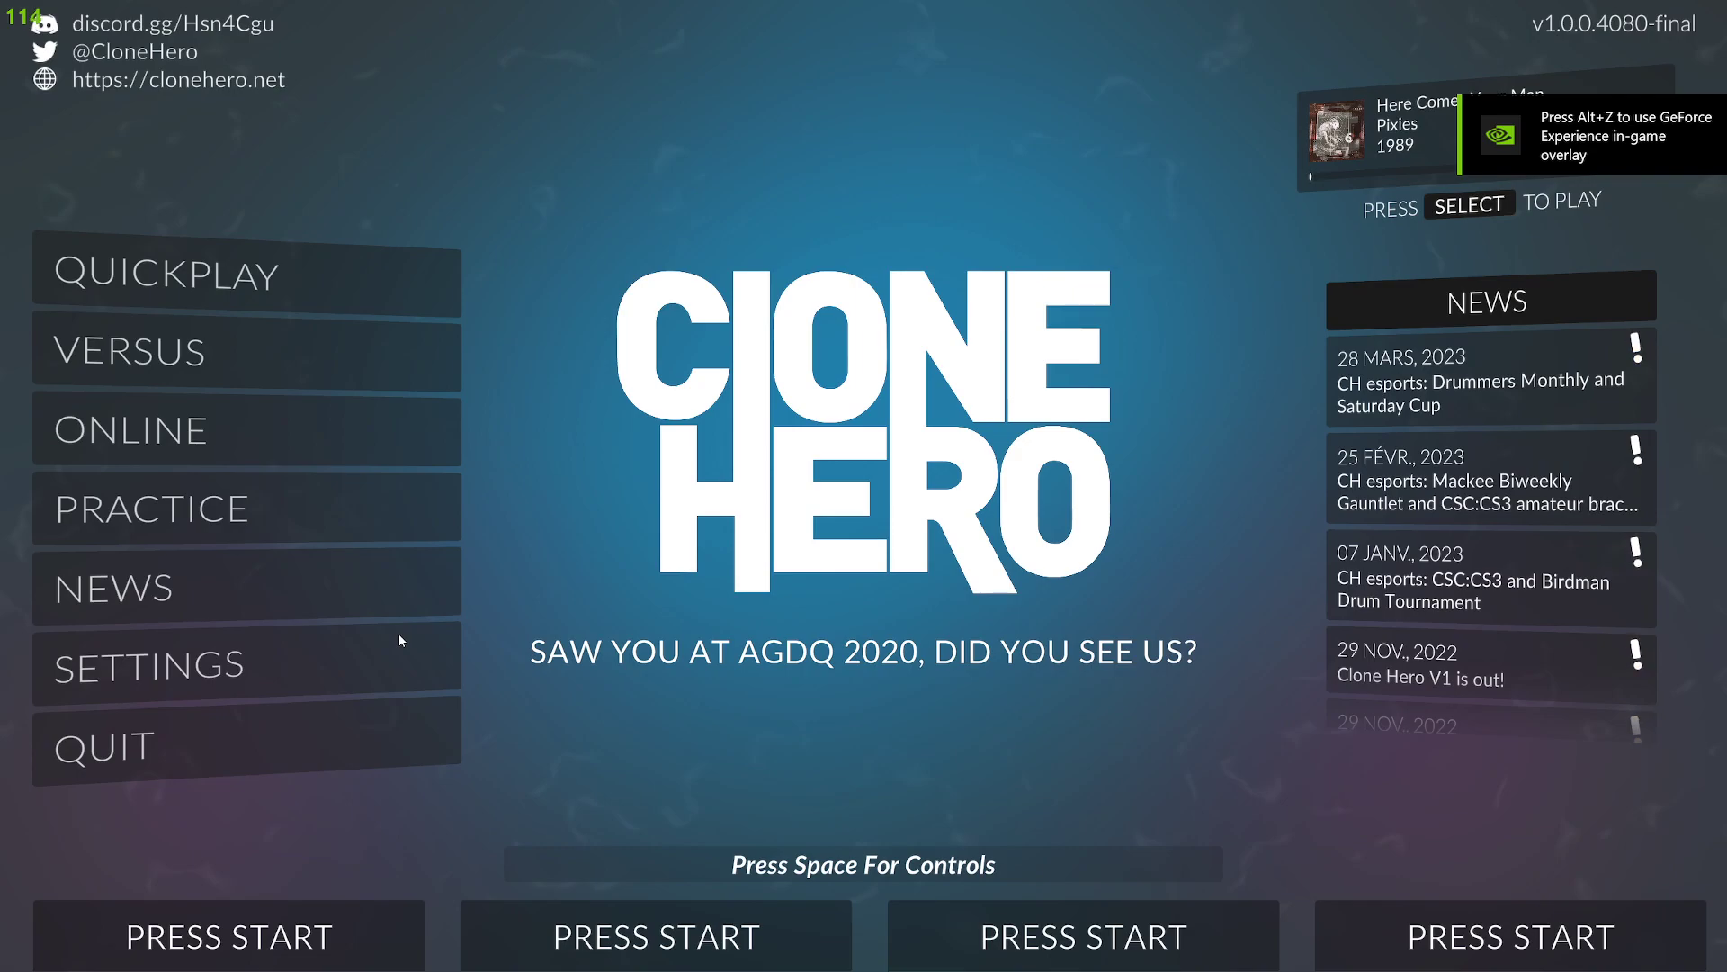
- In Controls, assign the XInput GuitarAlternate 1 guitar to Player1, moving it from Player2
key("space")
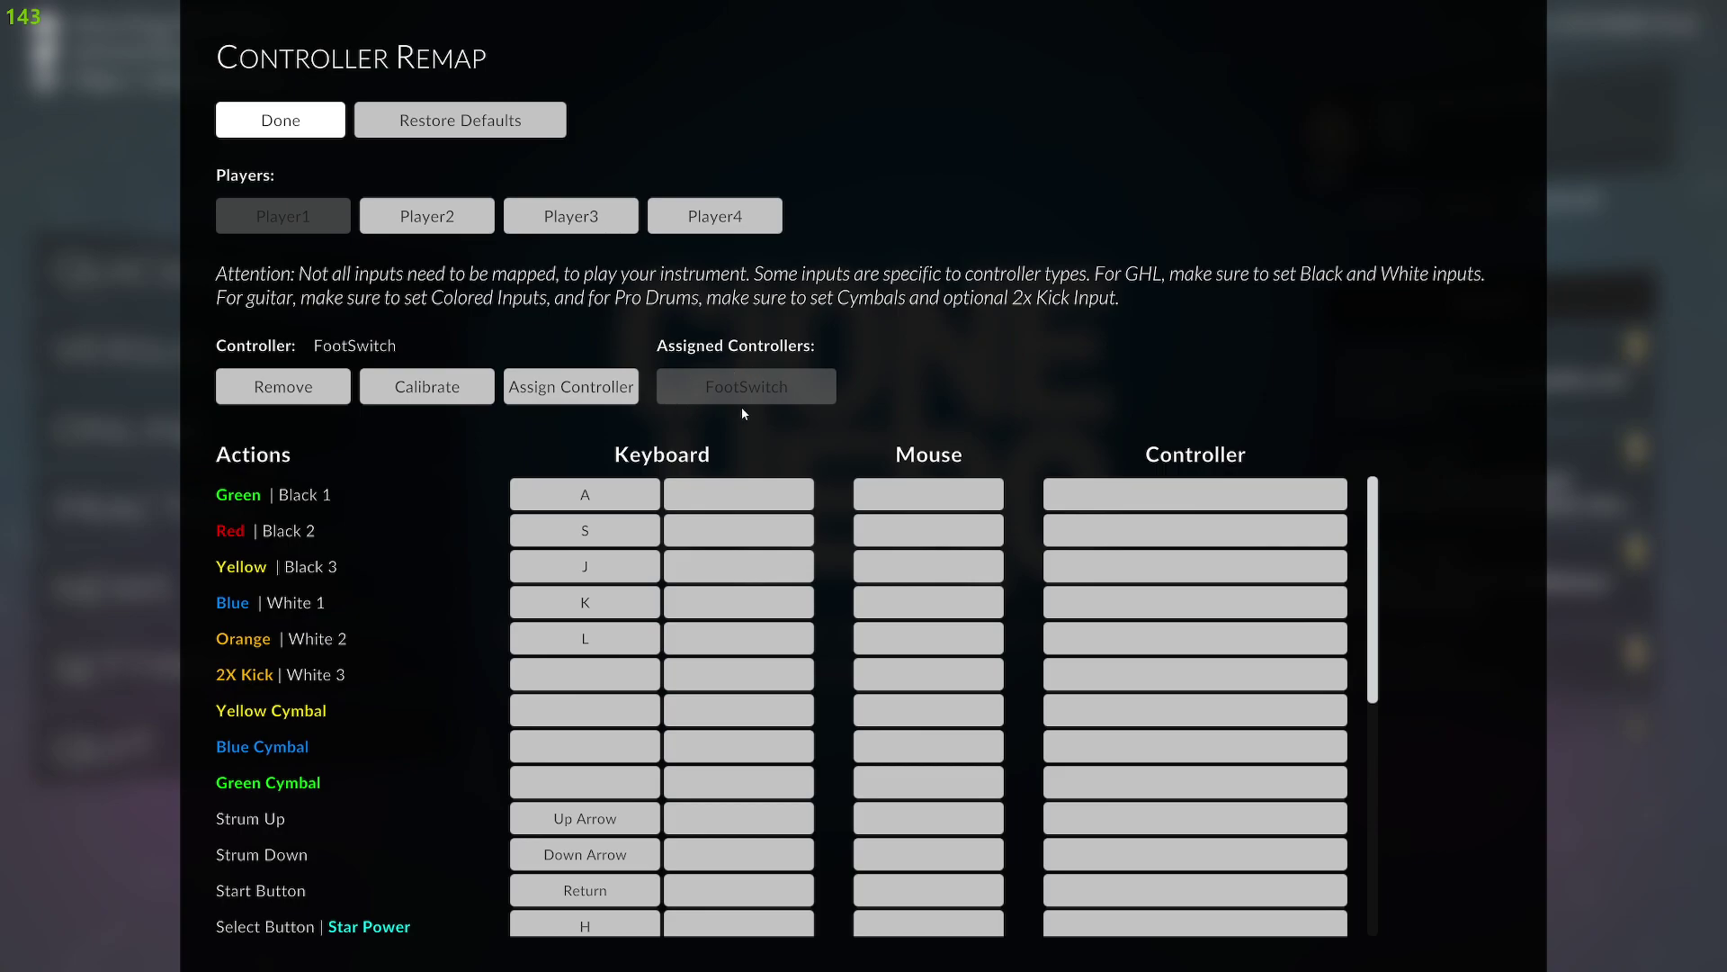
left_click(563, 394)
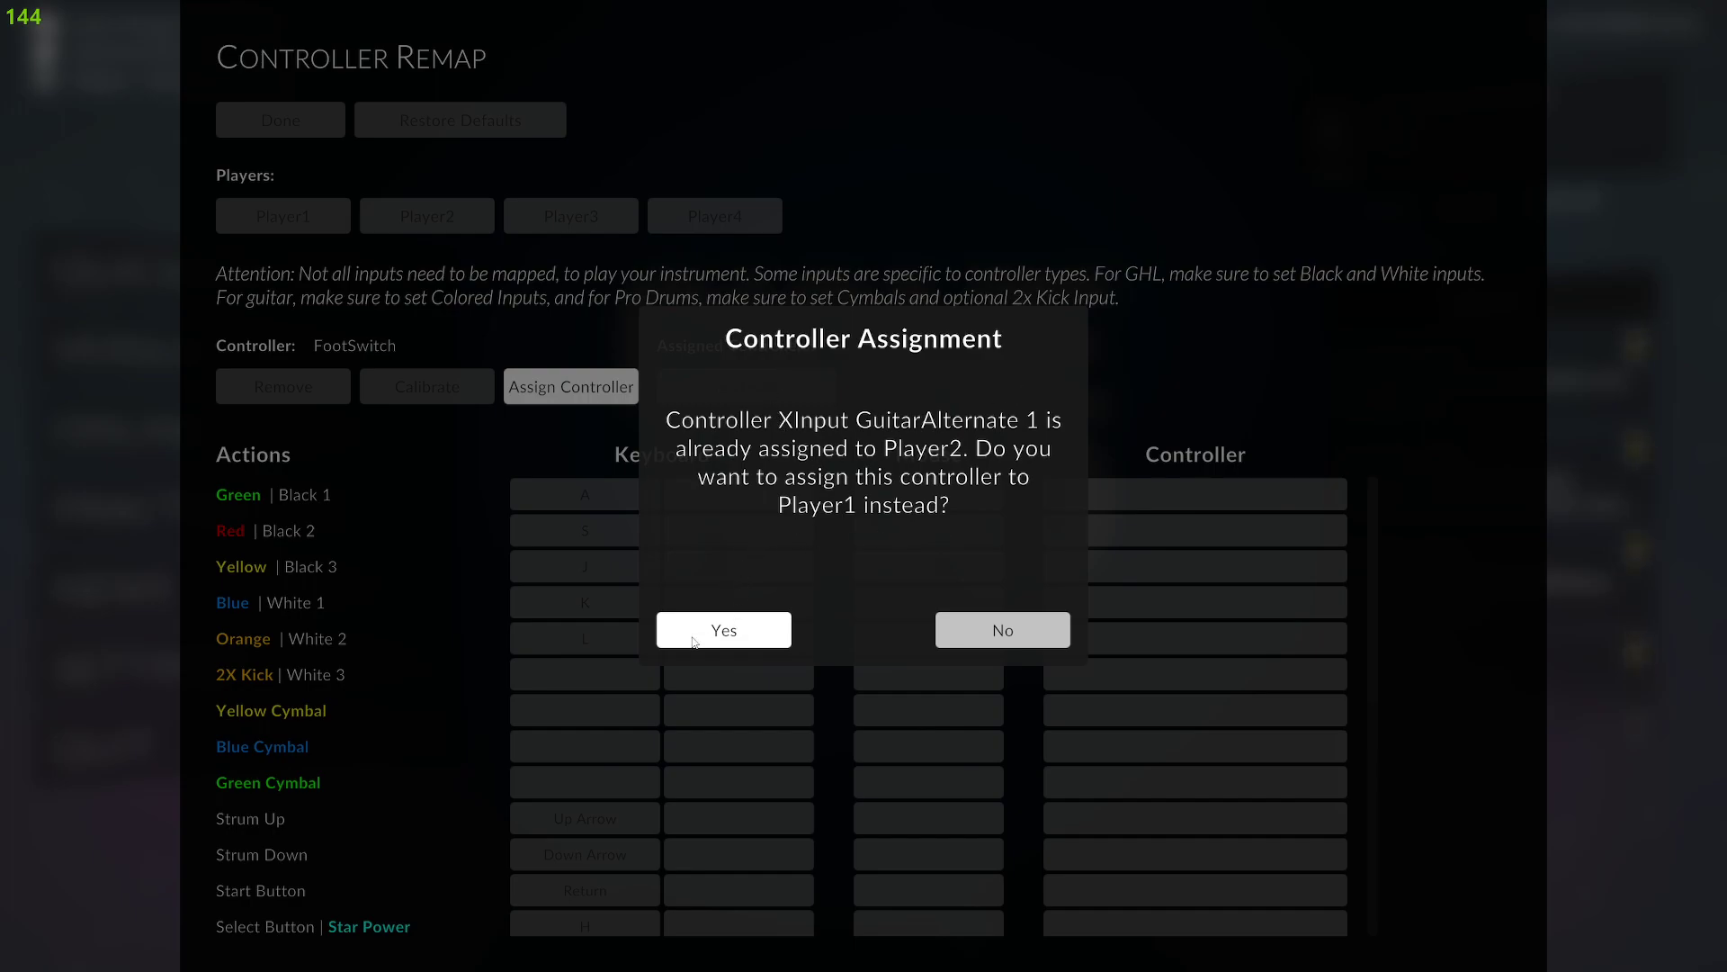
left_click(720, 637)
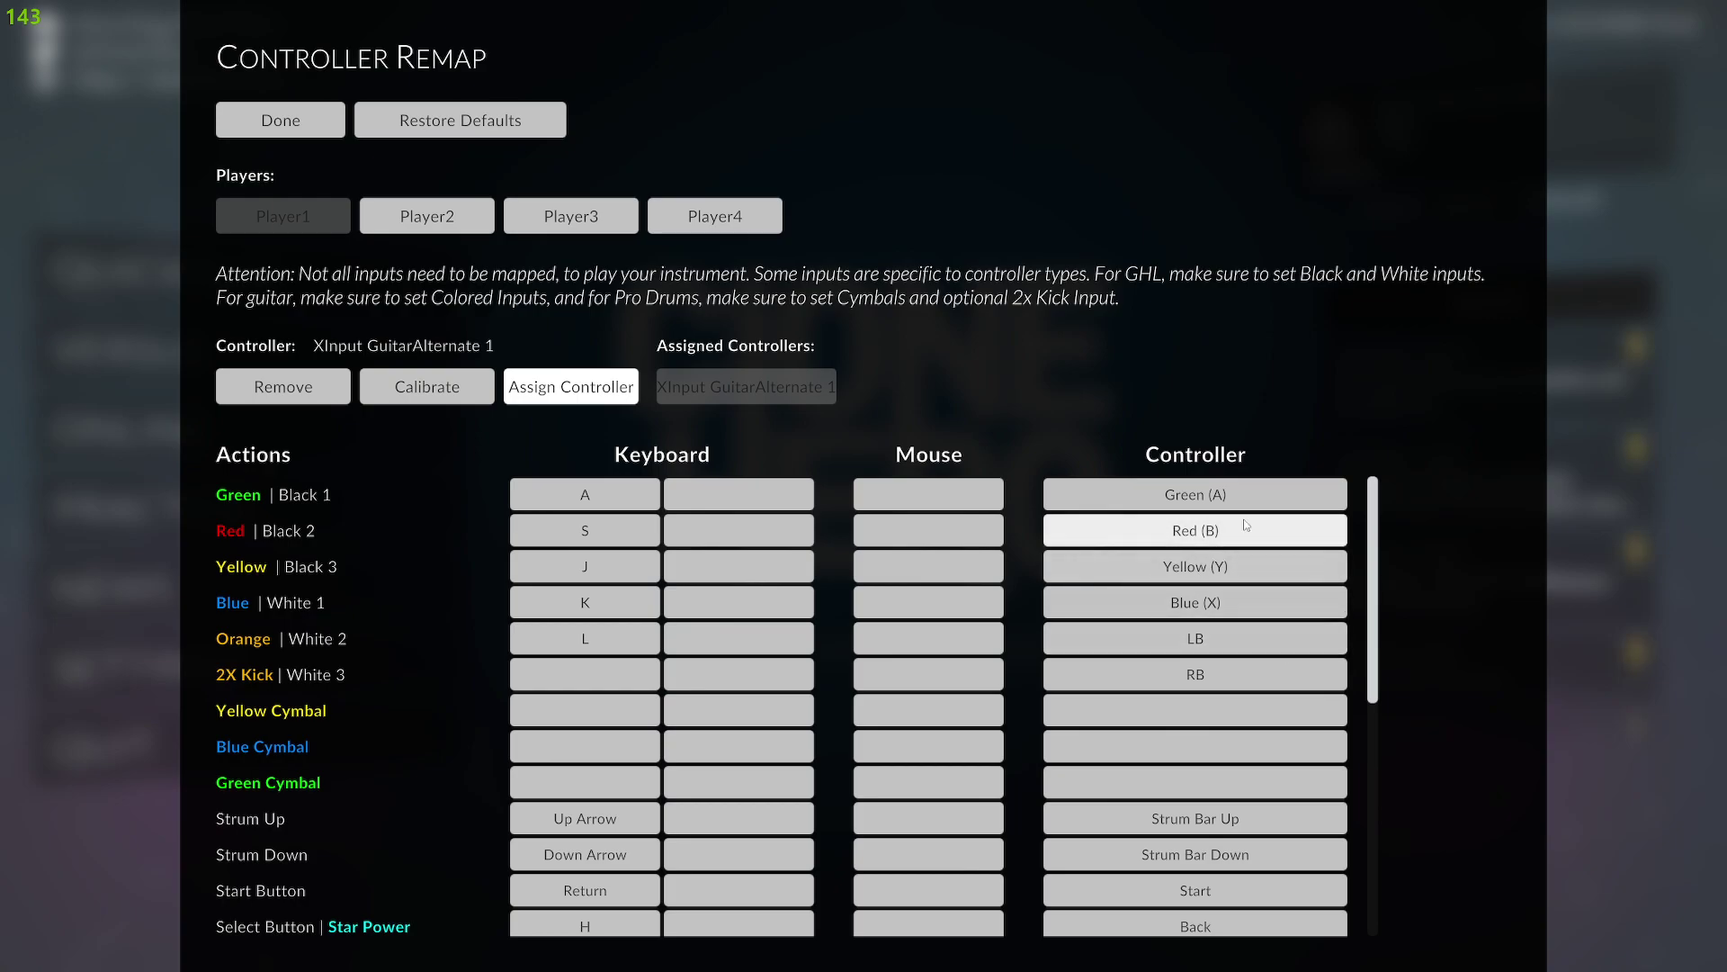
- Rebind the Green fret of Player1's XInput guitar mapping to Green (A)
scroll(1241, 666, "down", 1)
scroll(1241, 521, "up", 1)
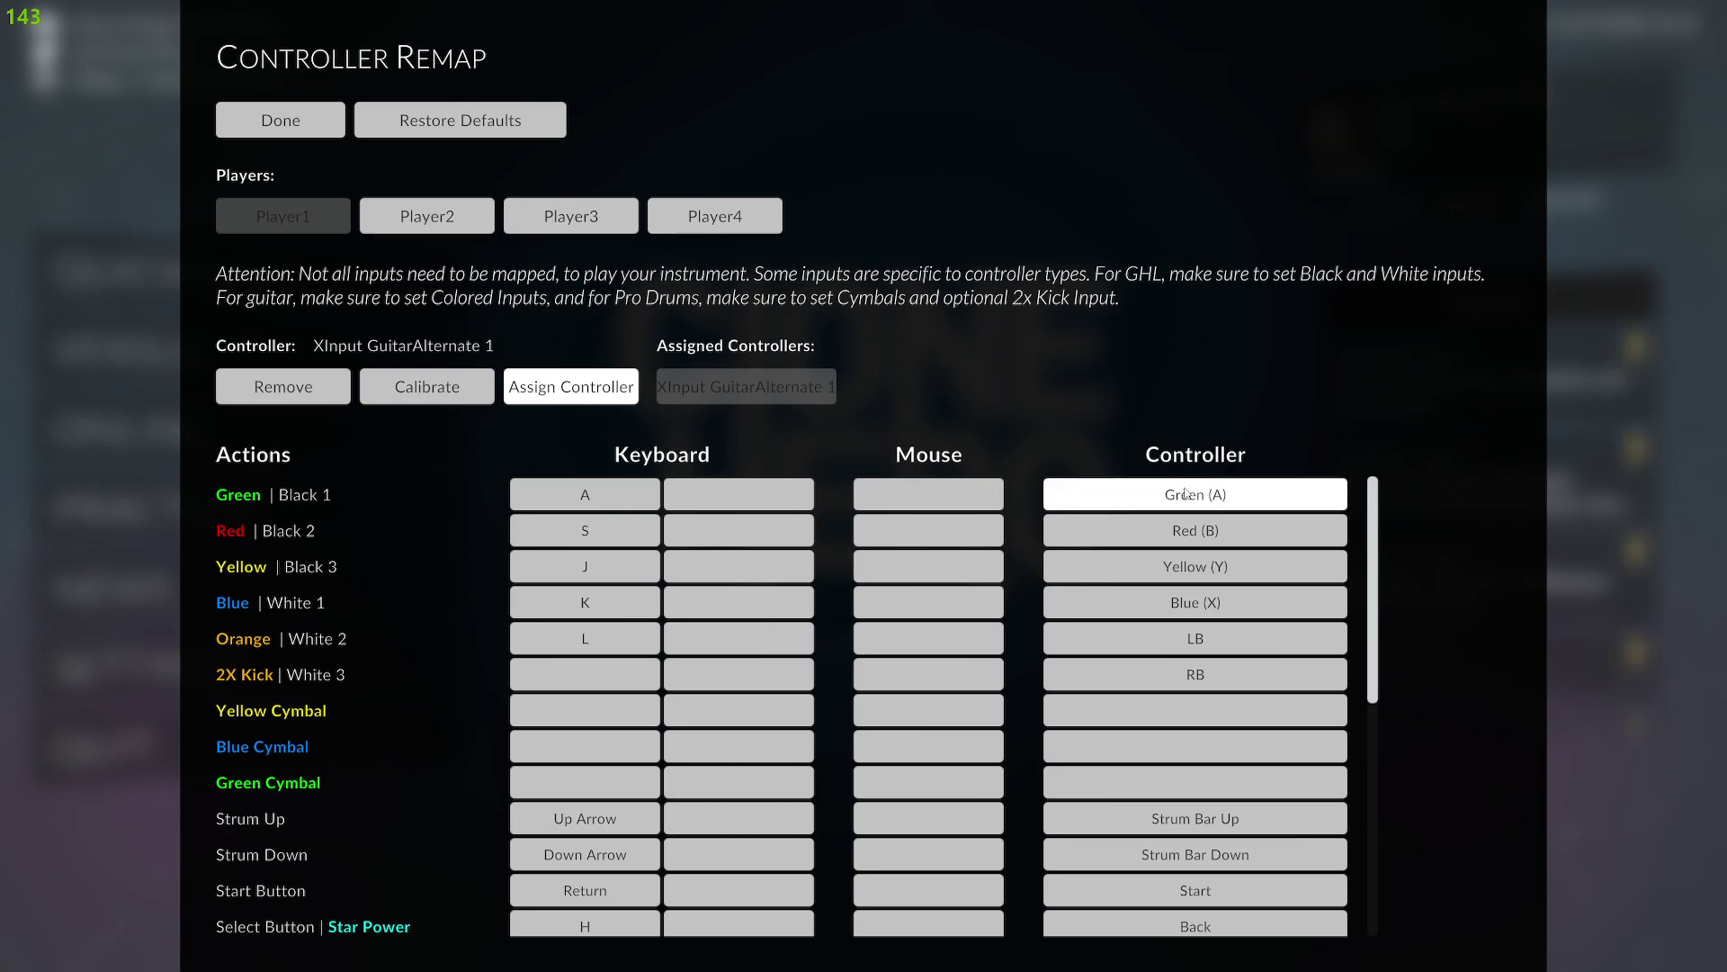
left_click(1130, 496)
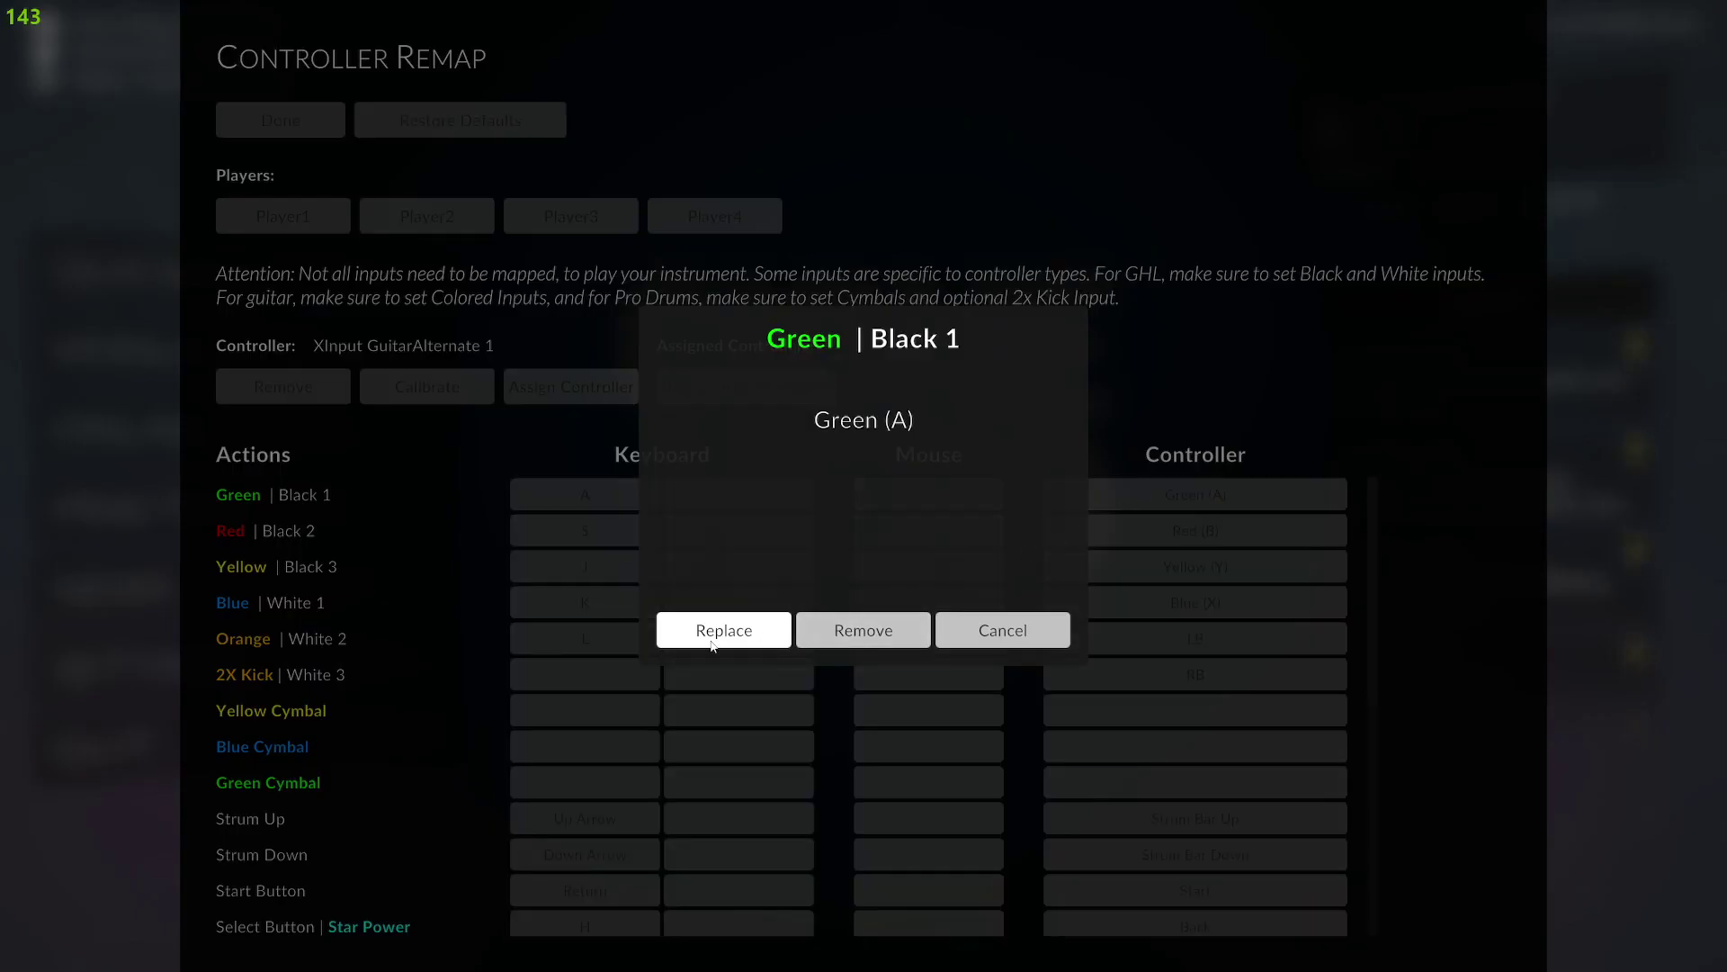
left_click(711, 640)
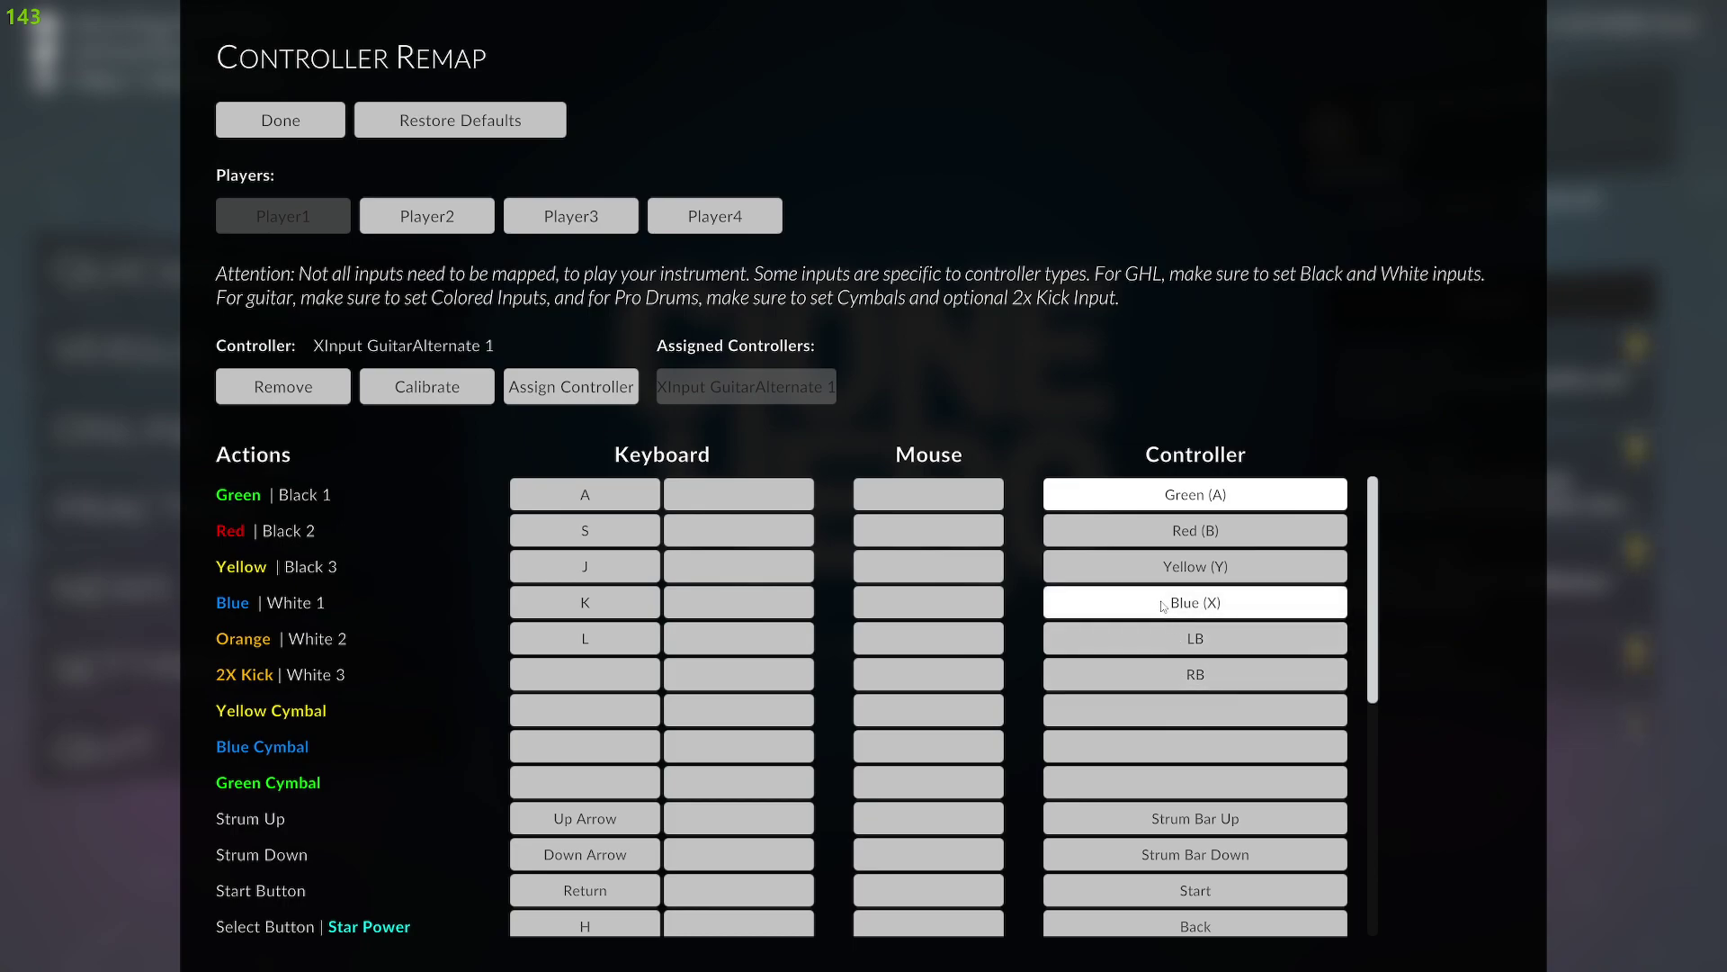
- Scroll down through the remaining bindings to check Tilt Axis and Whammy Axis
scroll(1201, 886, "down", 1)
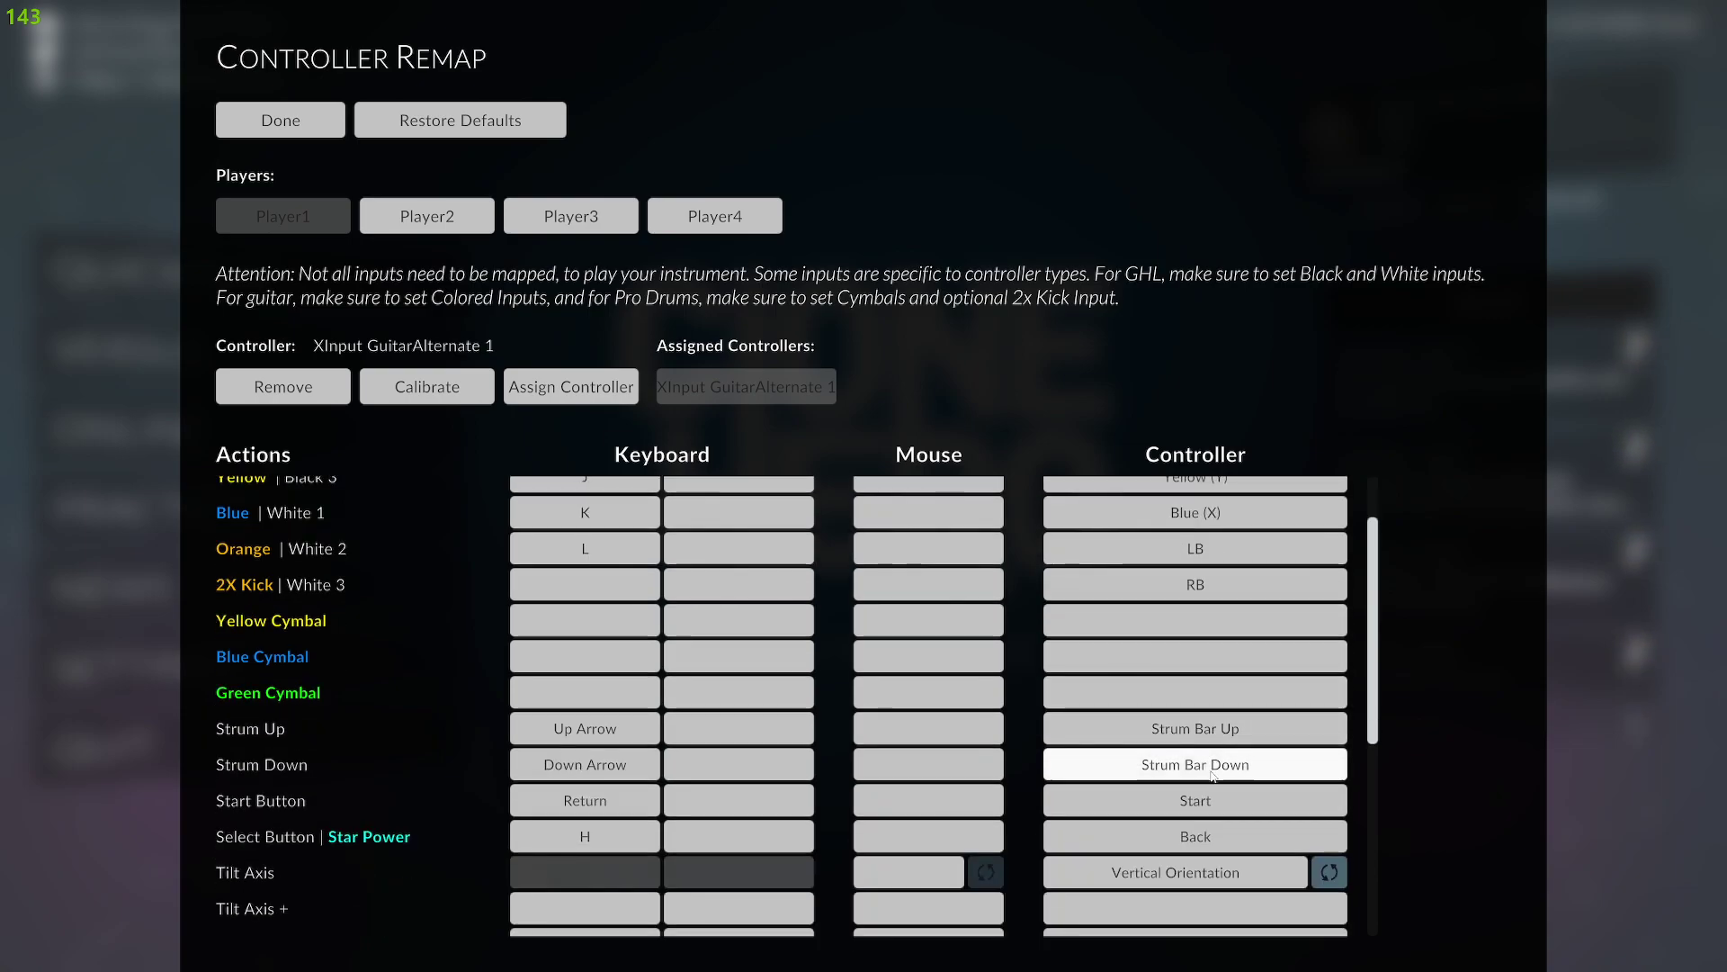
scroll(1204, 884, "down", 2)
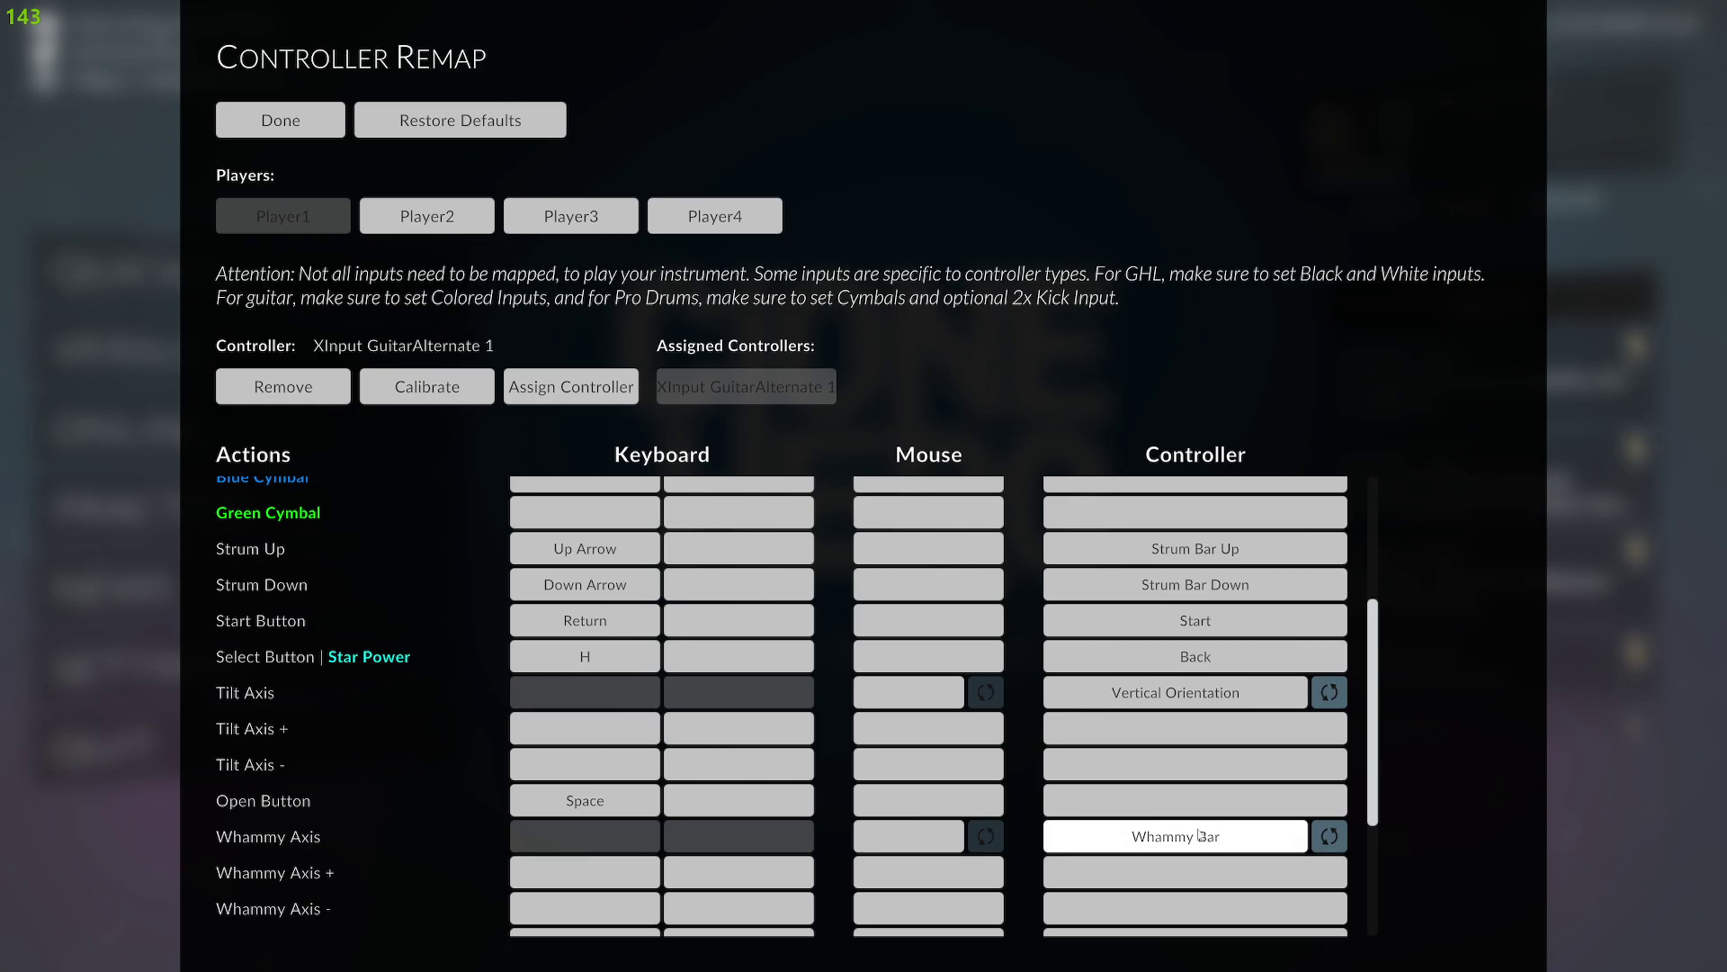
scroll(1295, 855, "down", 2)
scroll(1298, 855, "down", 1)
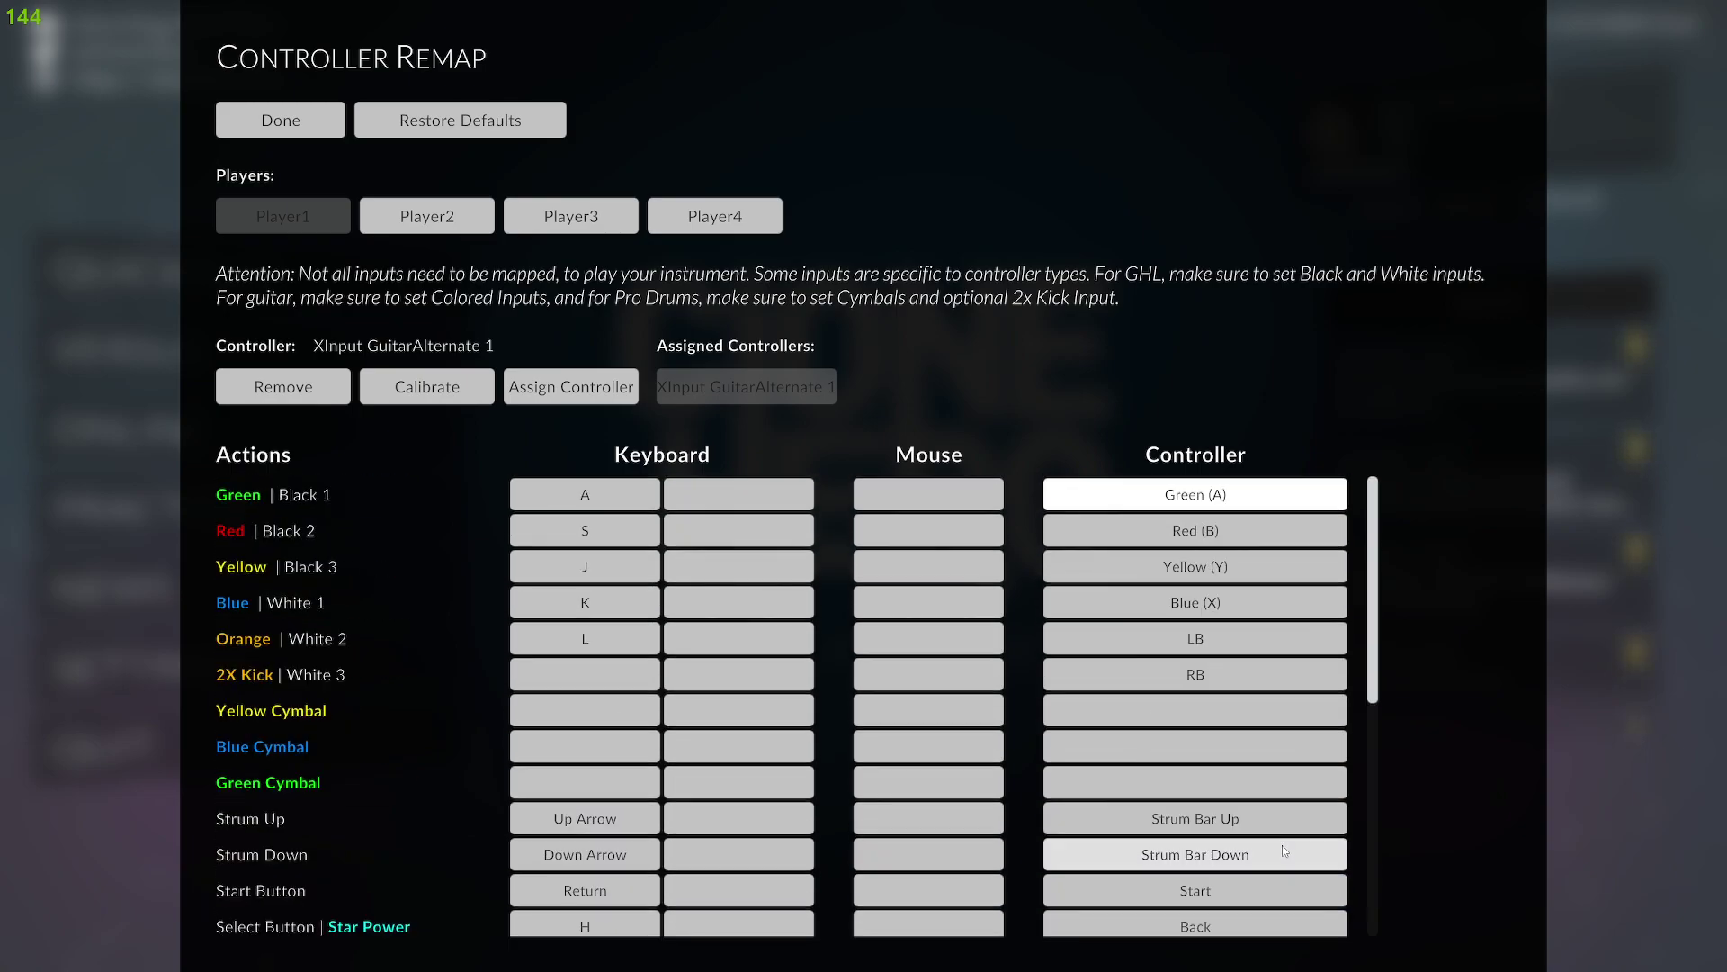
- Leave Controller Remap and join as player 1 with a guitar profile
left_click(281, 120)
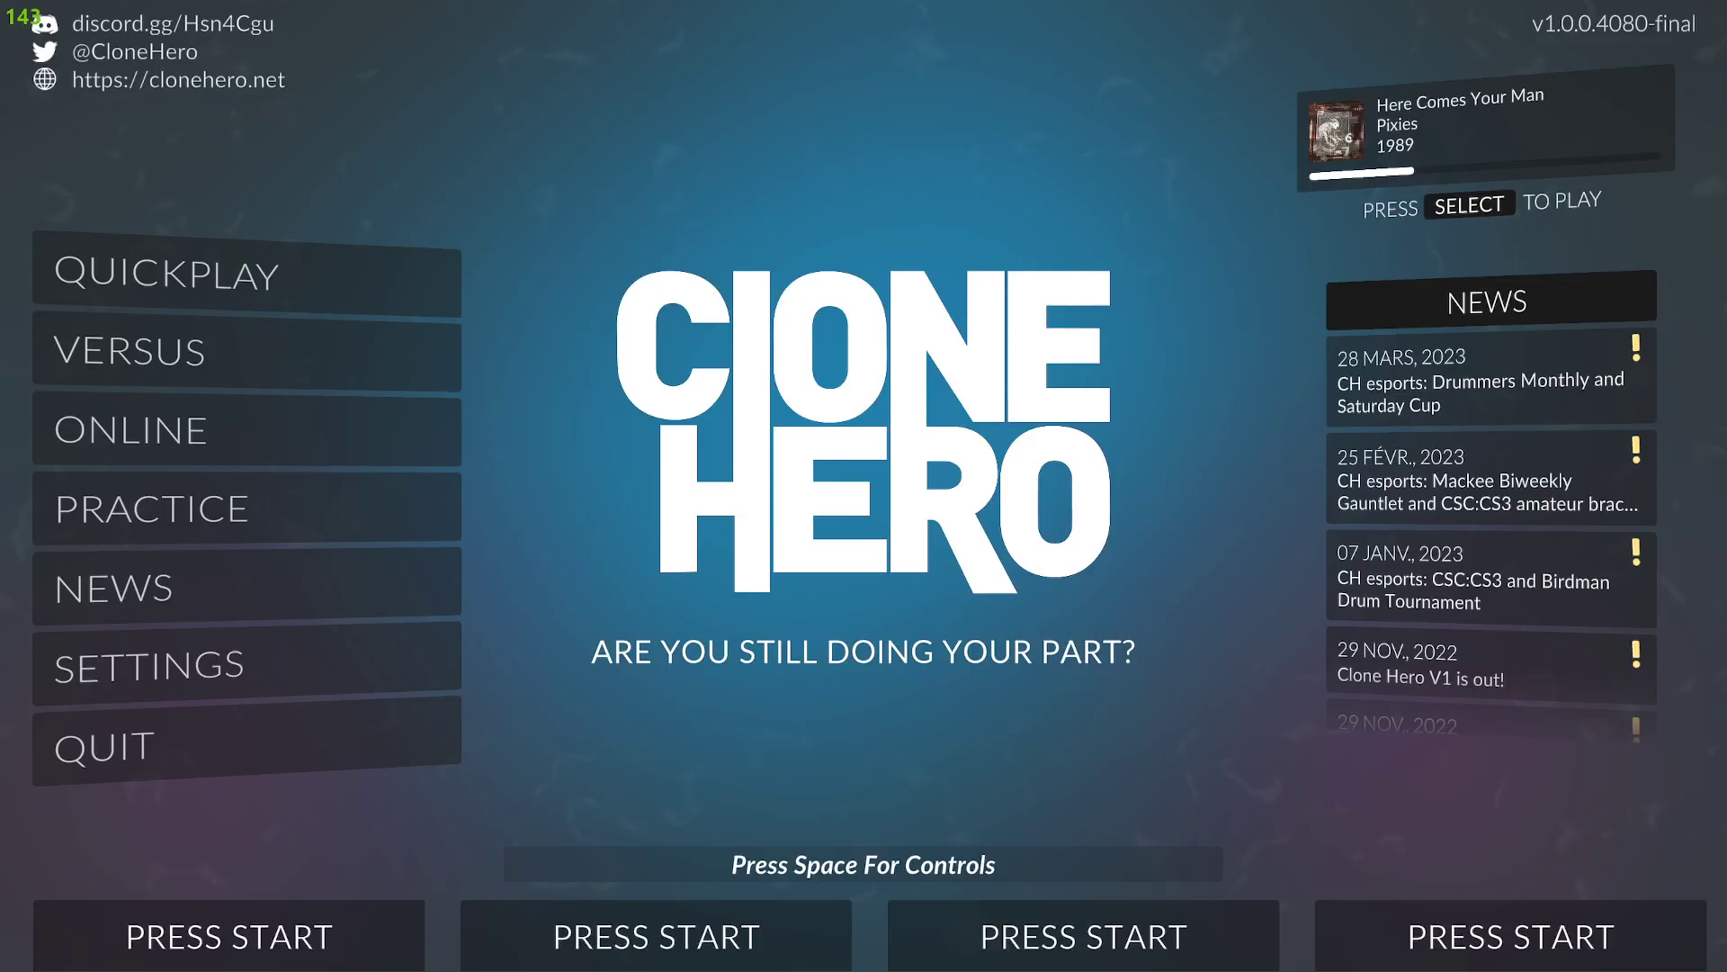
key("Return")
key("Return")
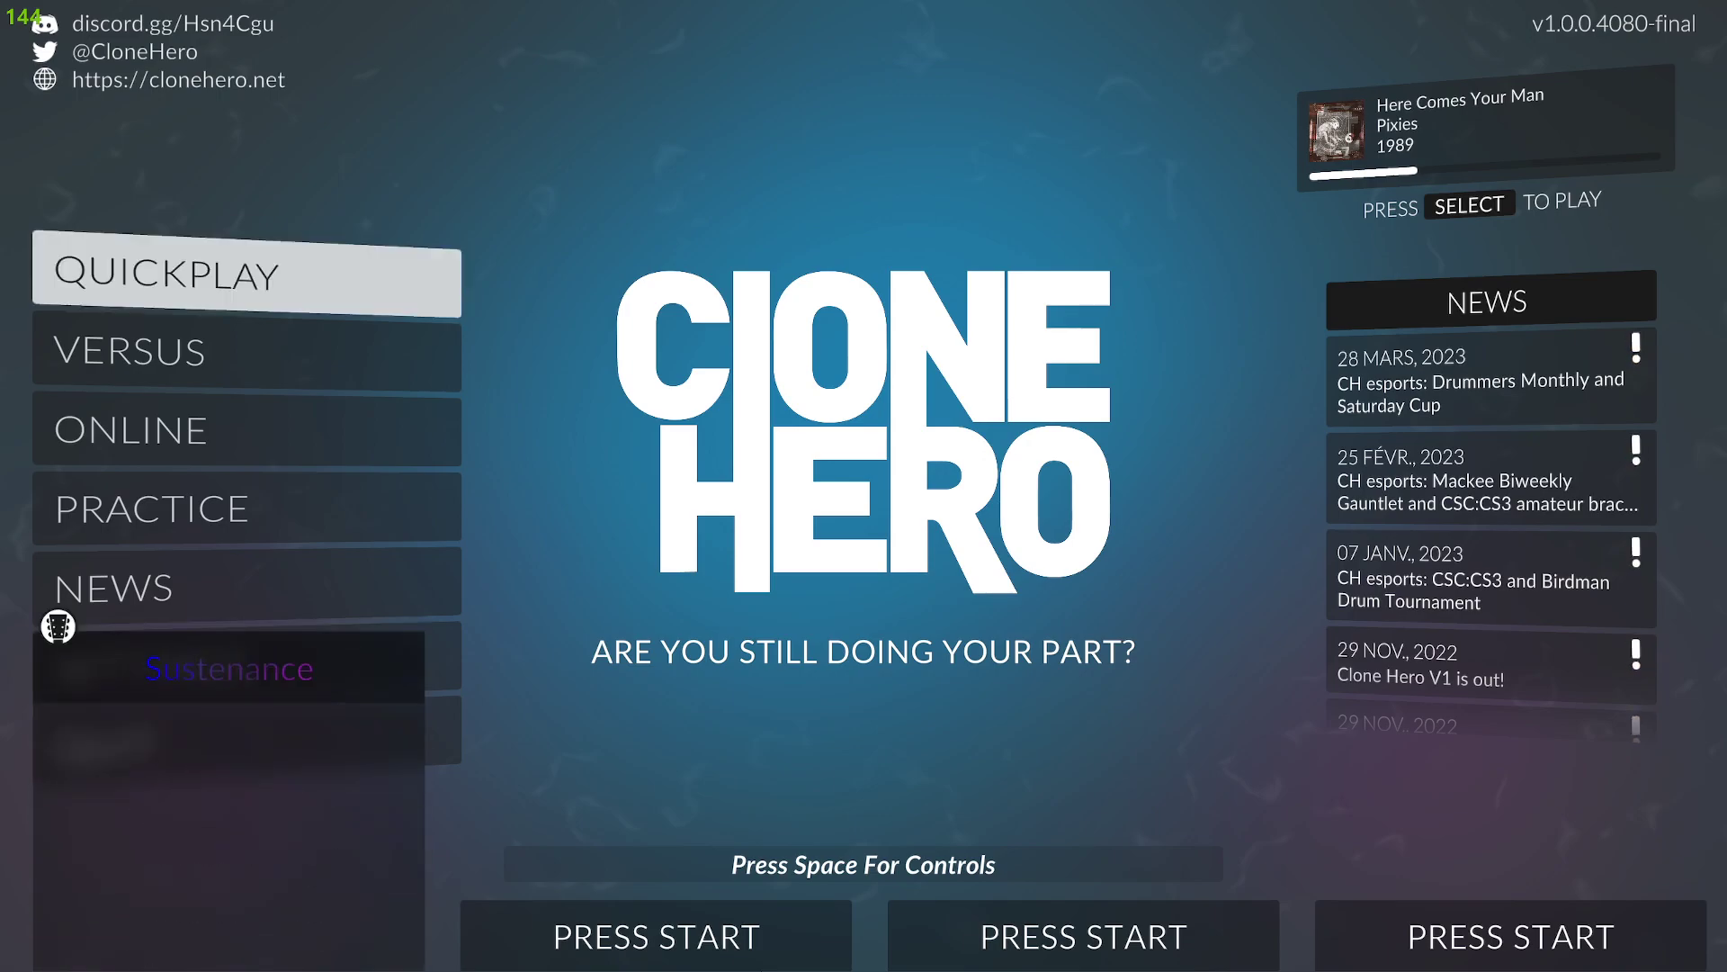
key("Return")
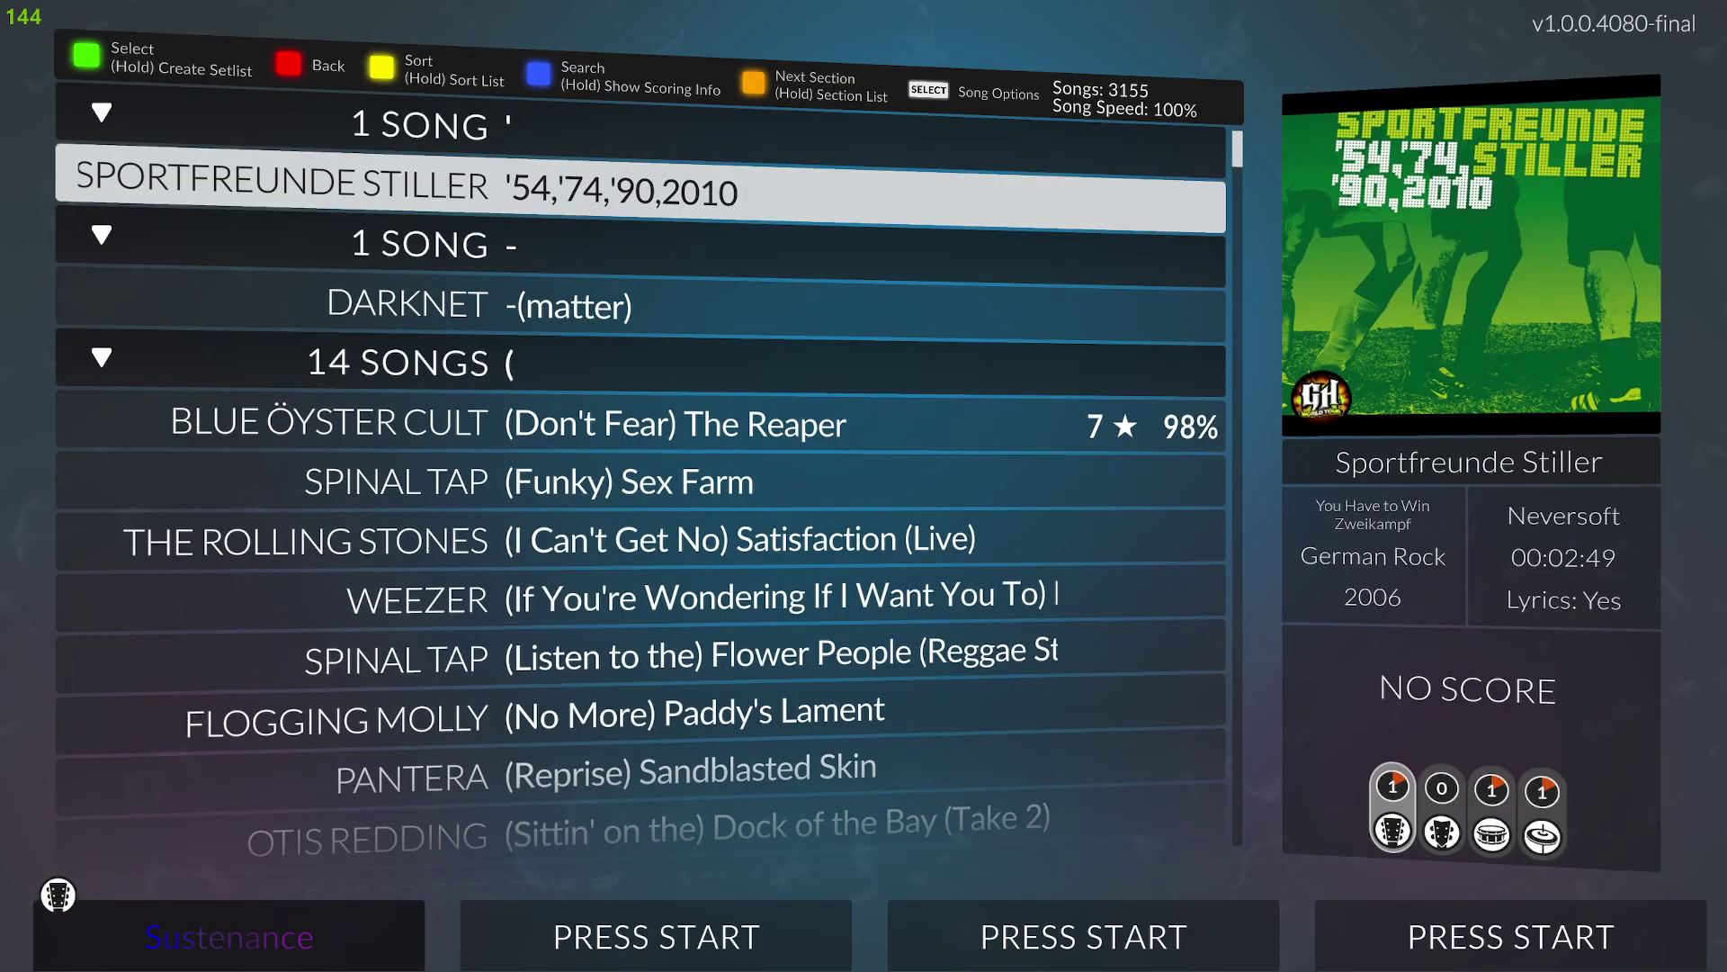
- Sort songs by Percentage and start Prototype's The Way It Ends on Lead Guitar Expert
key("3")
key("Down")
key("Down")
key("Down")
key("Down")
key("Down")
key("Down")
key("Down")
key("Down")
key("Down")
key("Down")
key("Down")
key("Down")
key("Down")
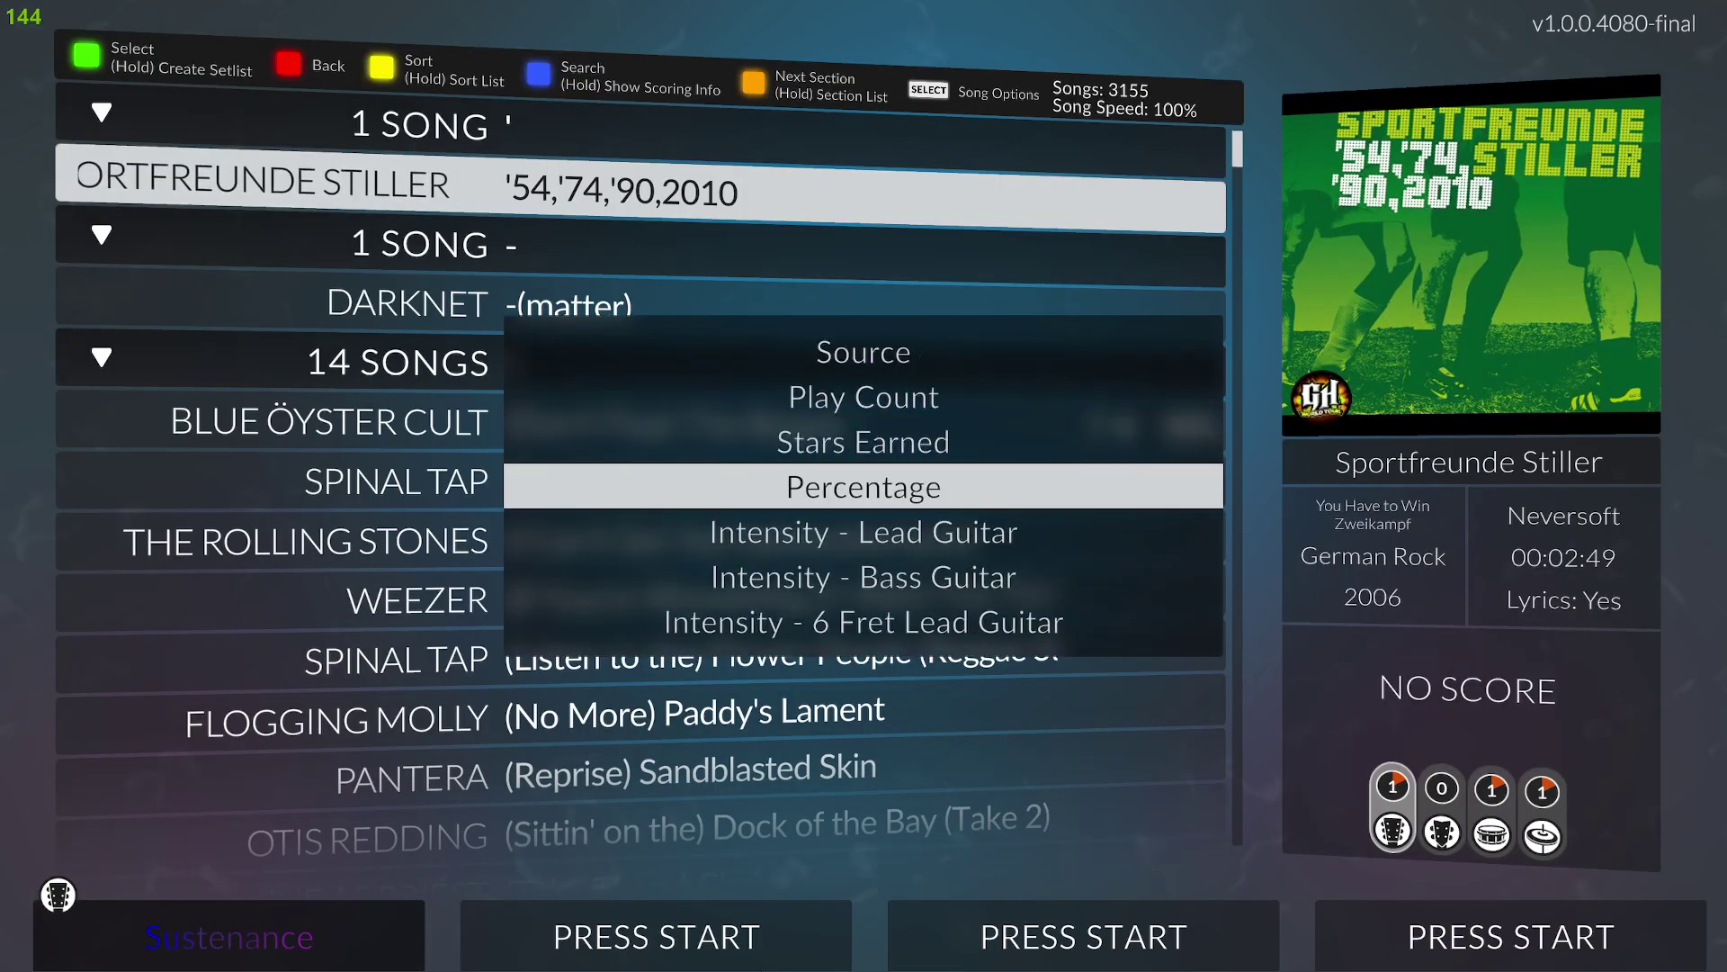
key("Return")
key("Up")
key("Up")
key("Up")
key("Up")
key("Up")
key("Up")
key("Up")
key("Up")
key("Up")
key("Up")
key("Up")
key("Up")
key("Up")
key("Up")
key("Up")
key("Up")
key("Up")
key("Up")
key("Up")
key("Up")
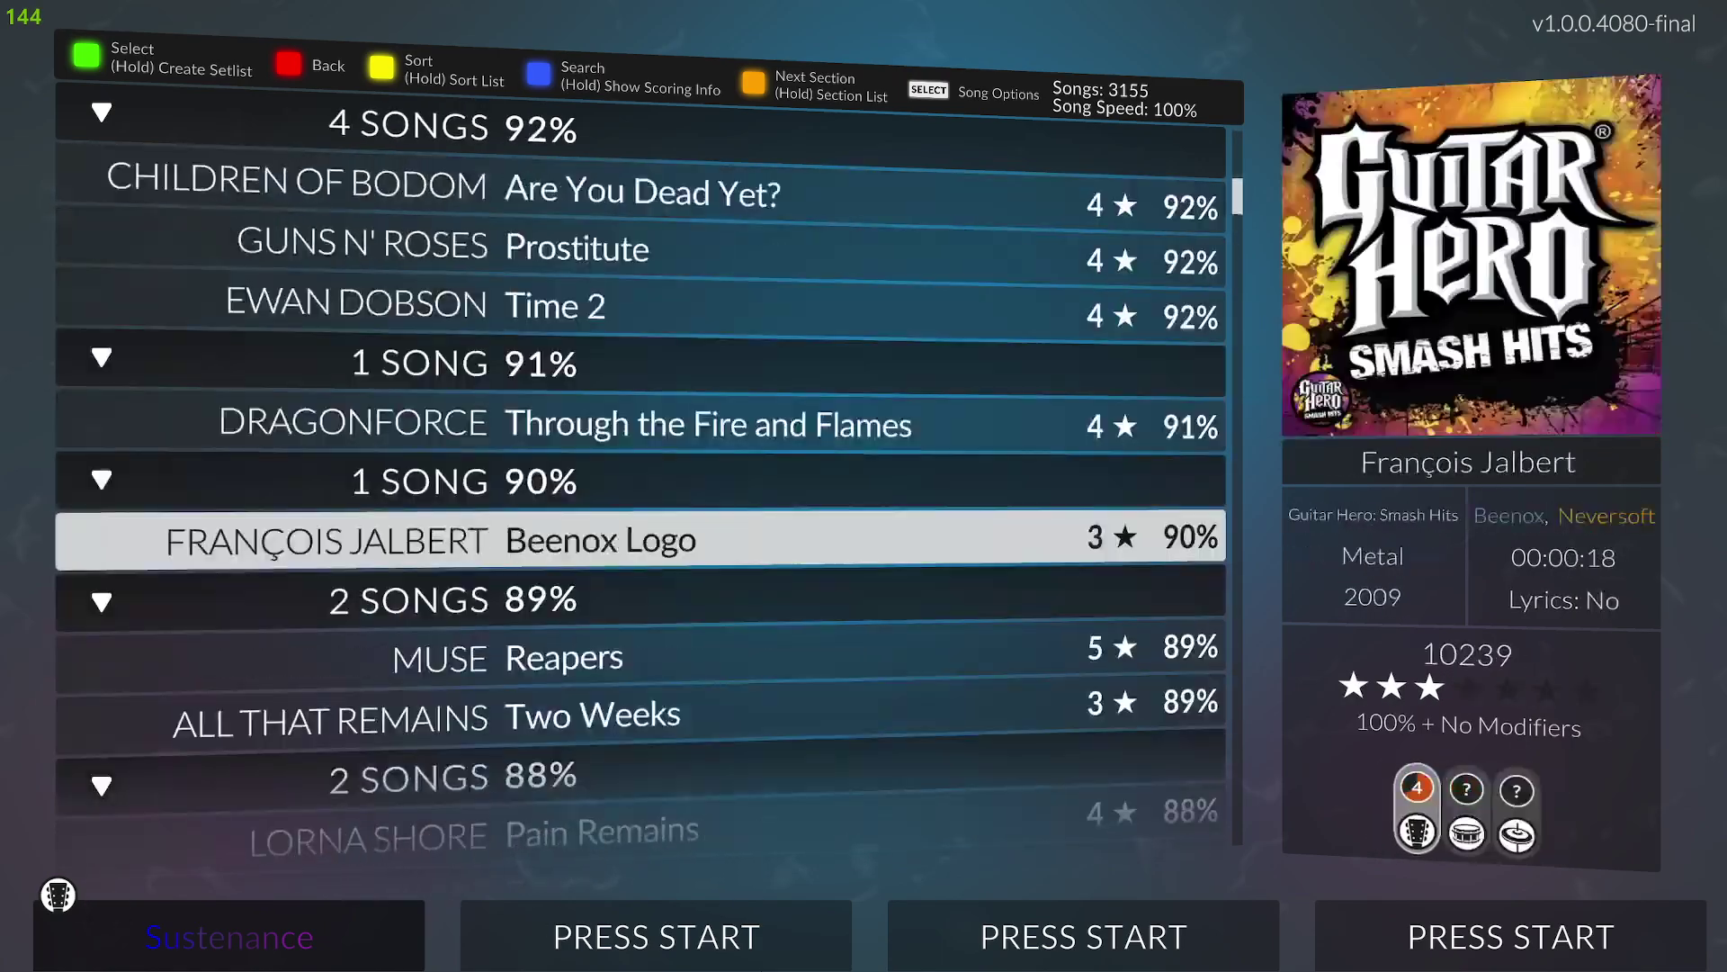
key("Up")
key("Up")
key("Up")
key("Up")
key("Up")
key("Up")
key("Up")
key("Up")
key("Up")
key("Up")
key("Up")
key("Up")
key("Up")
key("Up")
key("Up")
key("Up")
key("Up")
key("Up")
key("Up")
key("Up")
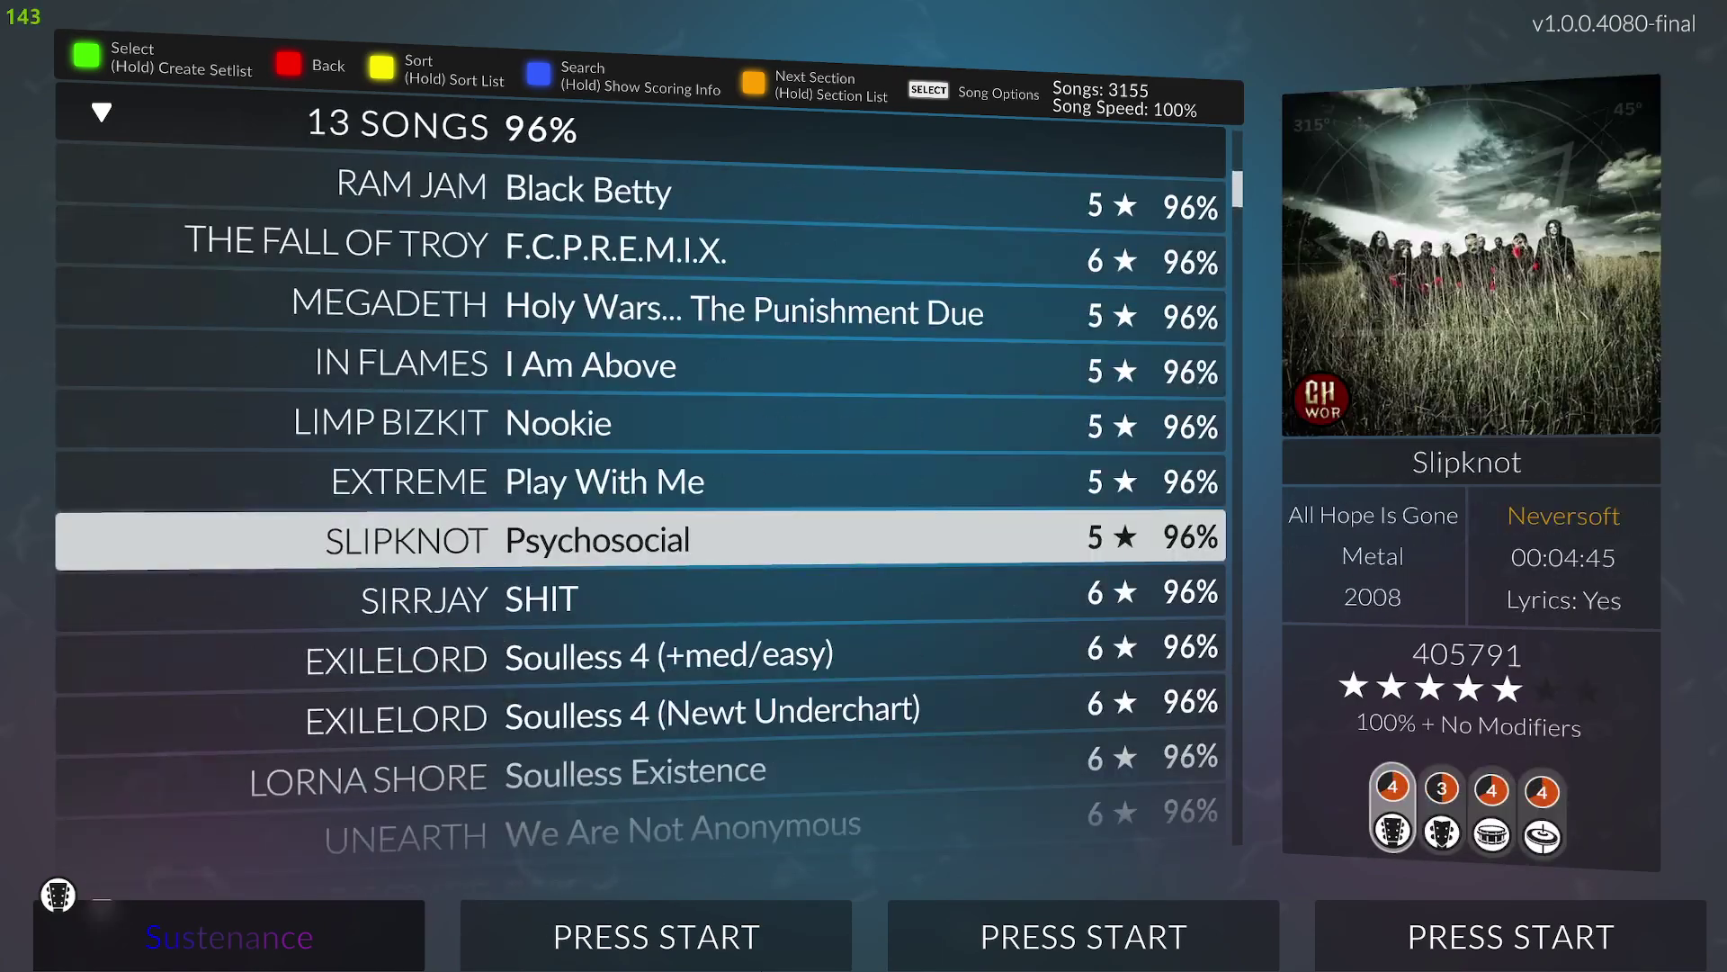
key("Up")
key("Up")
key("Up")
key("Up")
key("Up")
key("Up")
key("Up")
key("Up")
key("Up")
key("Up")
key("Up")
key("Up")
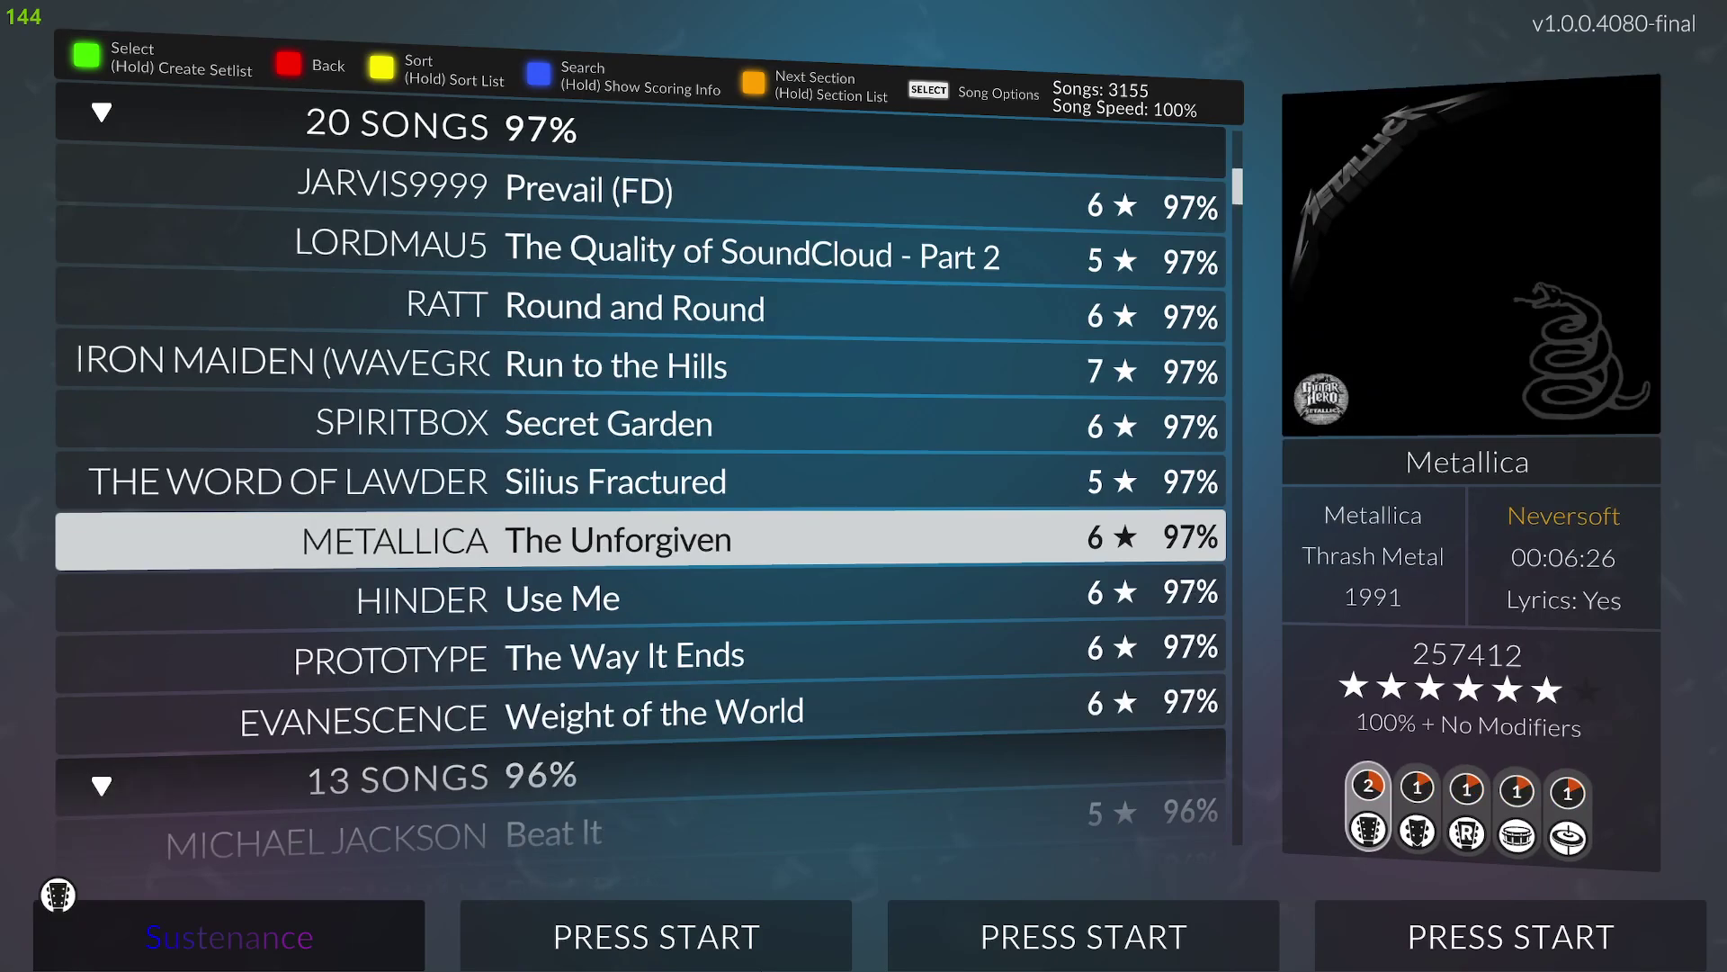
key("Down")
key("Down")
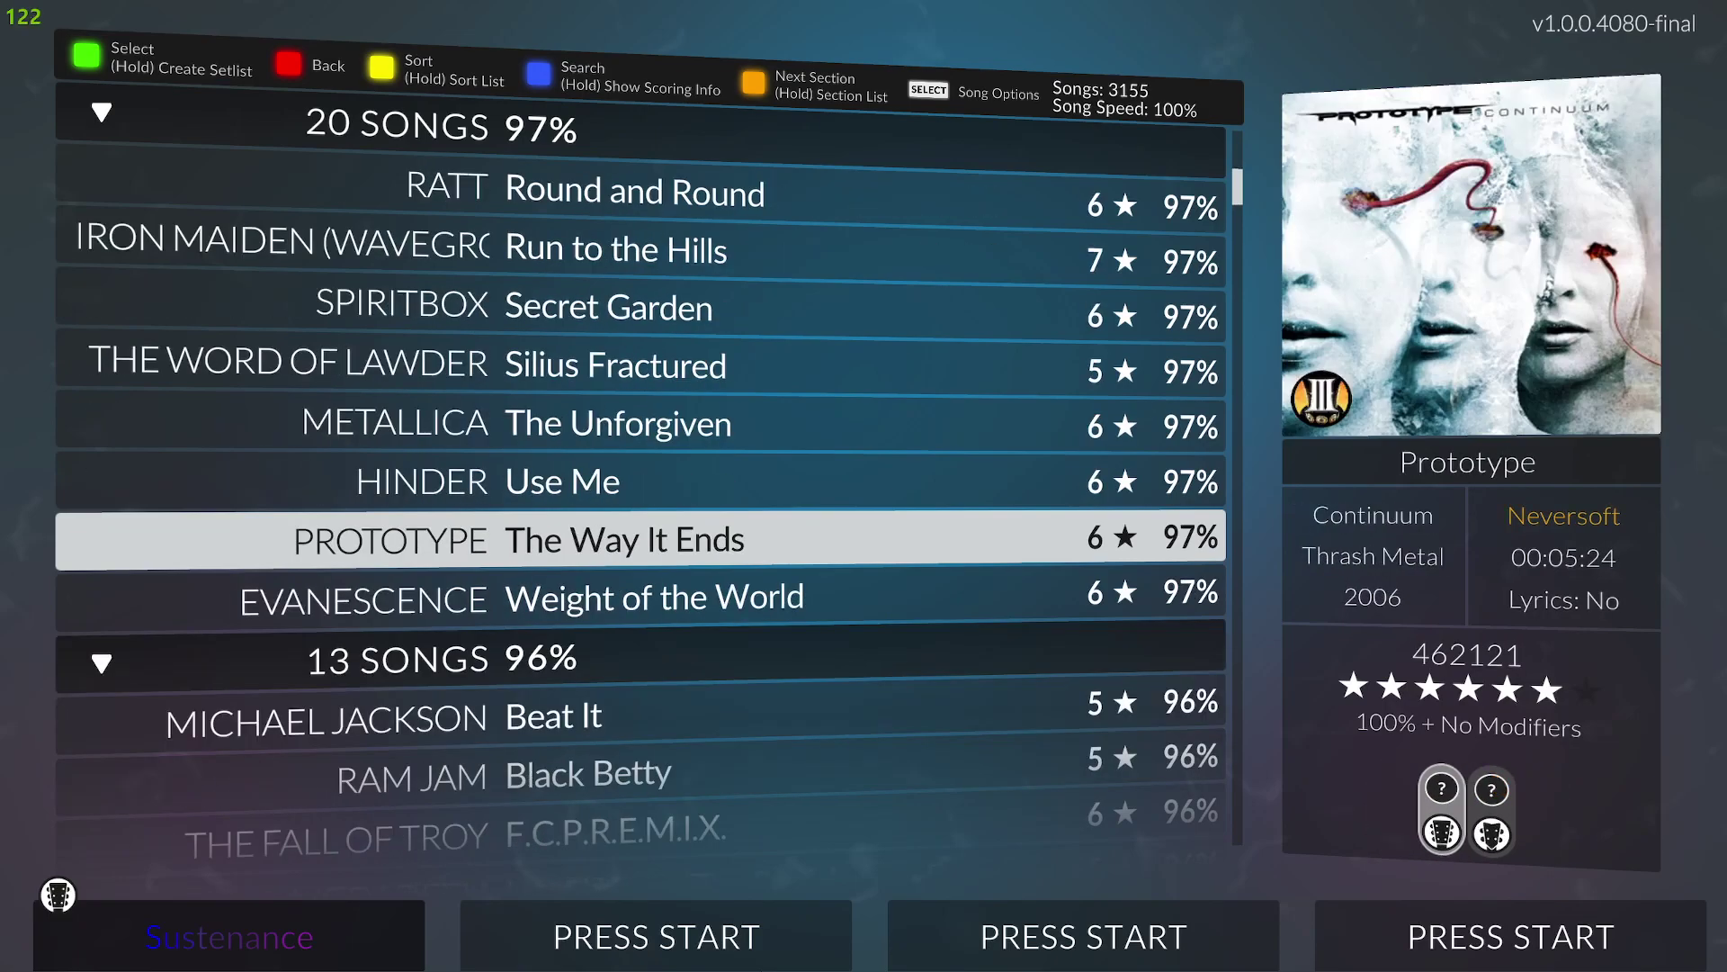
key("Return")
key("Return")
key("Return")
key("Return")
key("Return")
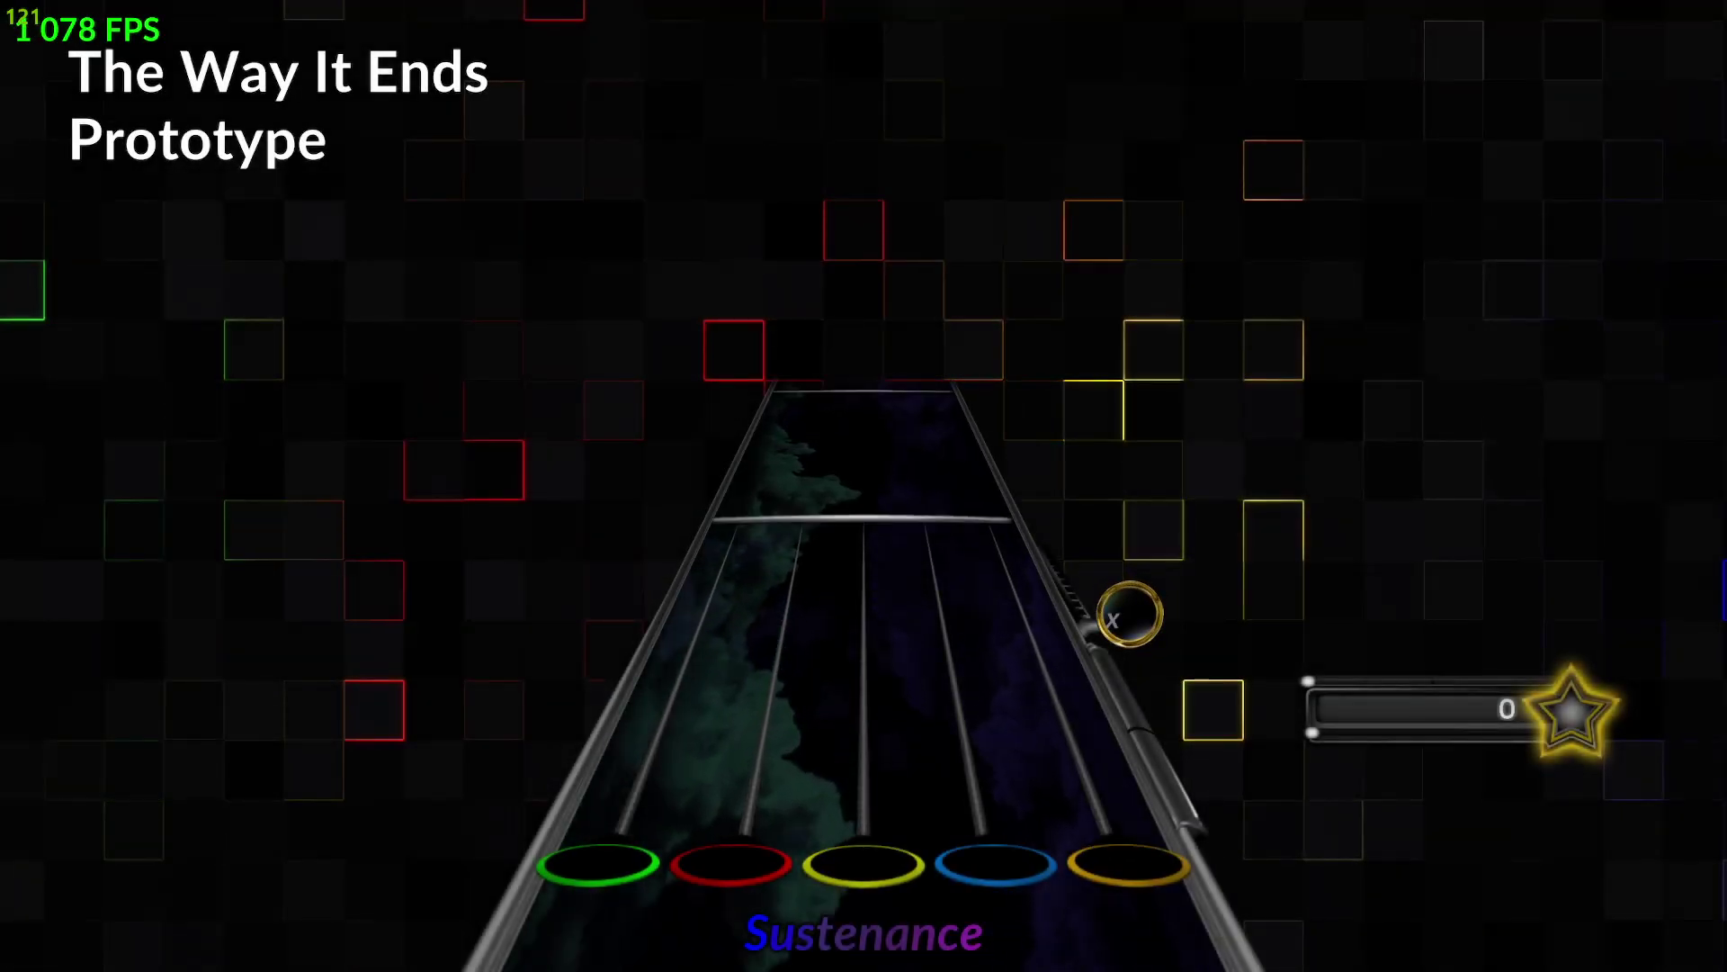
- Play the opening yellow and red-blue sustains and the green-yellow-orange chord on the guitar
key("k")
key("l")
key("j")
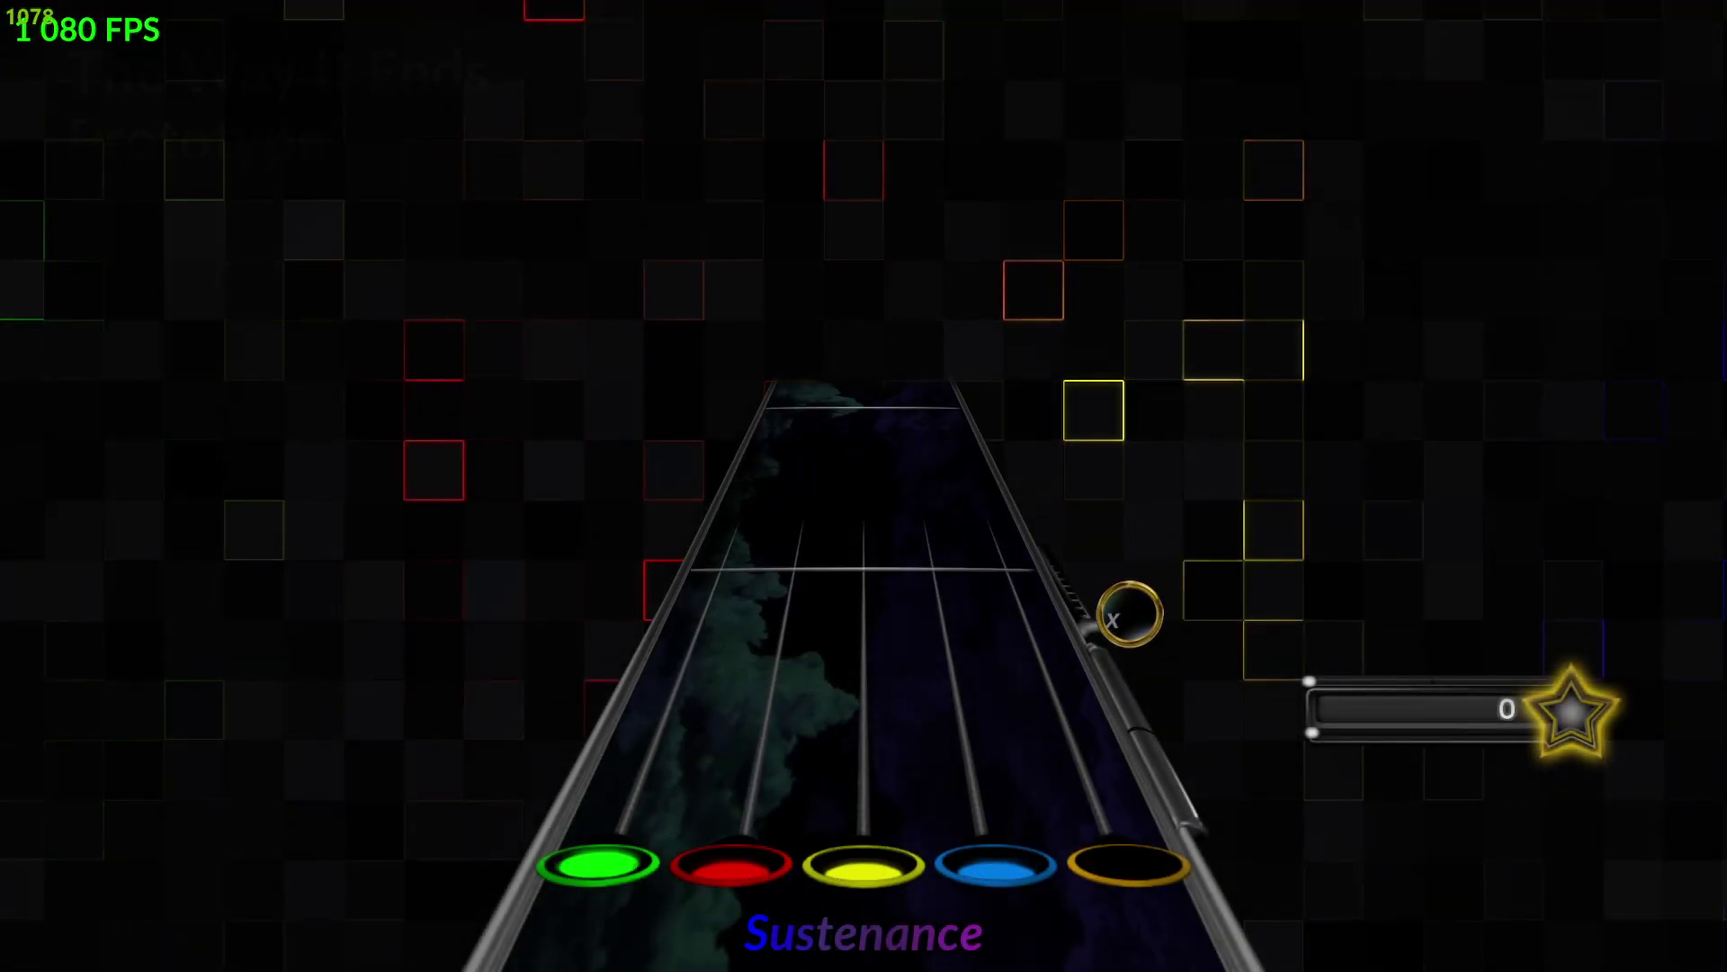
key("j")
key("Up")
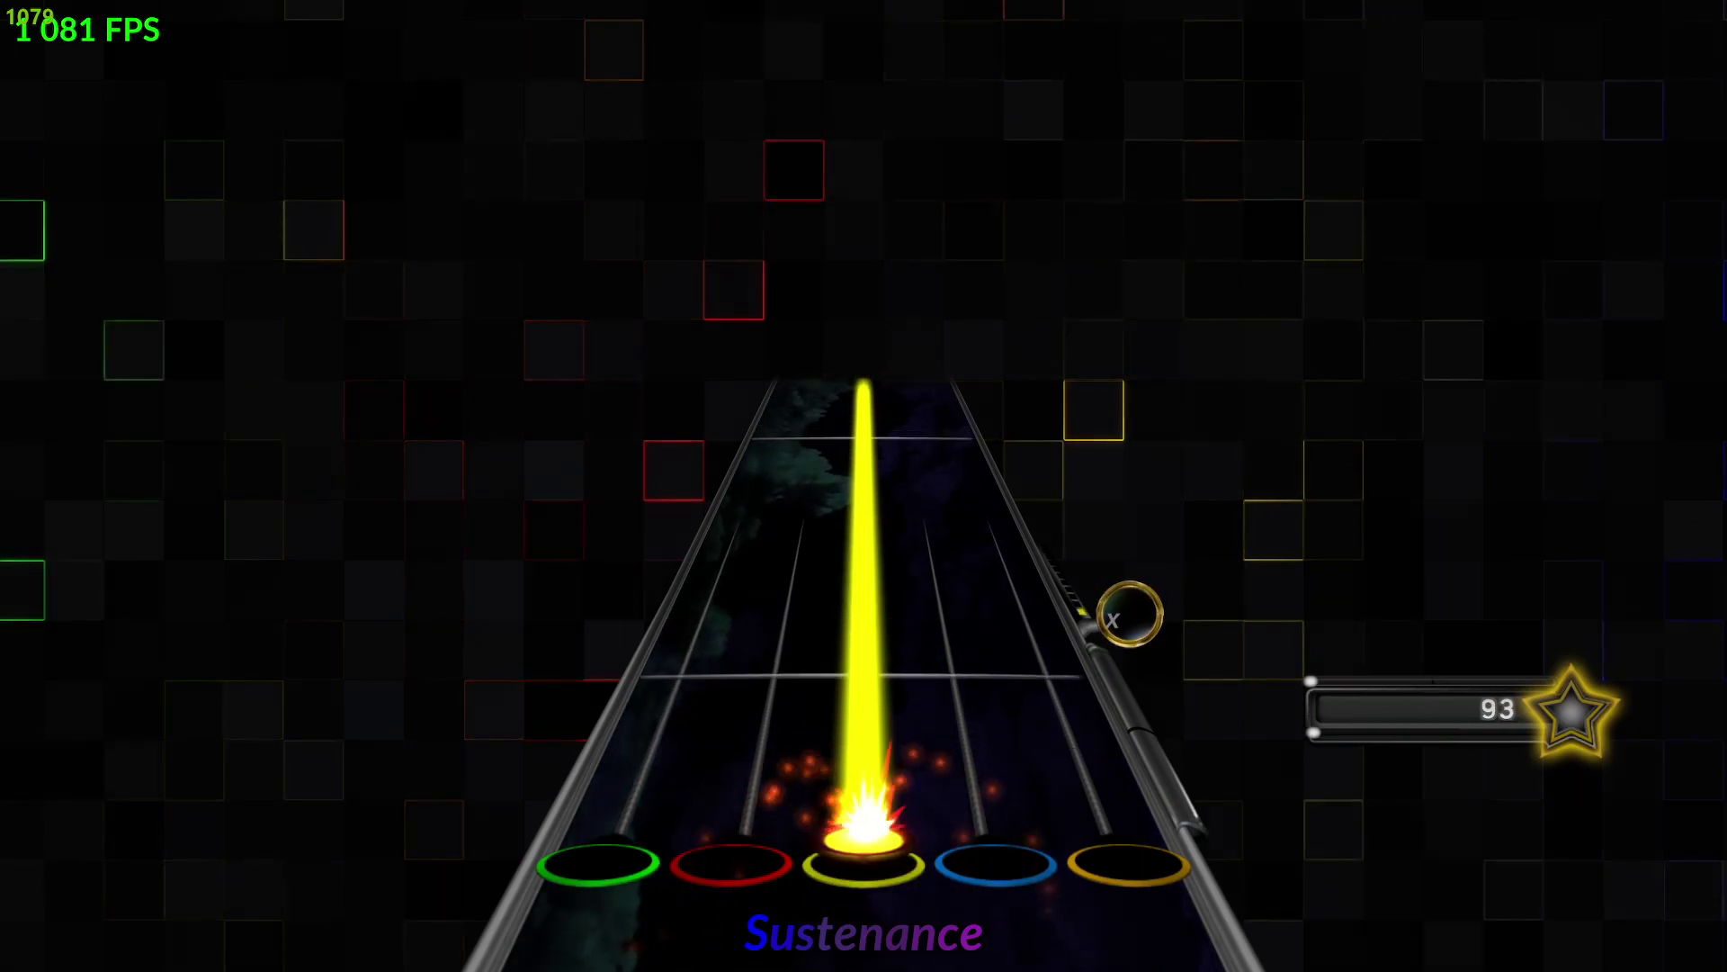
key("h")
key("k")
key("Up")
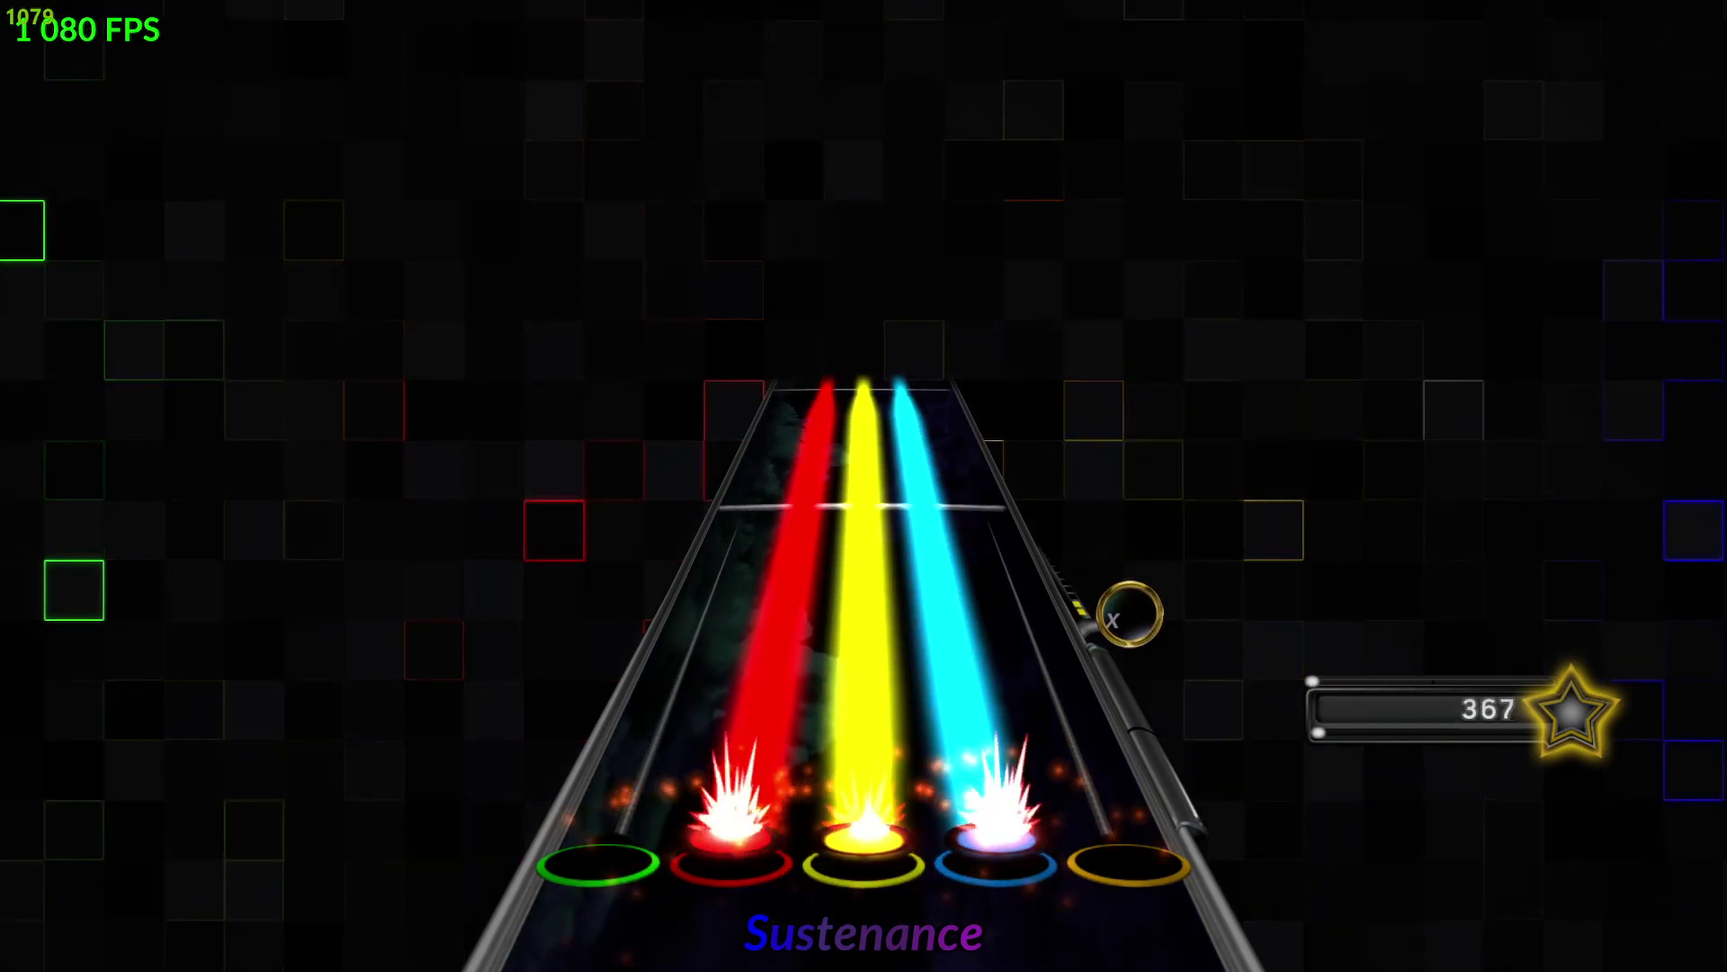
key("g")
key("l")
key("Up")
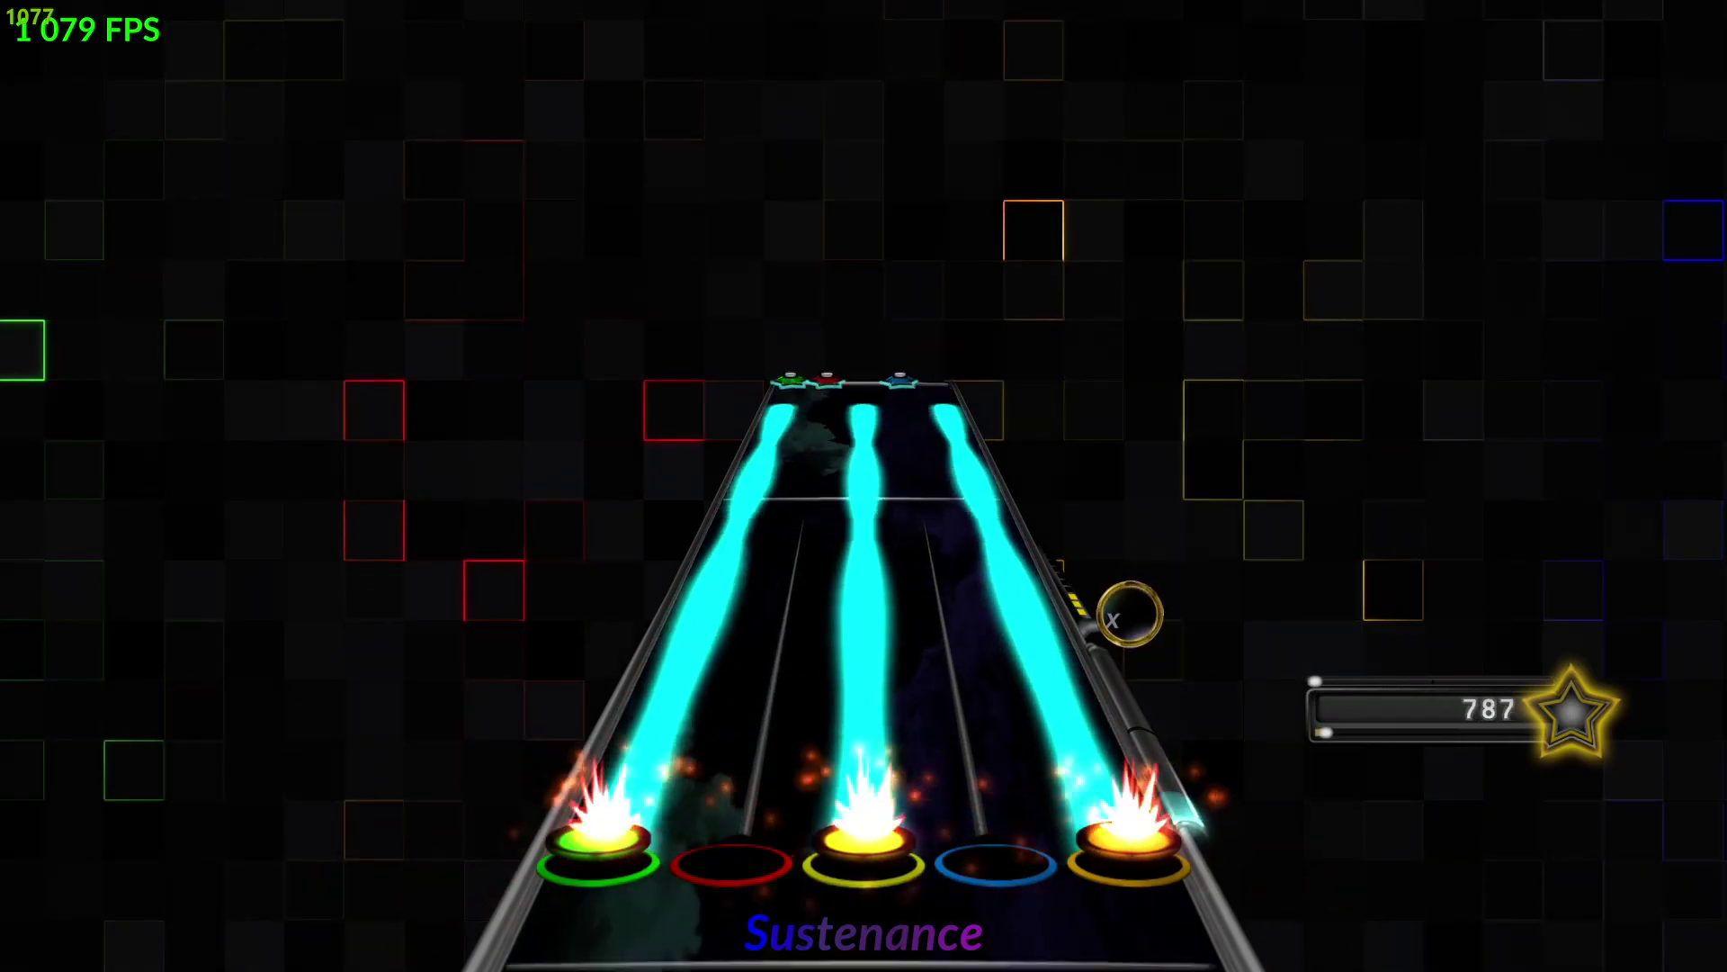
- Strum the following green-red-blue, red-yellow-orange, red-blue-orange and red-yellow-blue chords
key("h")
key("k")
key("Up")
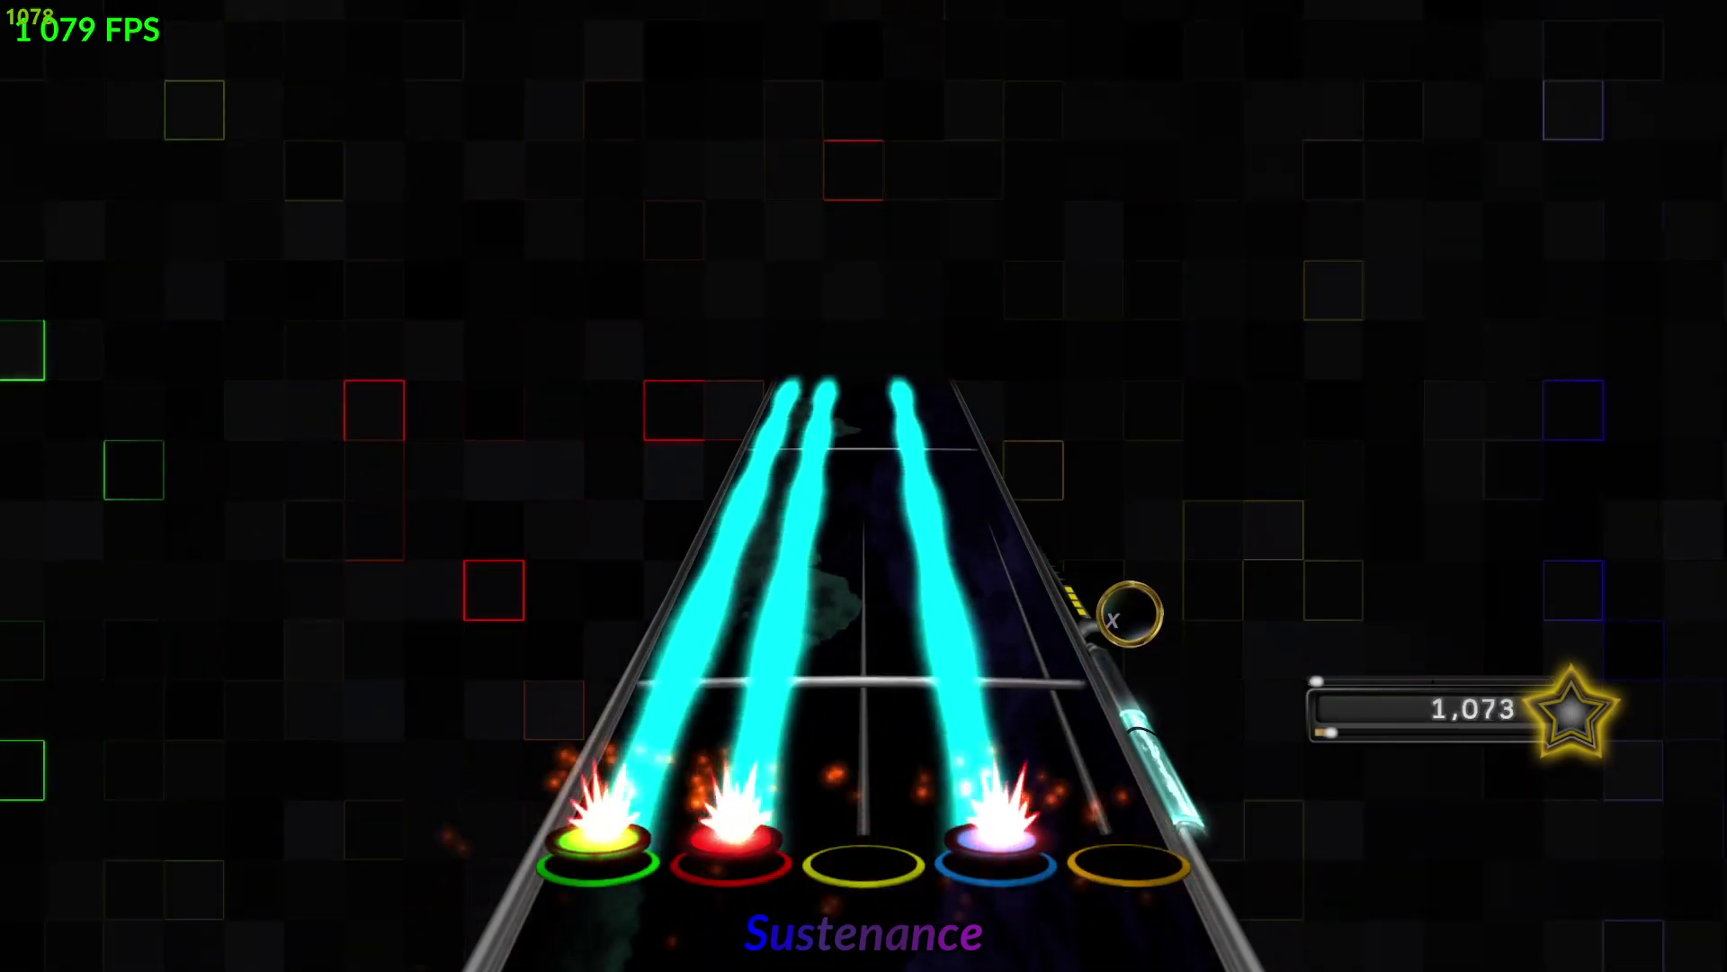
key("j")
key("l")
key("Up")
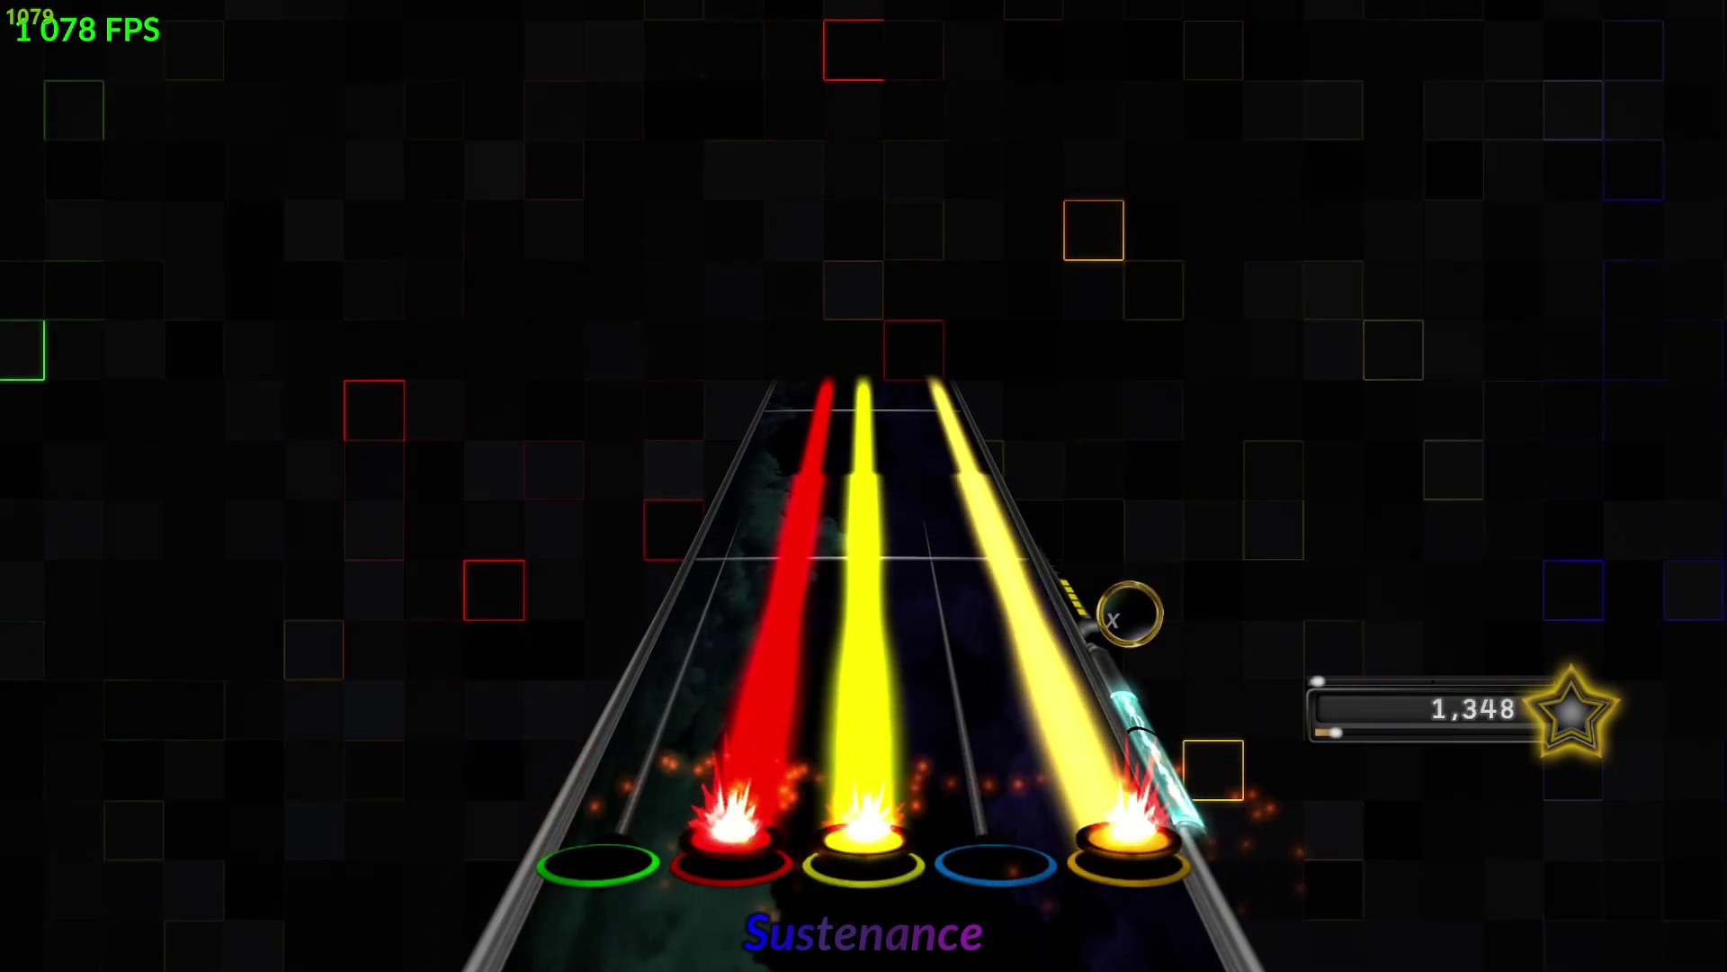
key("k")
key("Up")
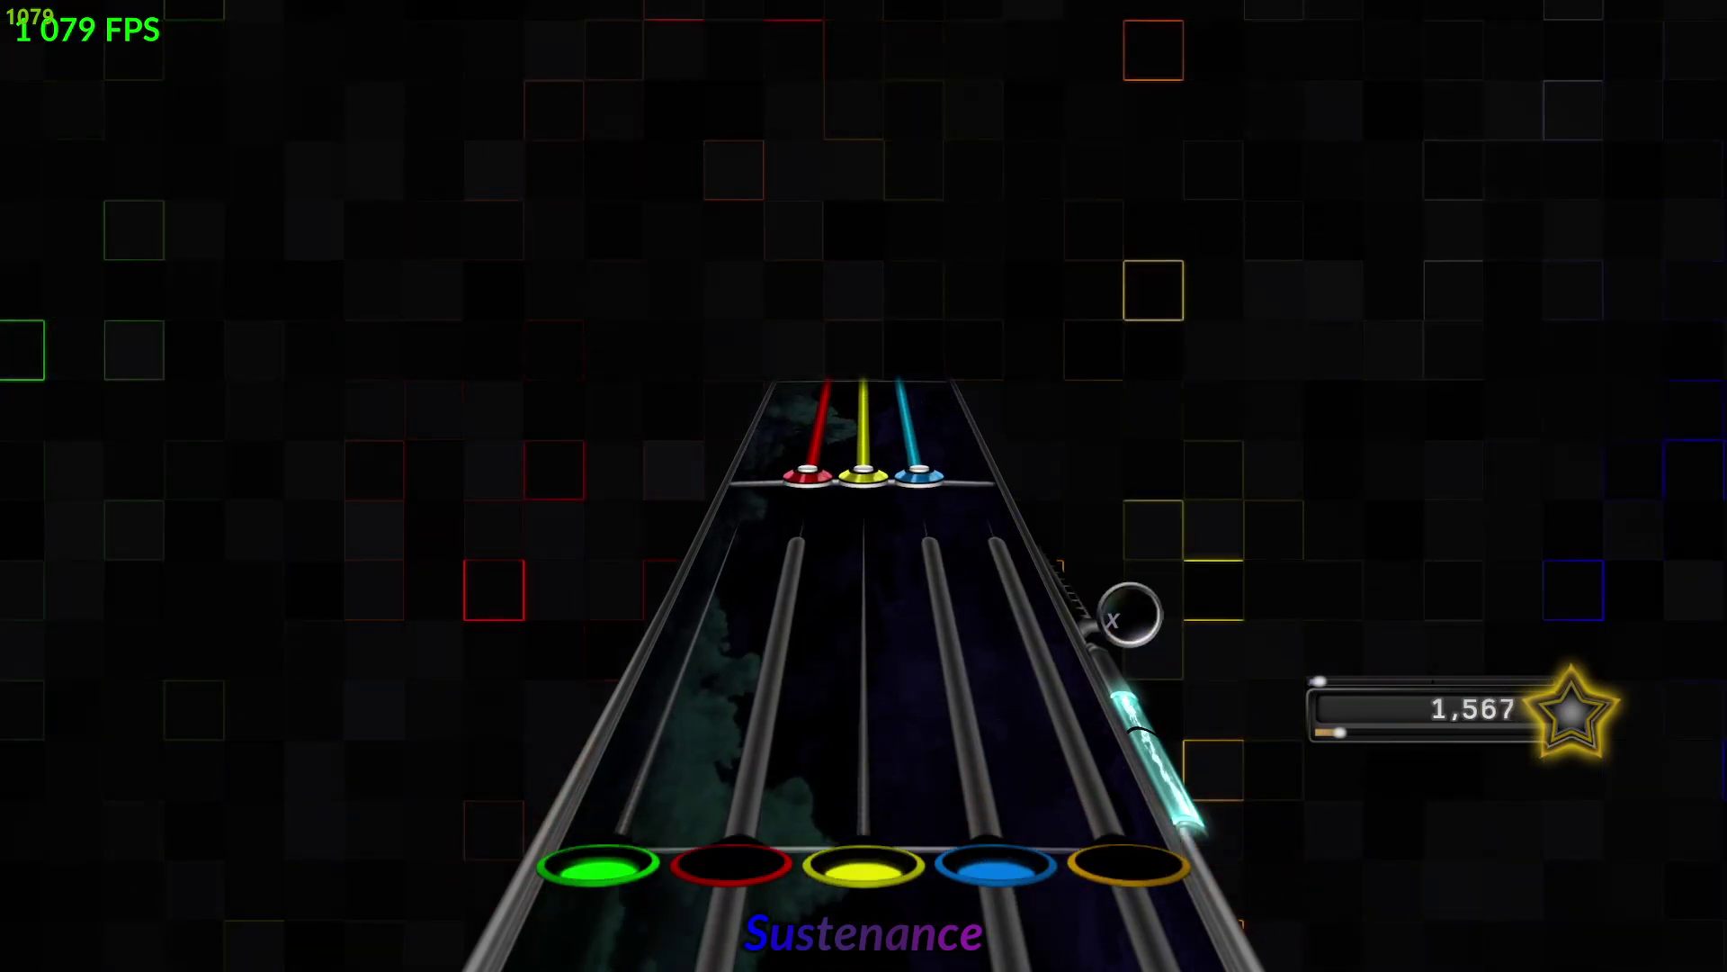
key("j")
key("Up")
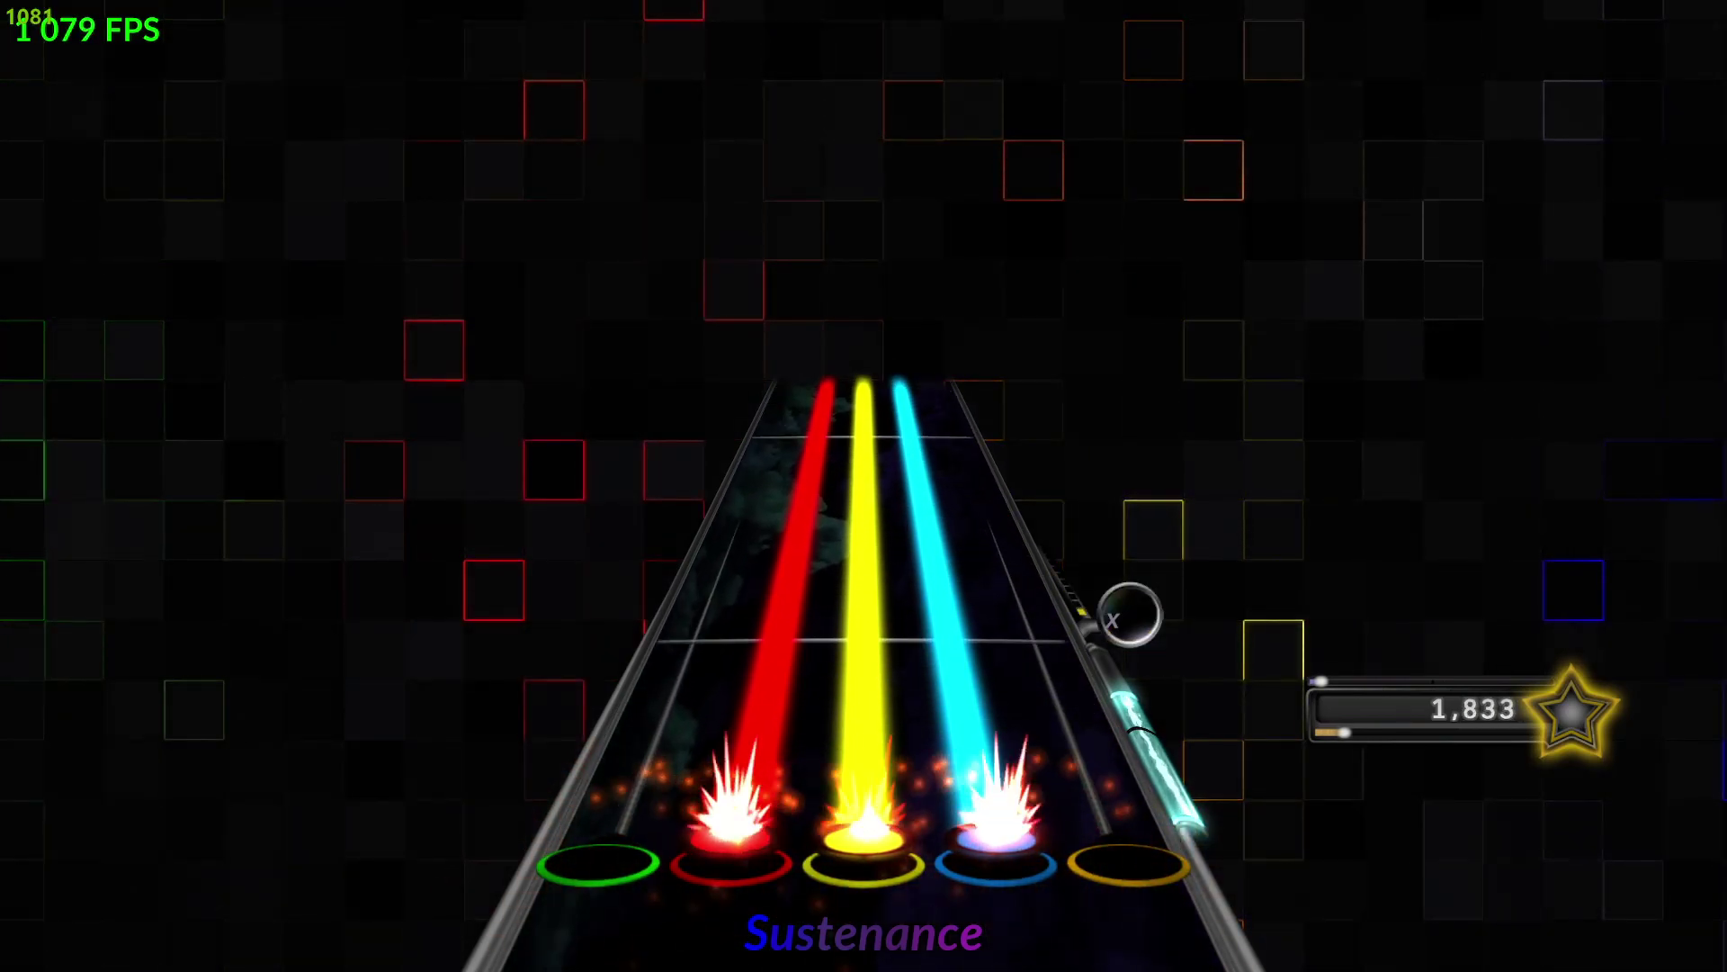
key("Up")
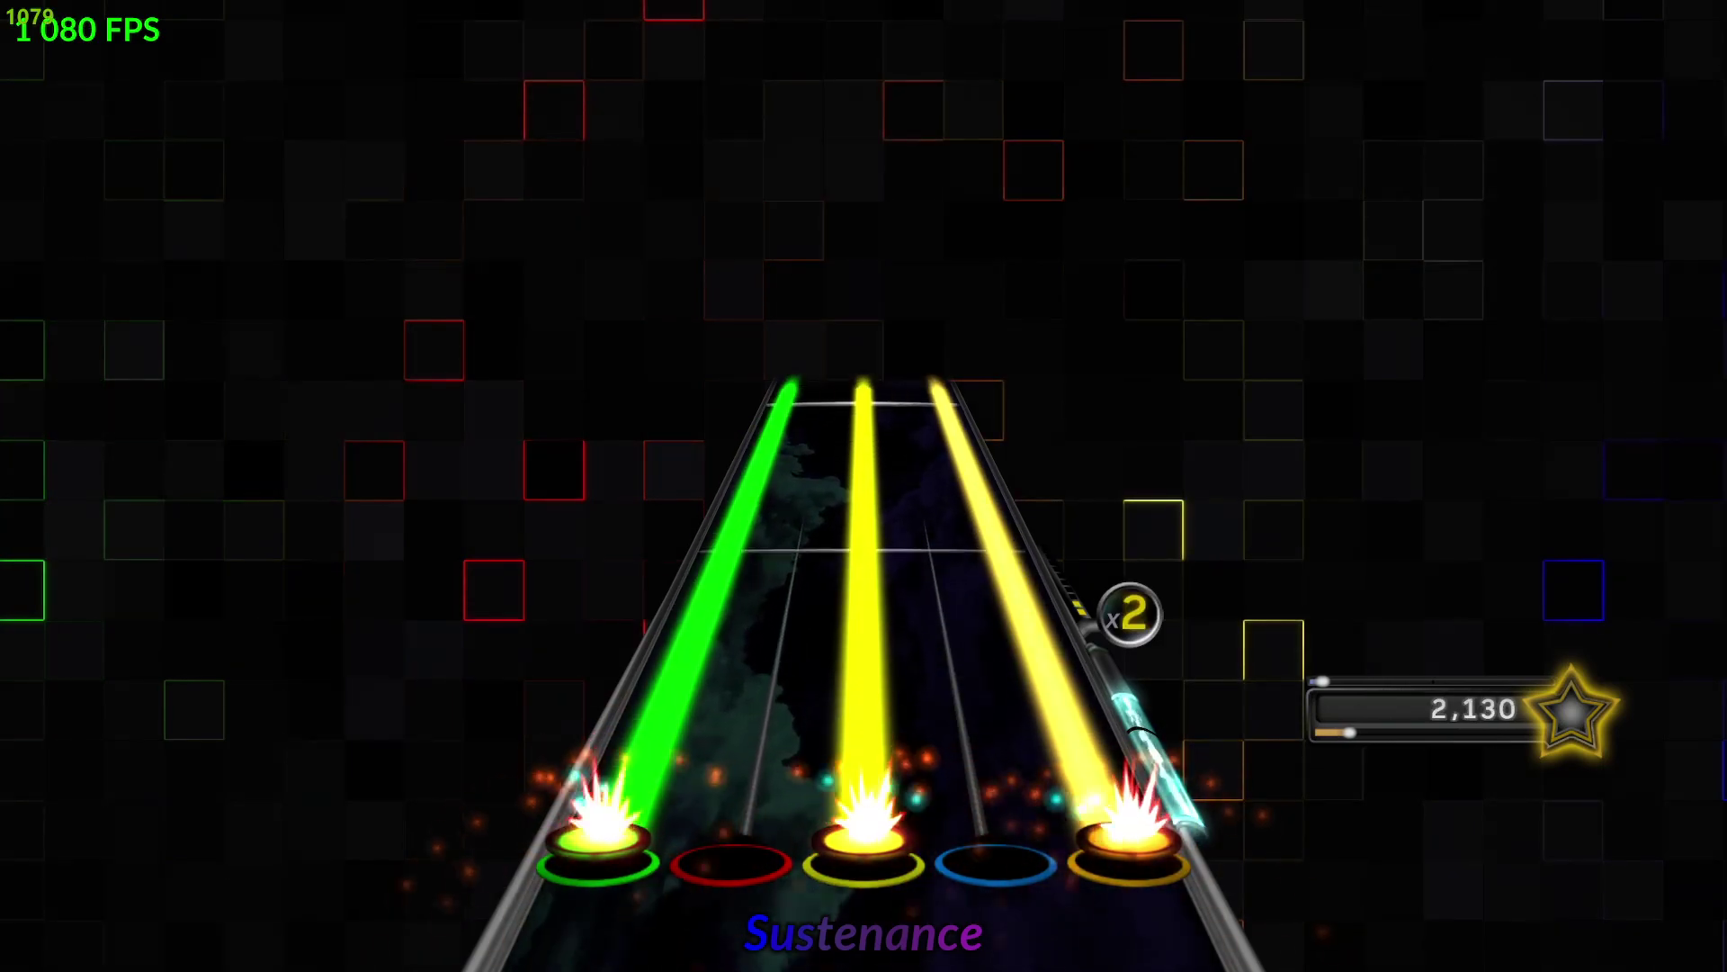
key("s")
key("k")
key("Up")
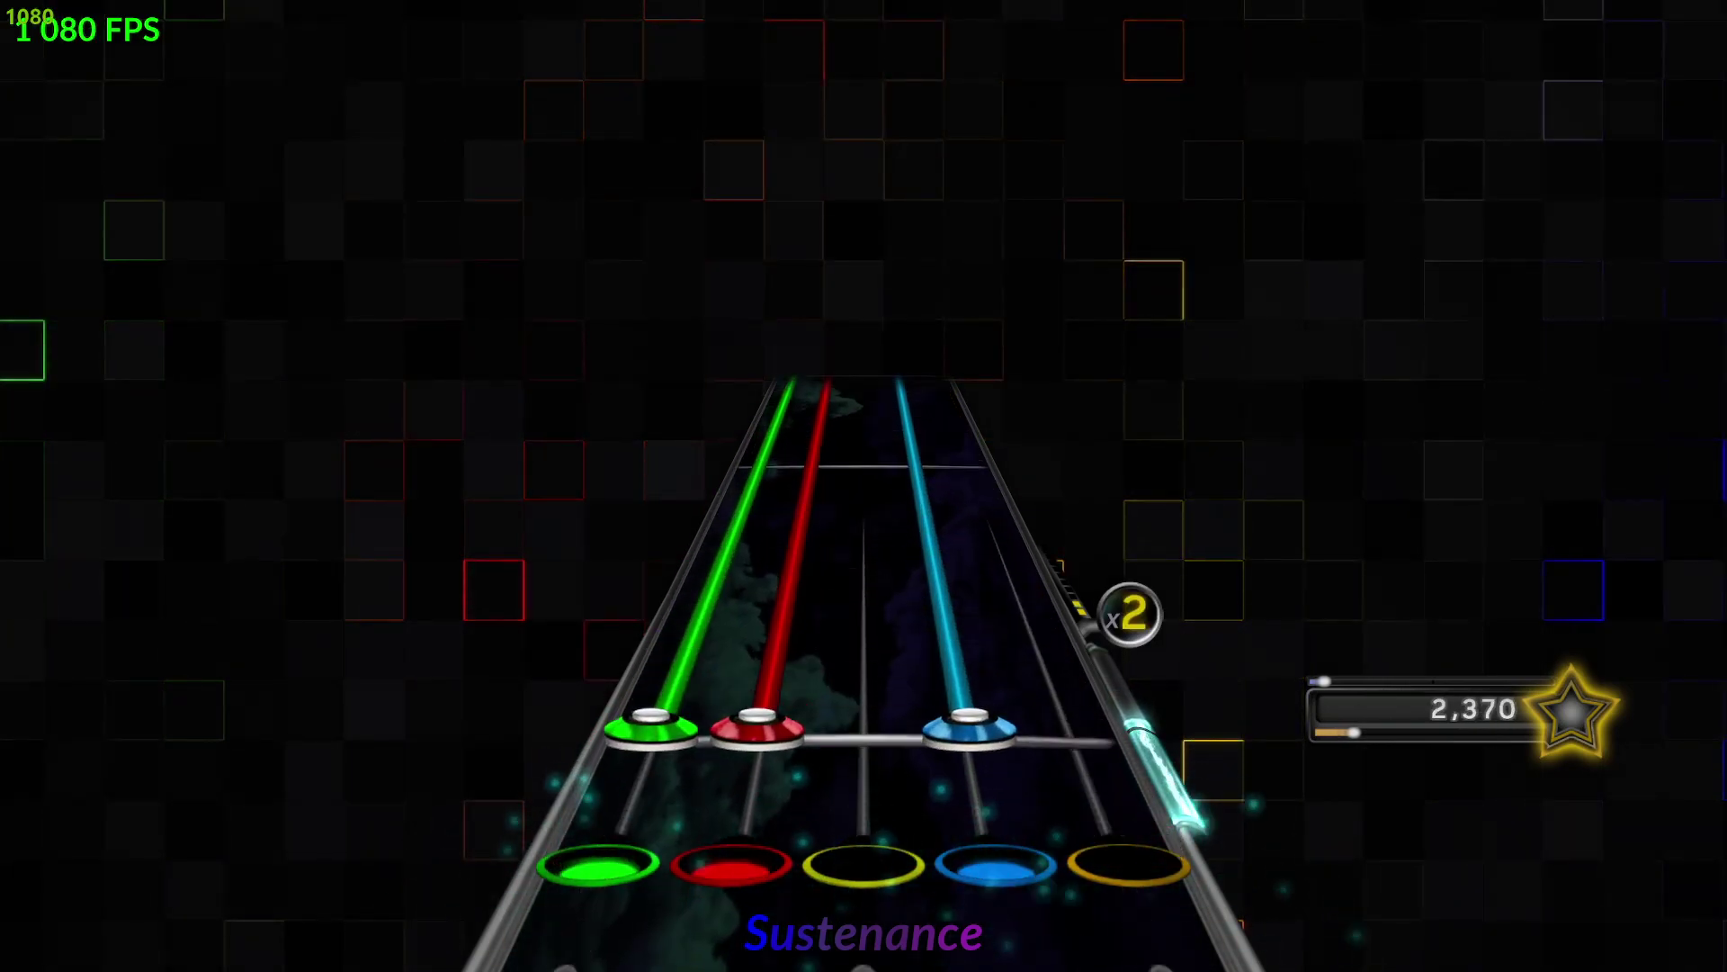
- Pause the song, quit back to the main menu and highlight Quit
key("Escape")
key("Down")
key("Up")
key("Up")
key("Return")
key("Return")
key("Down")
key("Up")
key("Up")
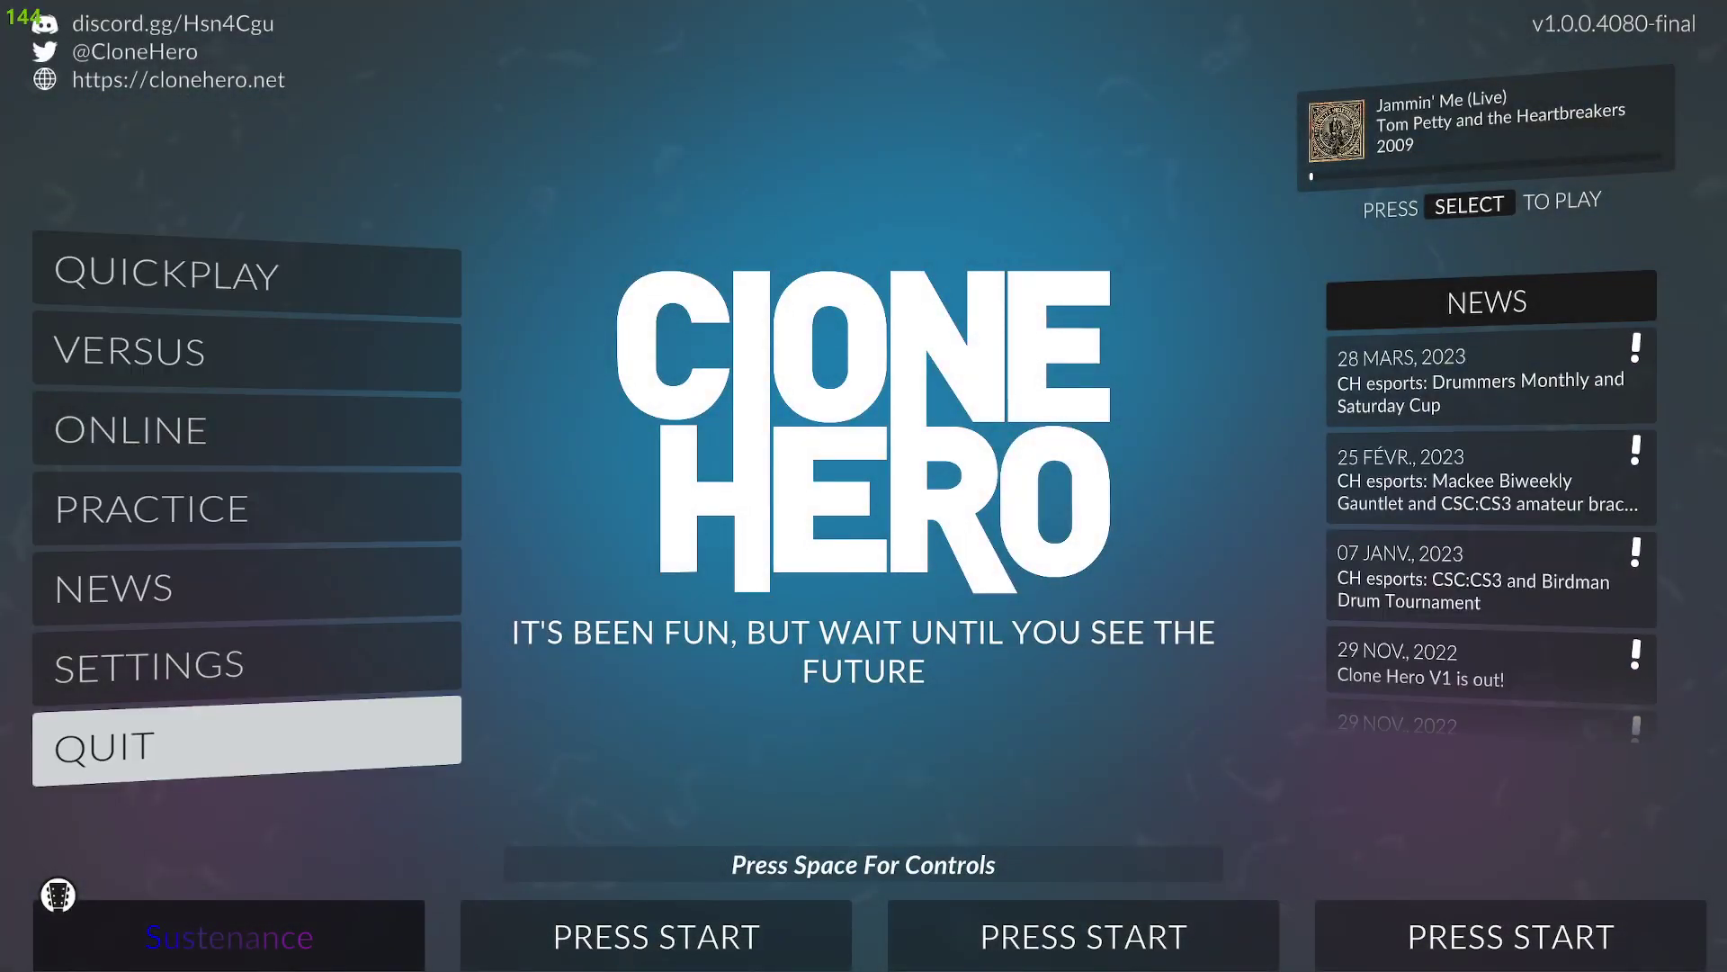
- Select QUIT on the main menu and confirm exiting Clone Hero
key("Return")
key("Escape")
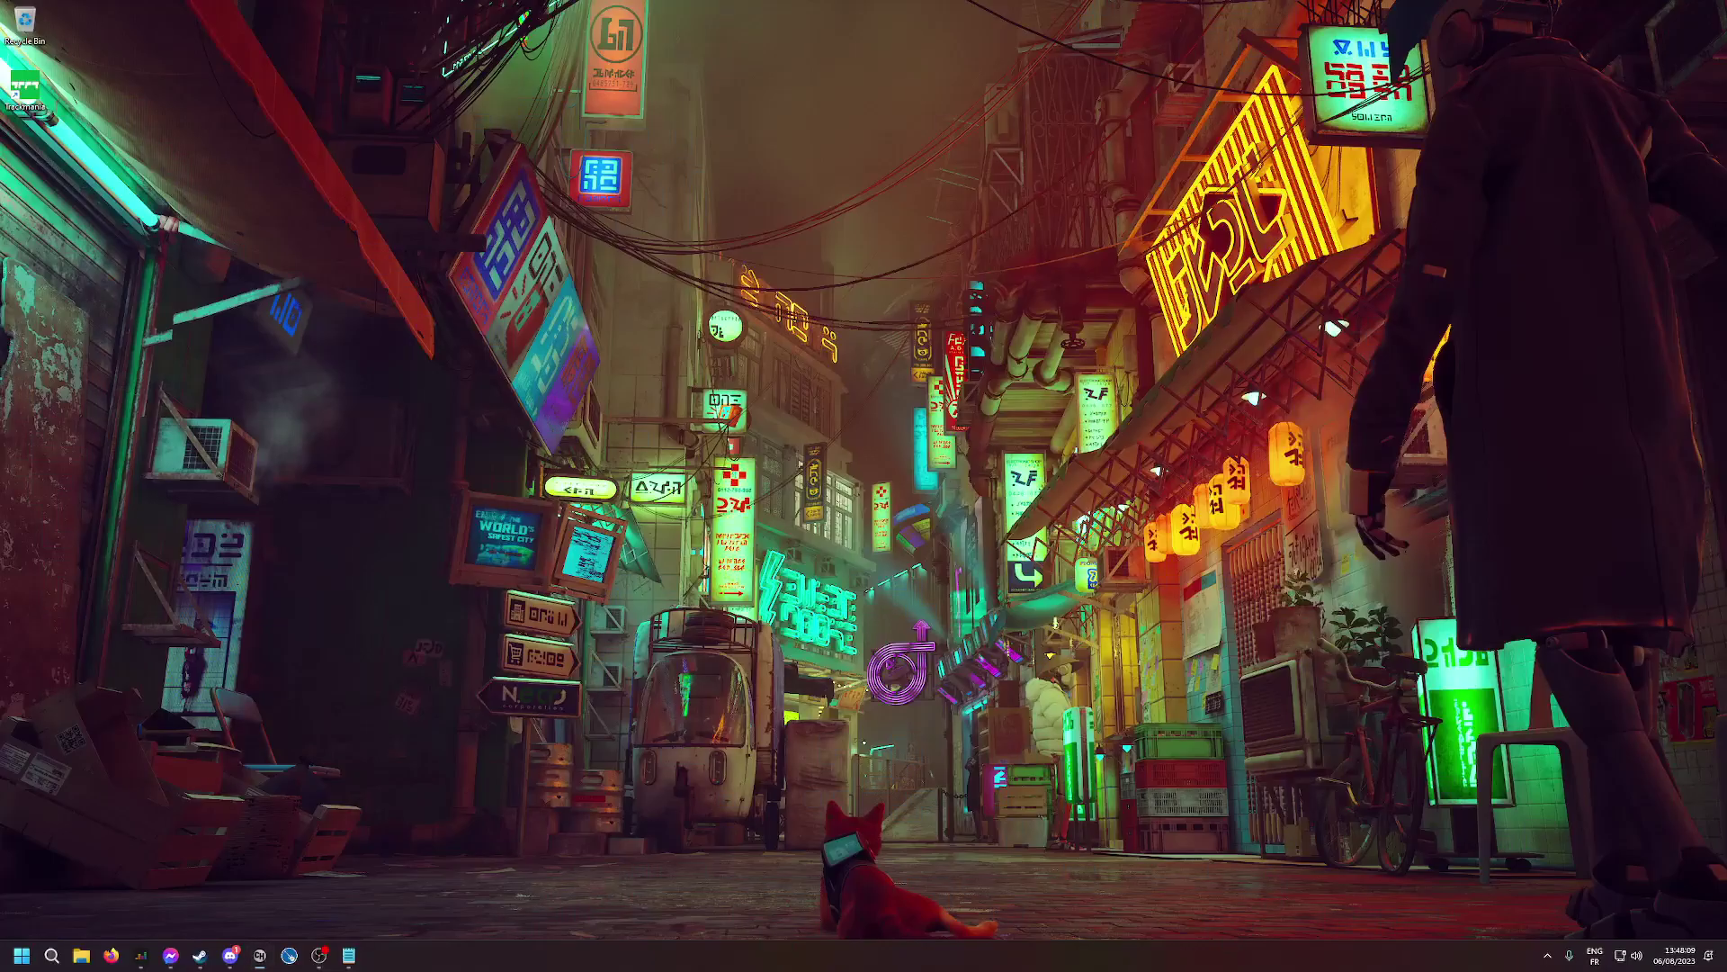